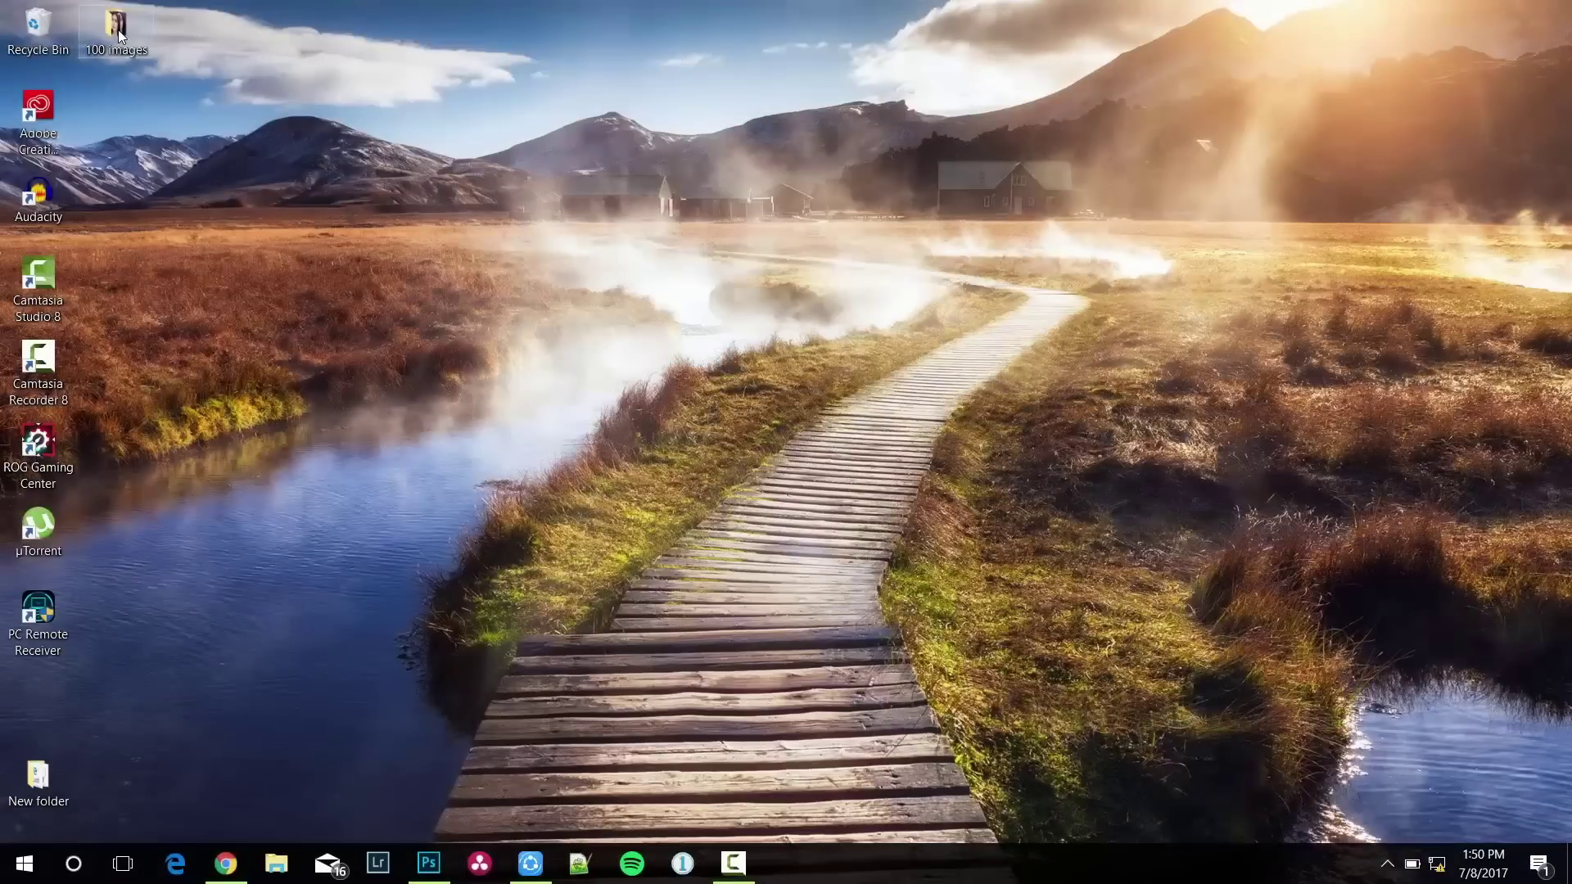
Check the 100 images folder's properties on the desktop, refresh it and switch to Photoshop
right_click(118, 30)
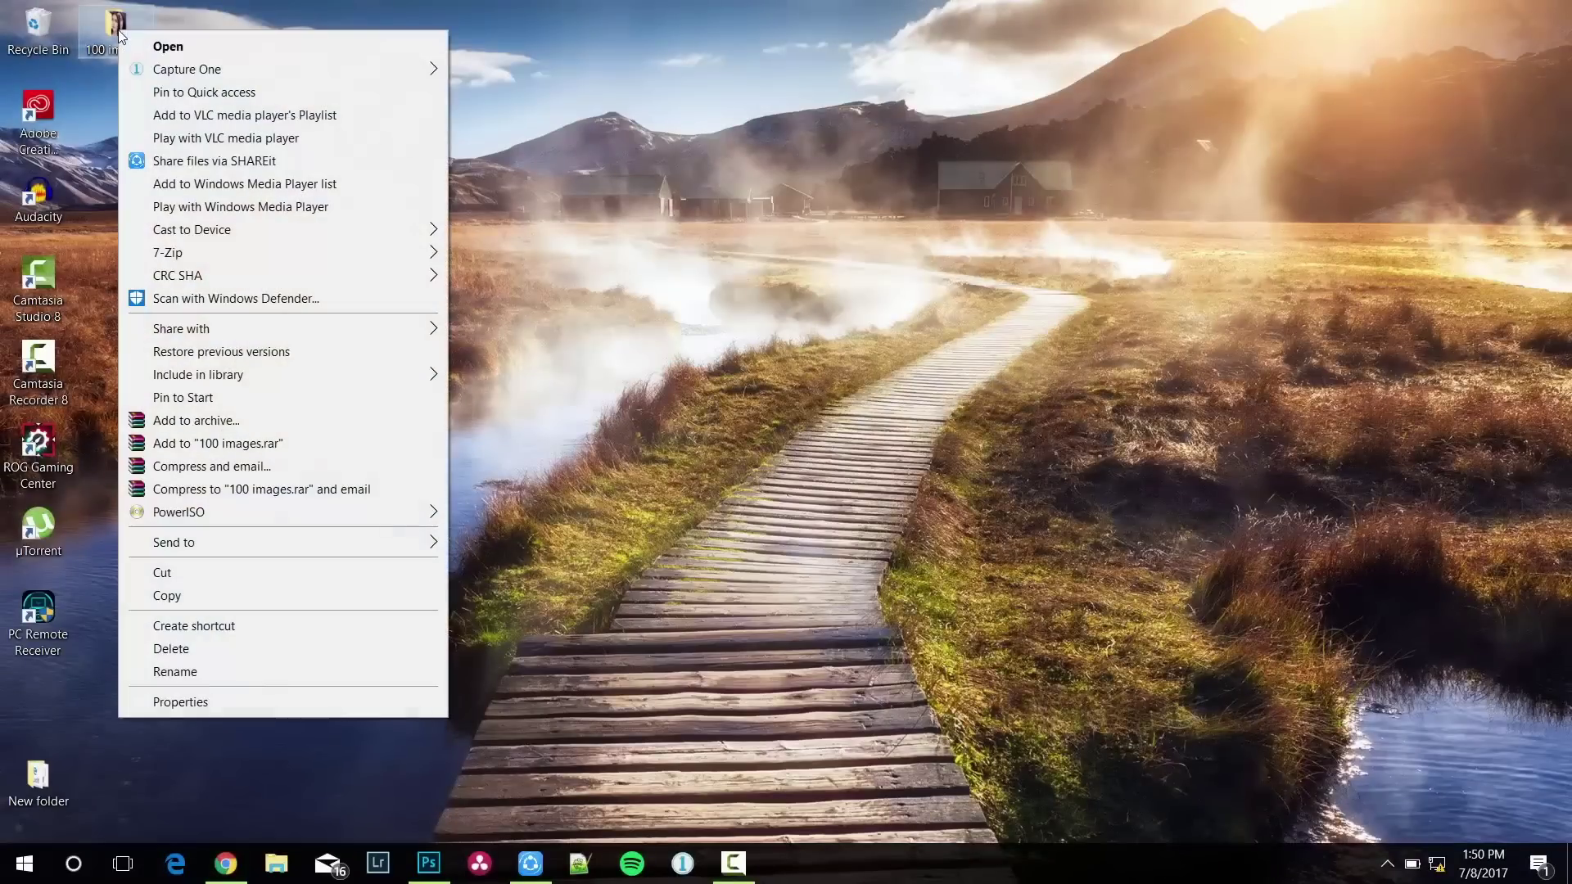
click(238, 699)
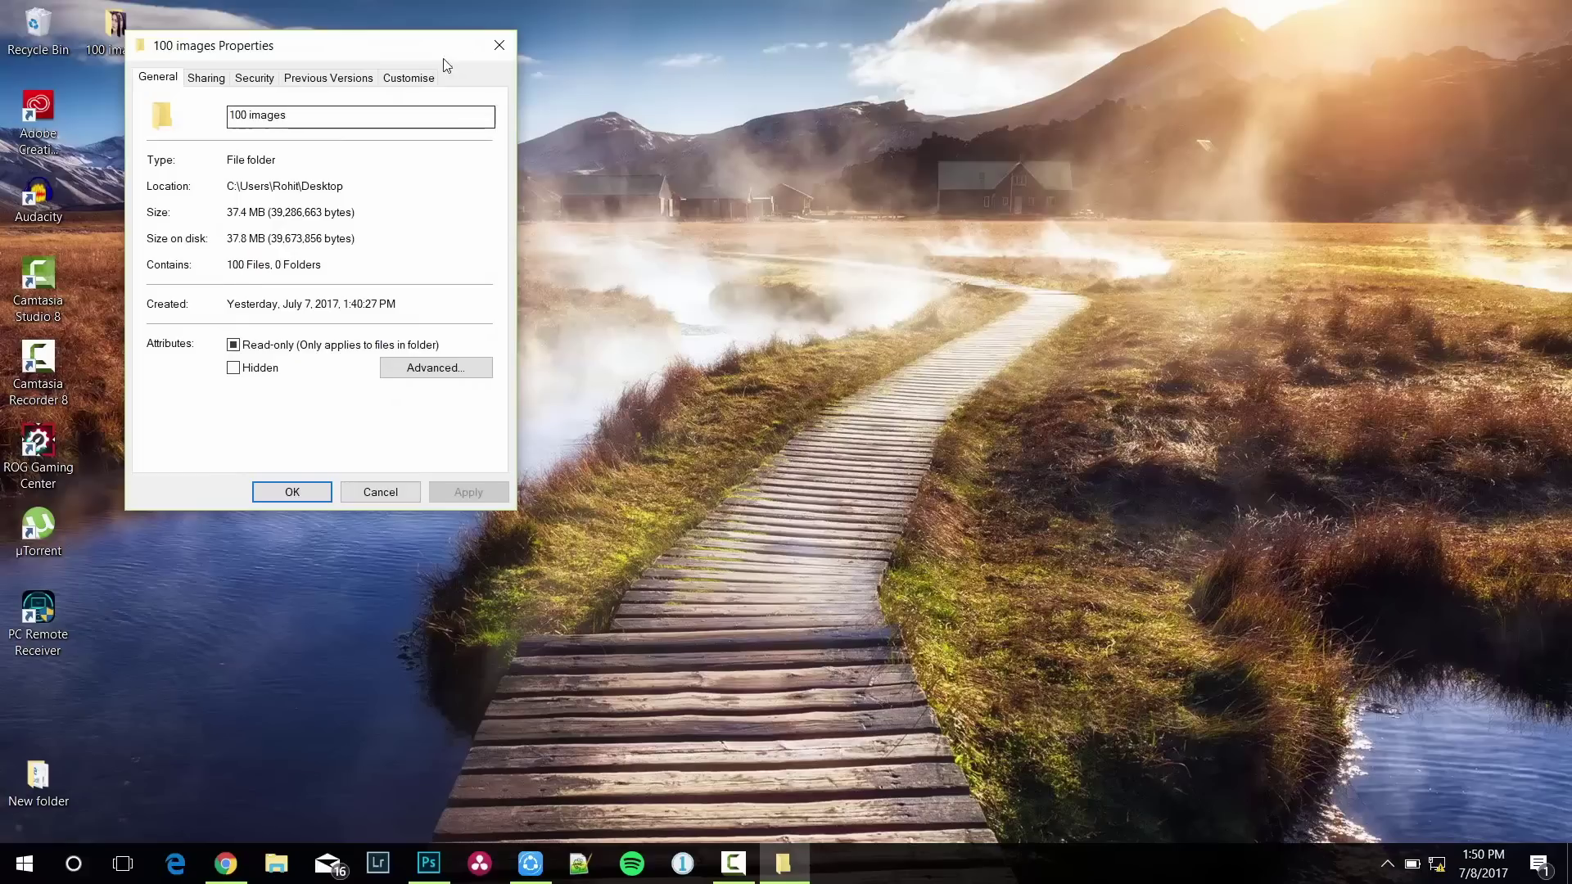
click(500, 45)
right_click(456, 162)
click(510, 222)
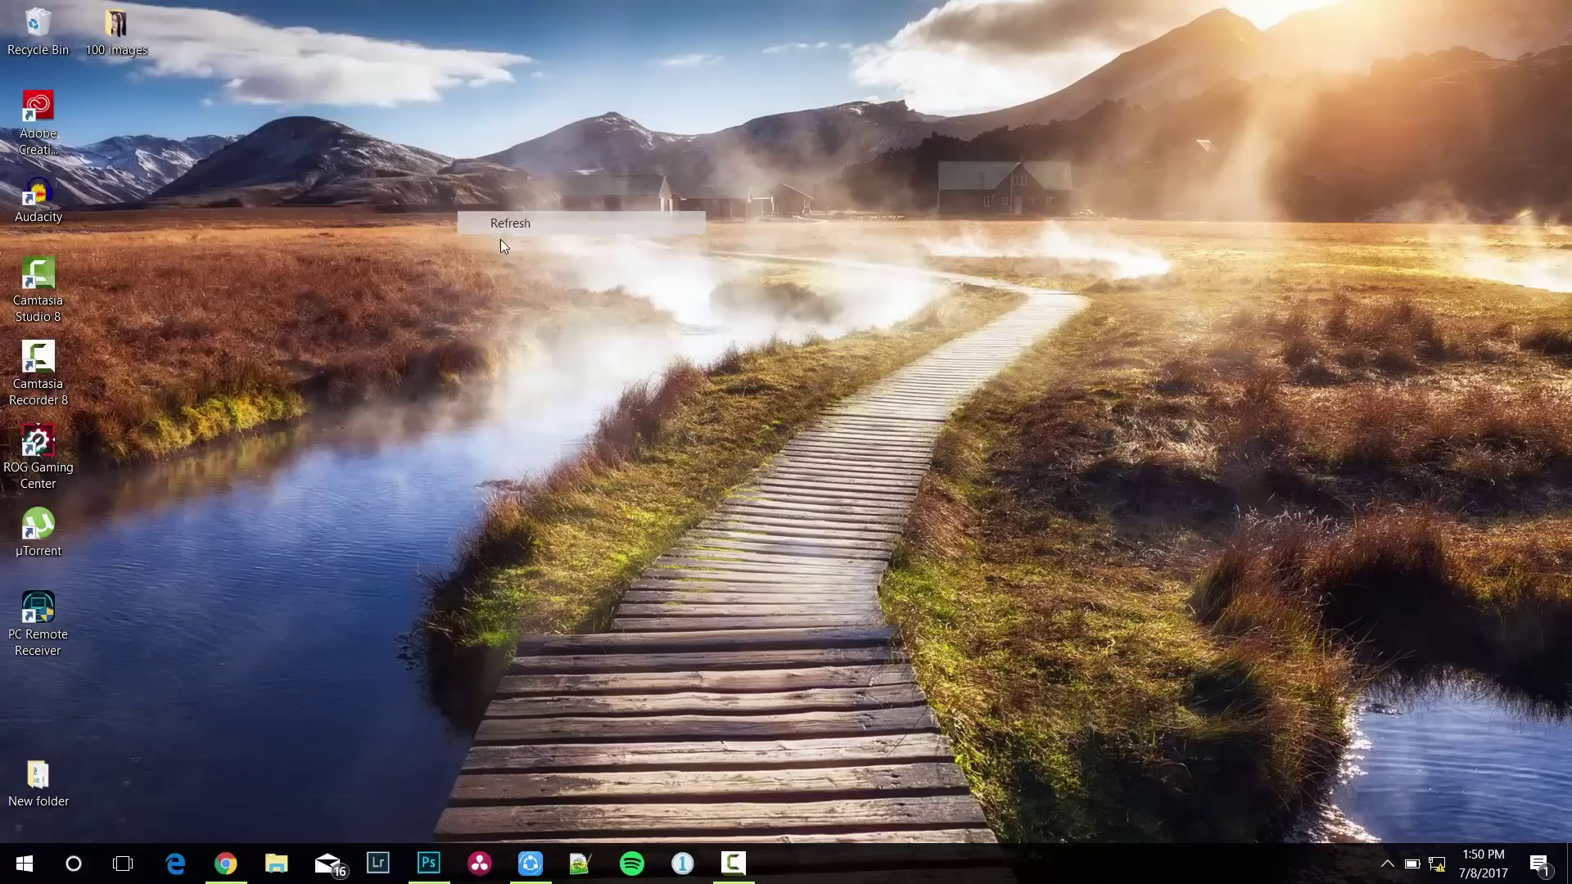
click(428, 864)
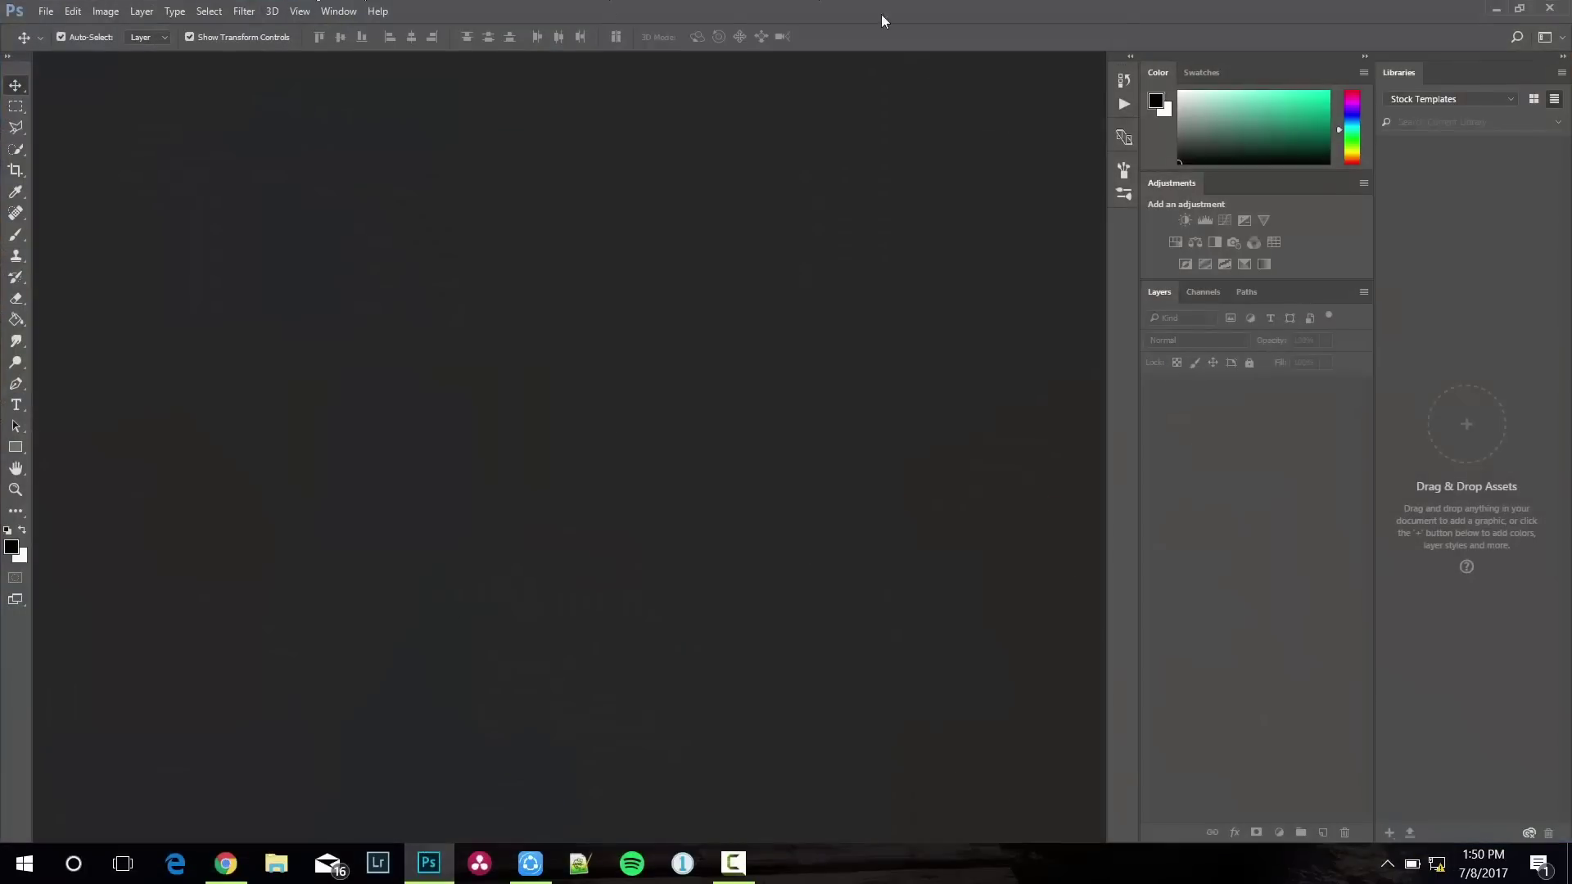
Open the boy portrait image from the 100 images folder as a document
click(49, 11)
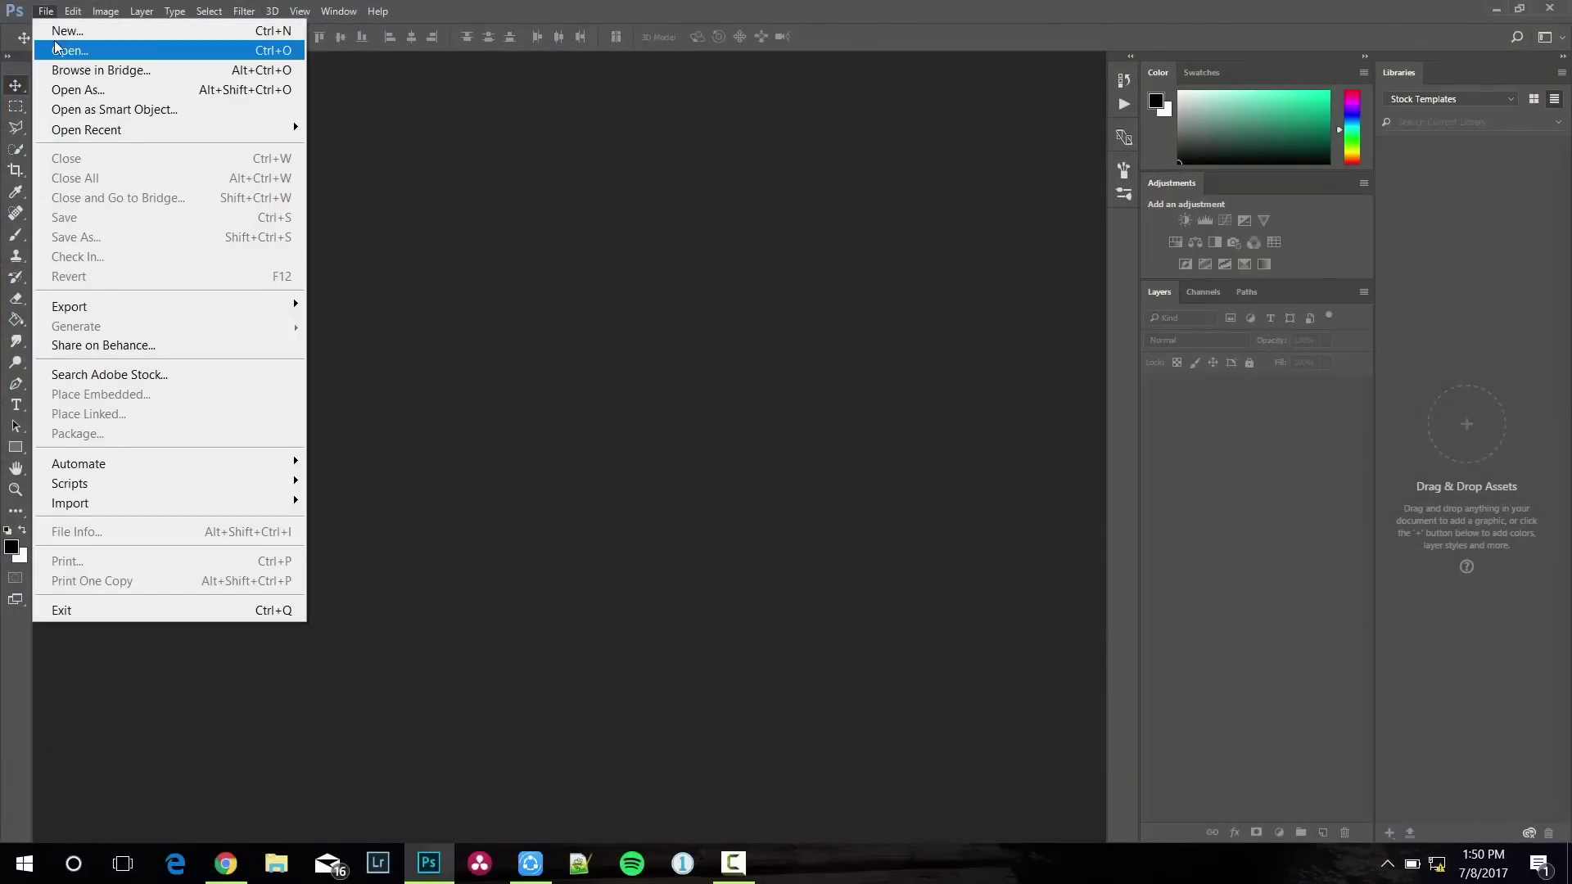
click(61, 49)
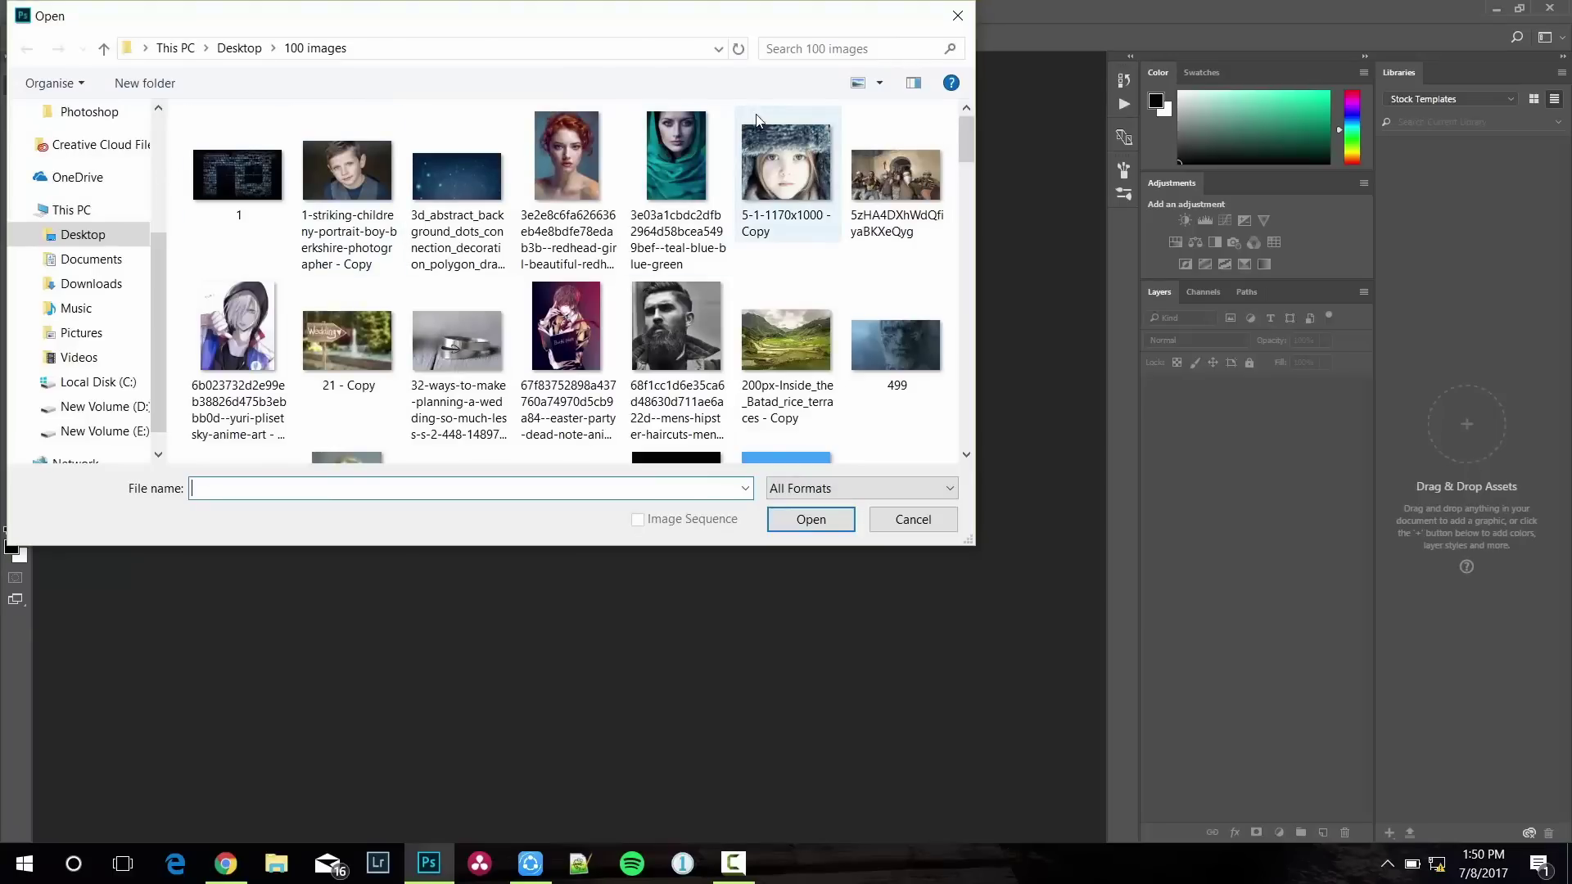
click(345, 173)
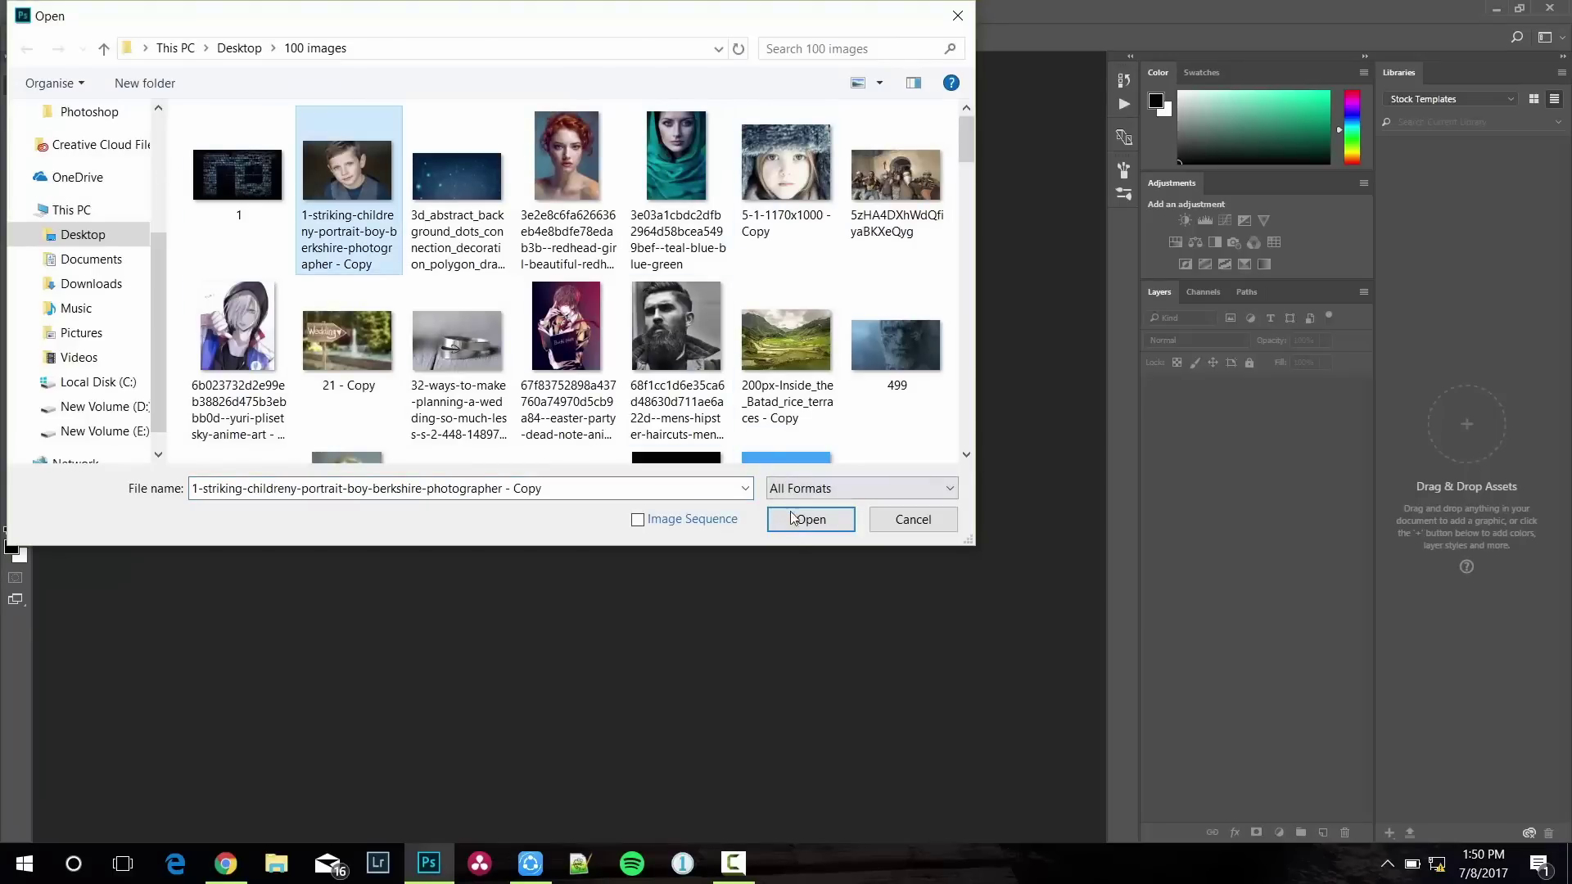
click(811, 519)
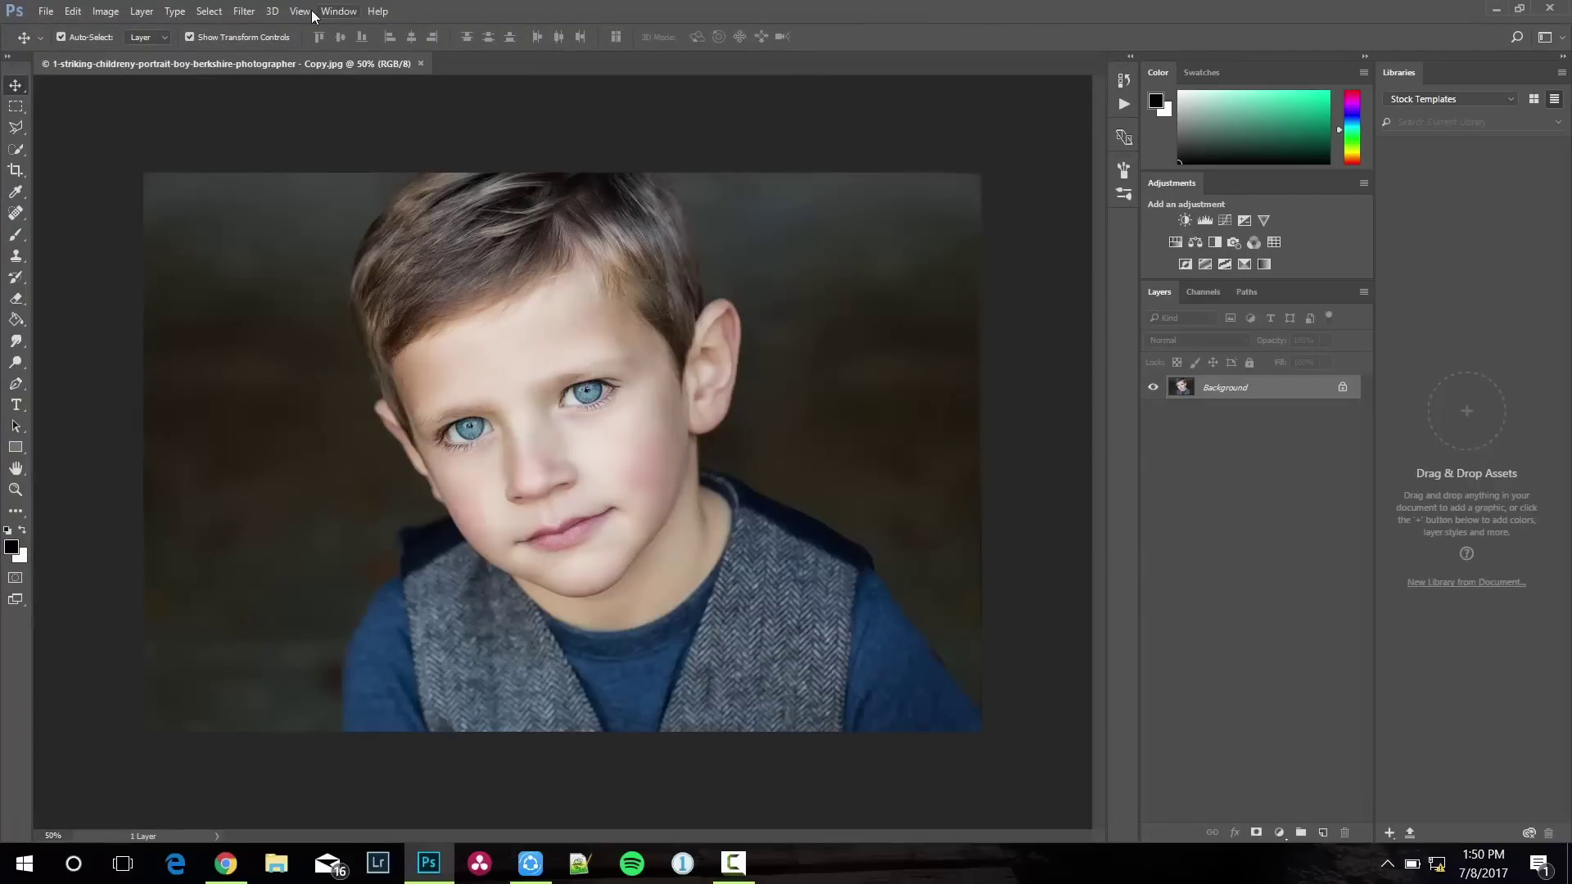
Show the Actions panel and start recording a new action named mosaic
click(338, 11)
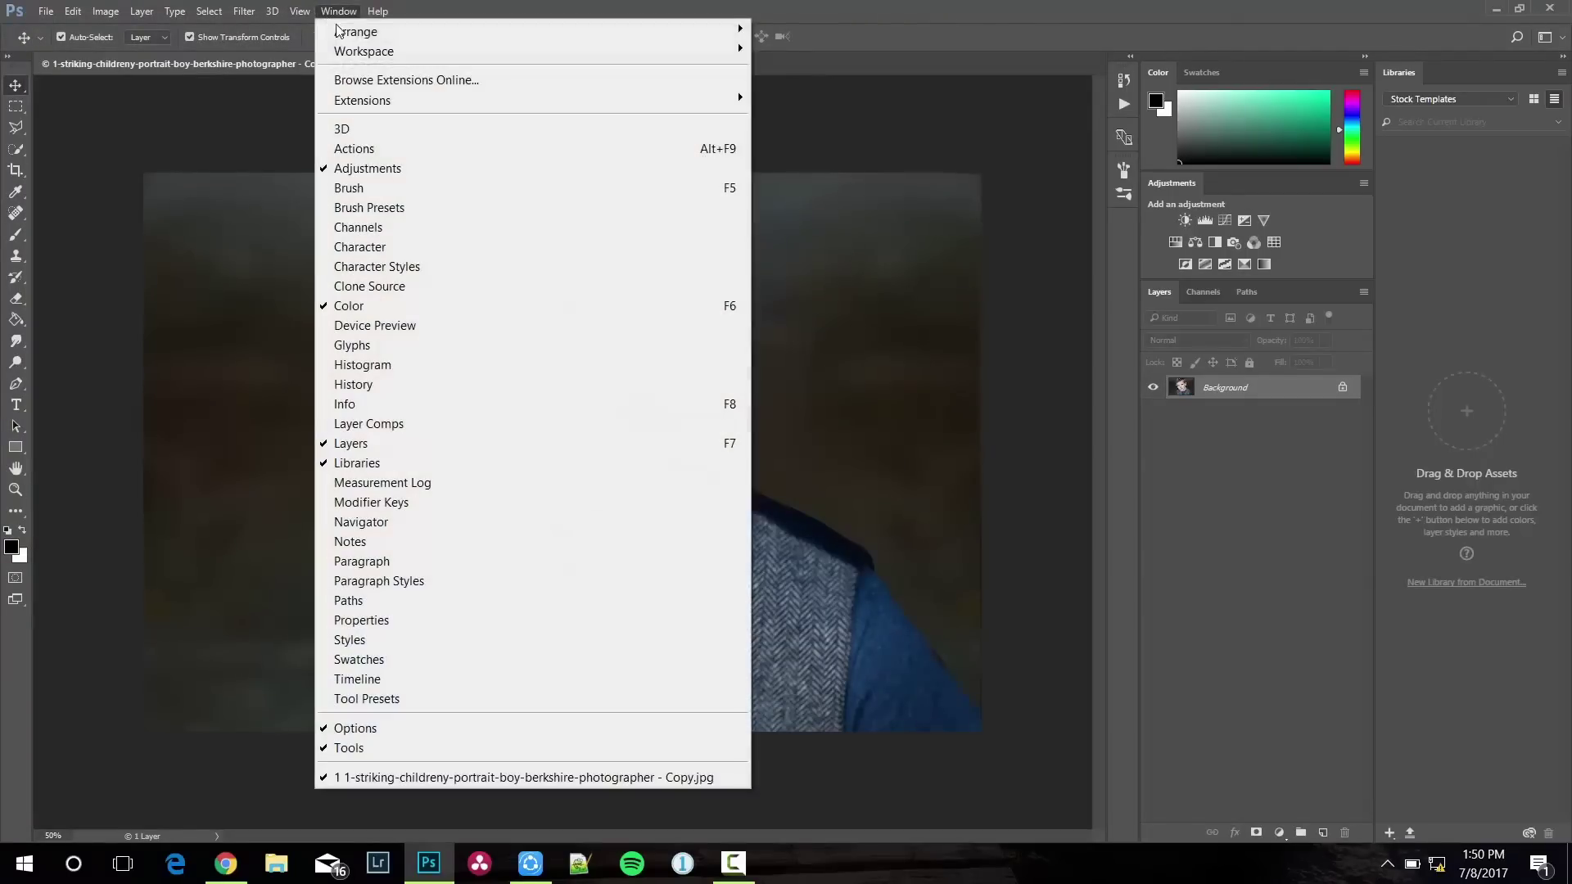
click(368, 147)
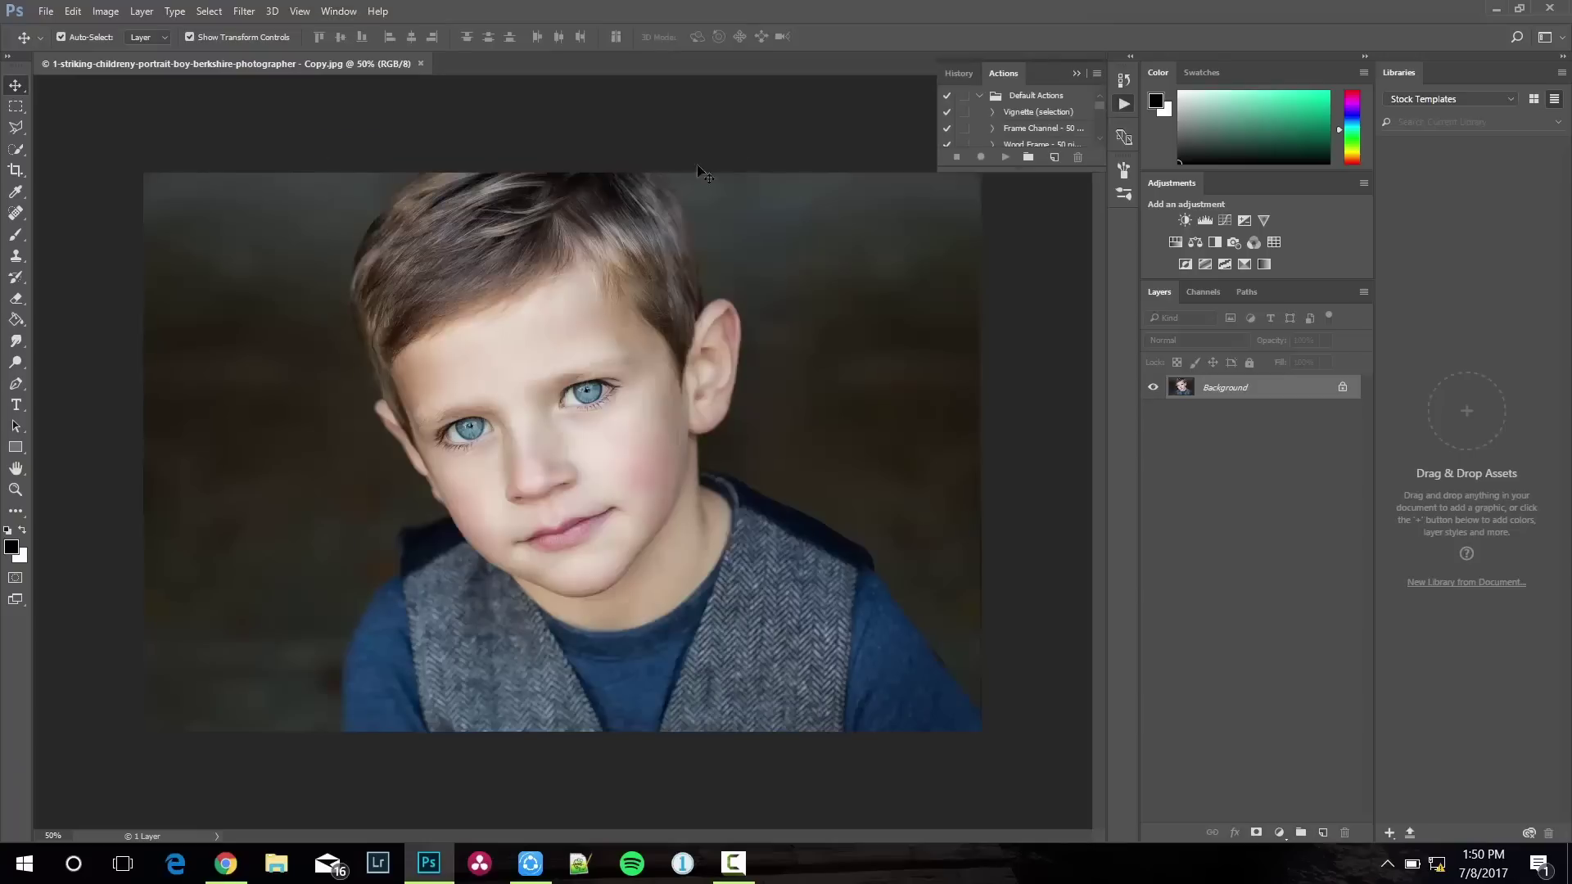
click(1096, 74)
click(1160, 110)
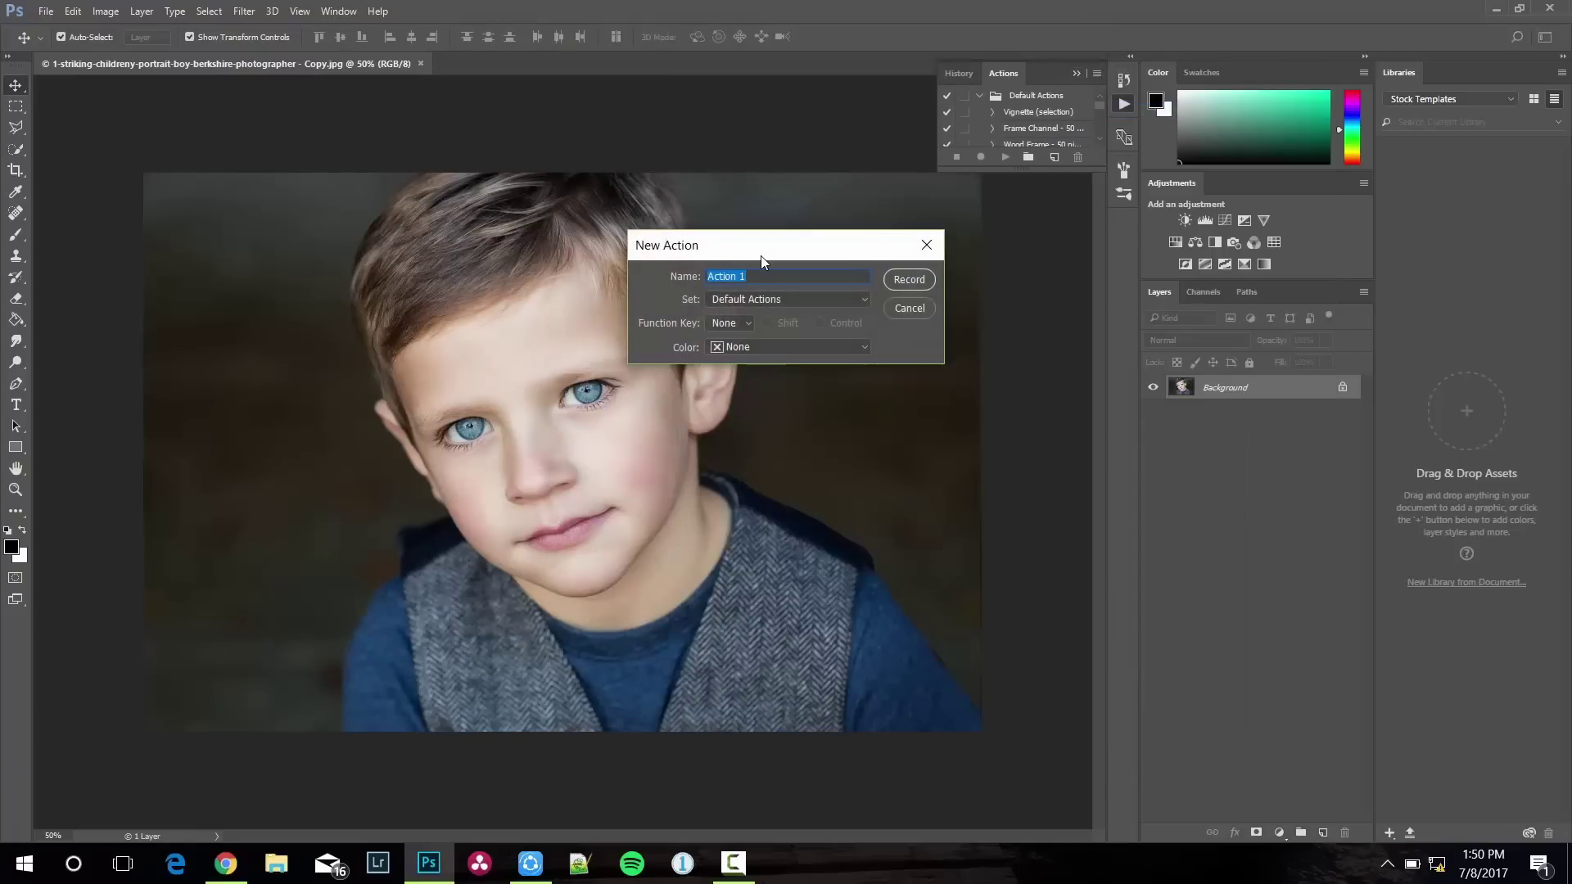
text(sai)
text(c)
click(910, 278)
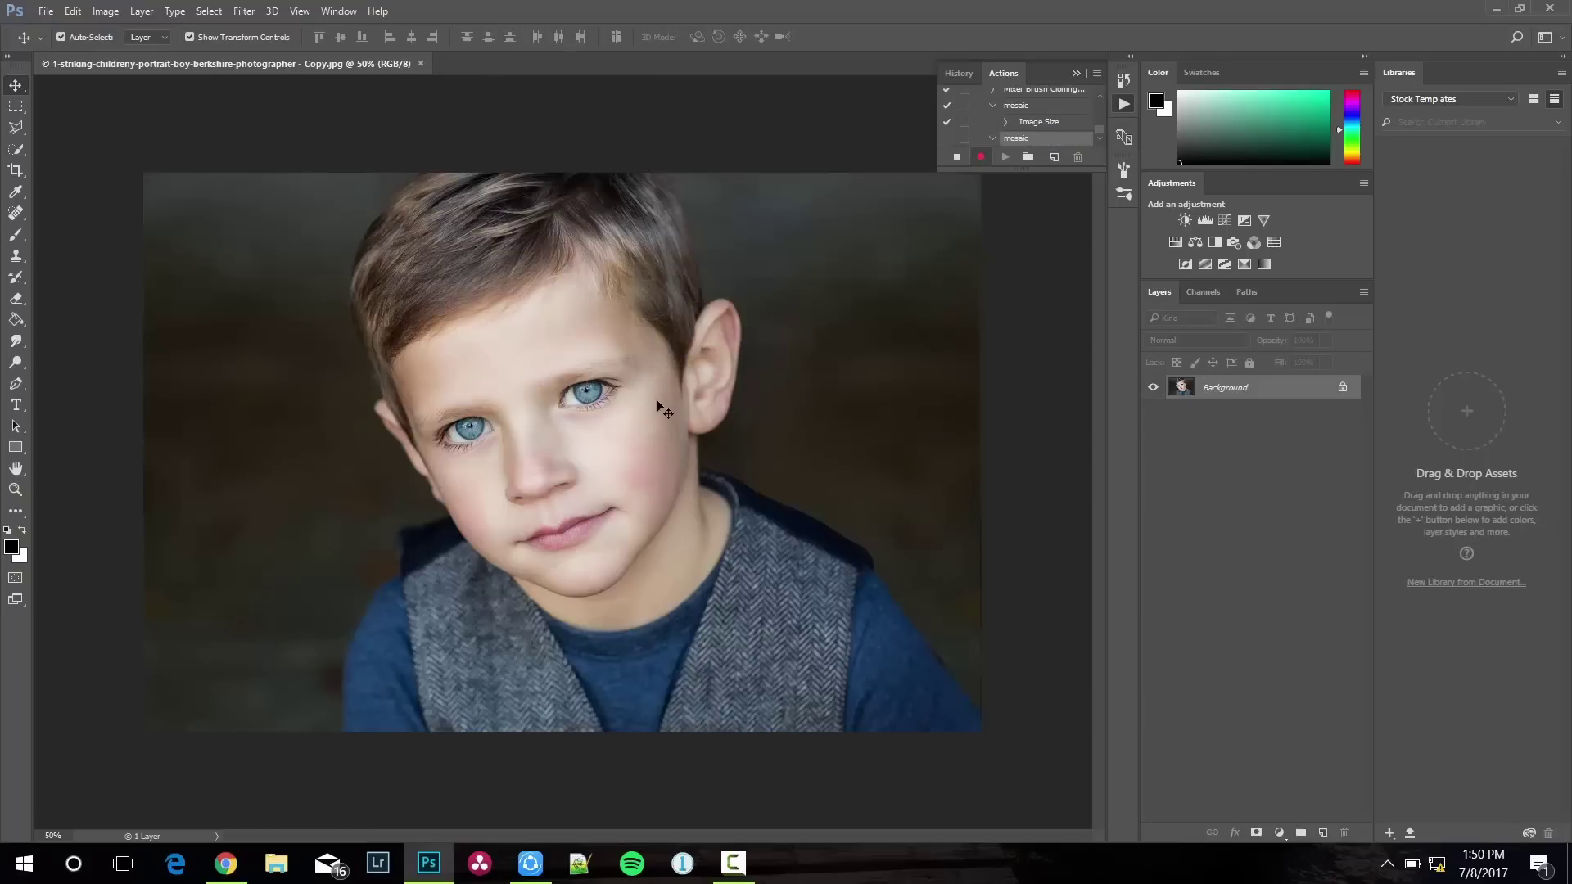
Resize the portrait to 1 × 1 cm at 200 pixels/inch via Image Size
click(108, 11)
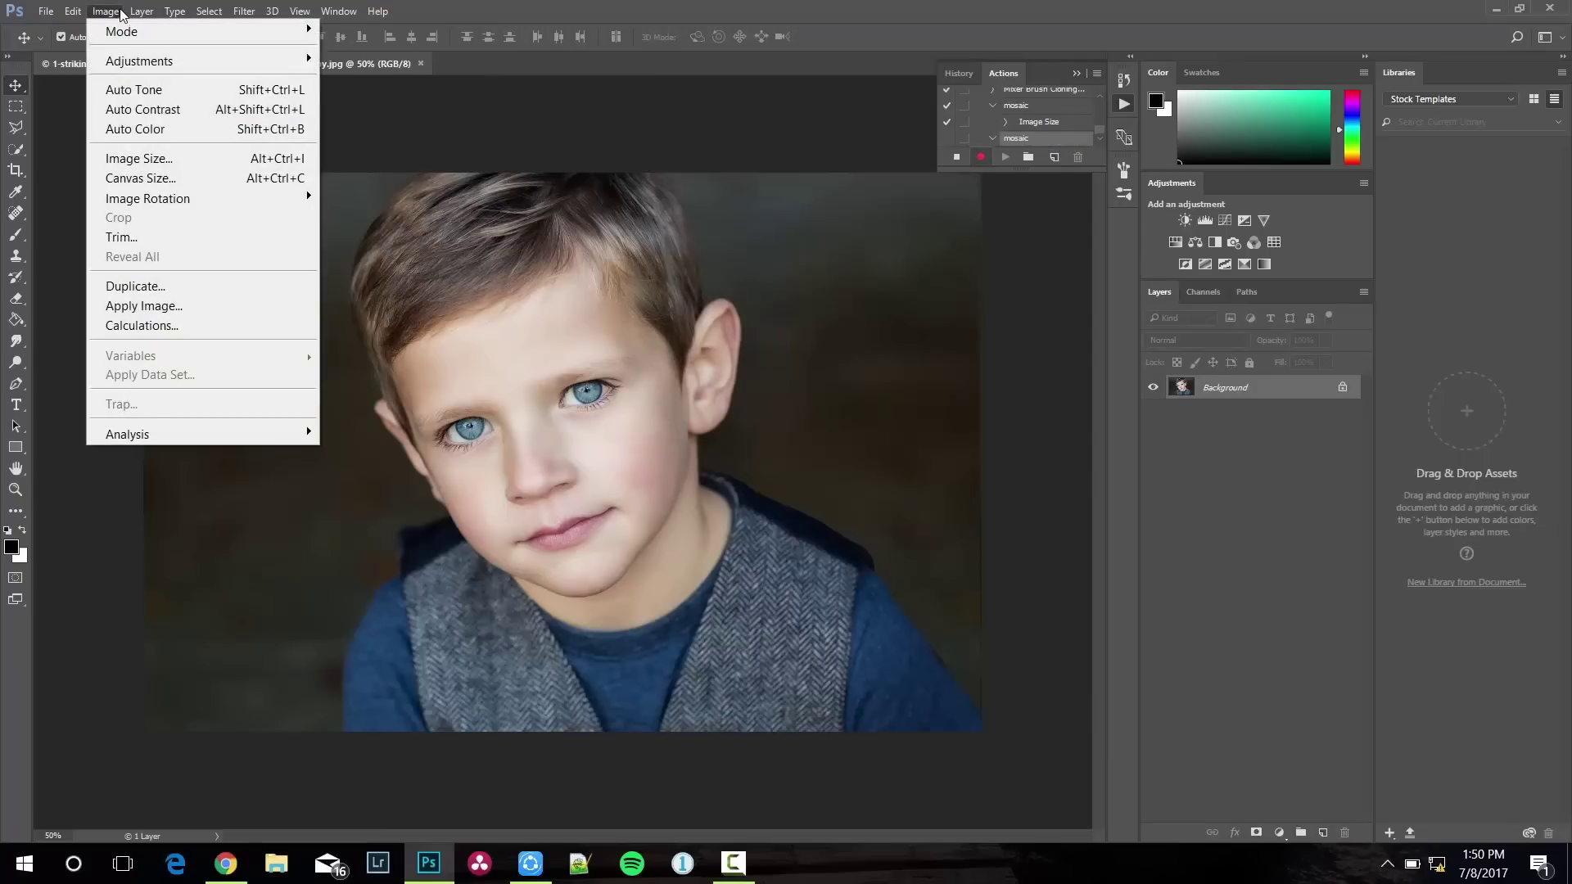
click(138, 158)
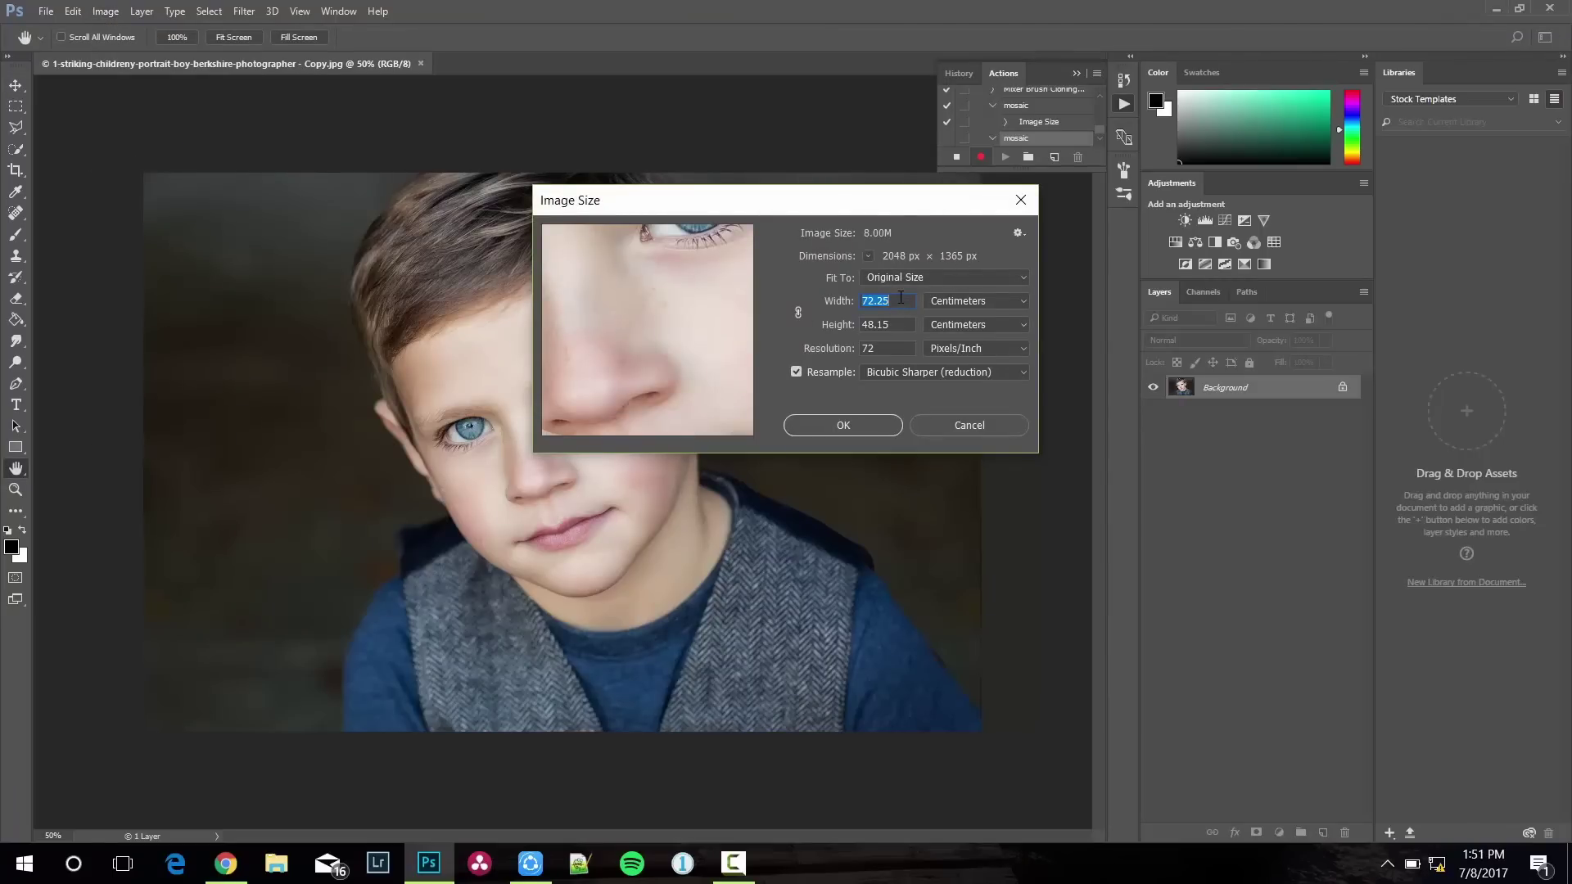
text(1)
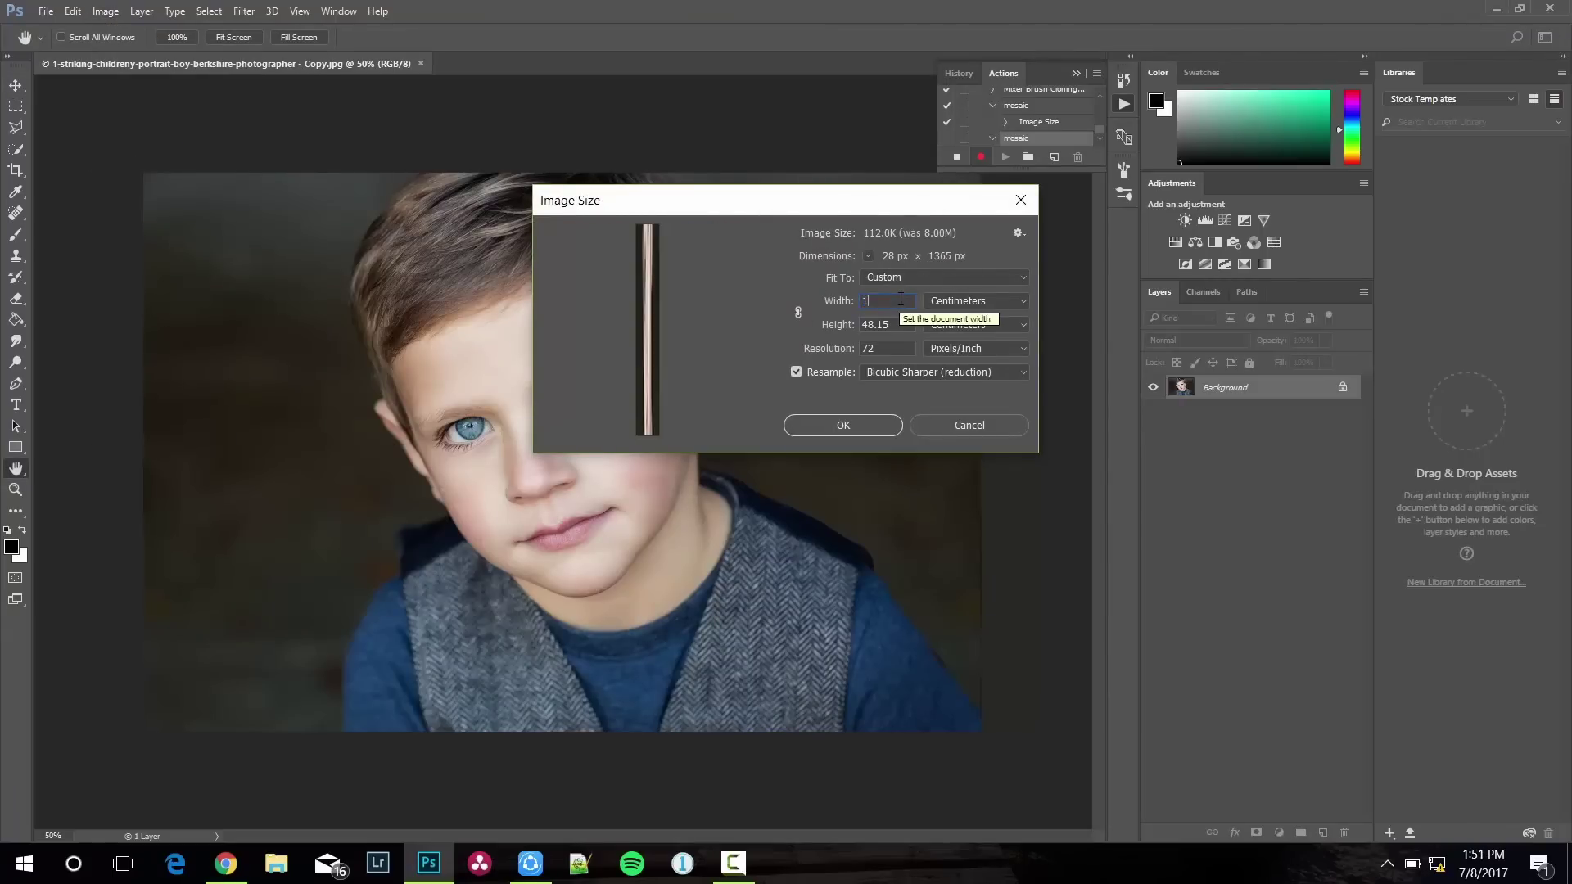
double_click(874, 324)
text(1)
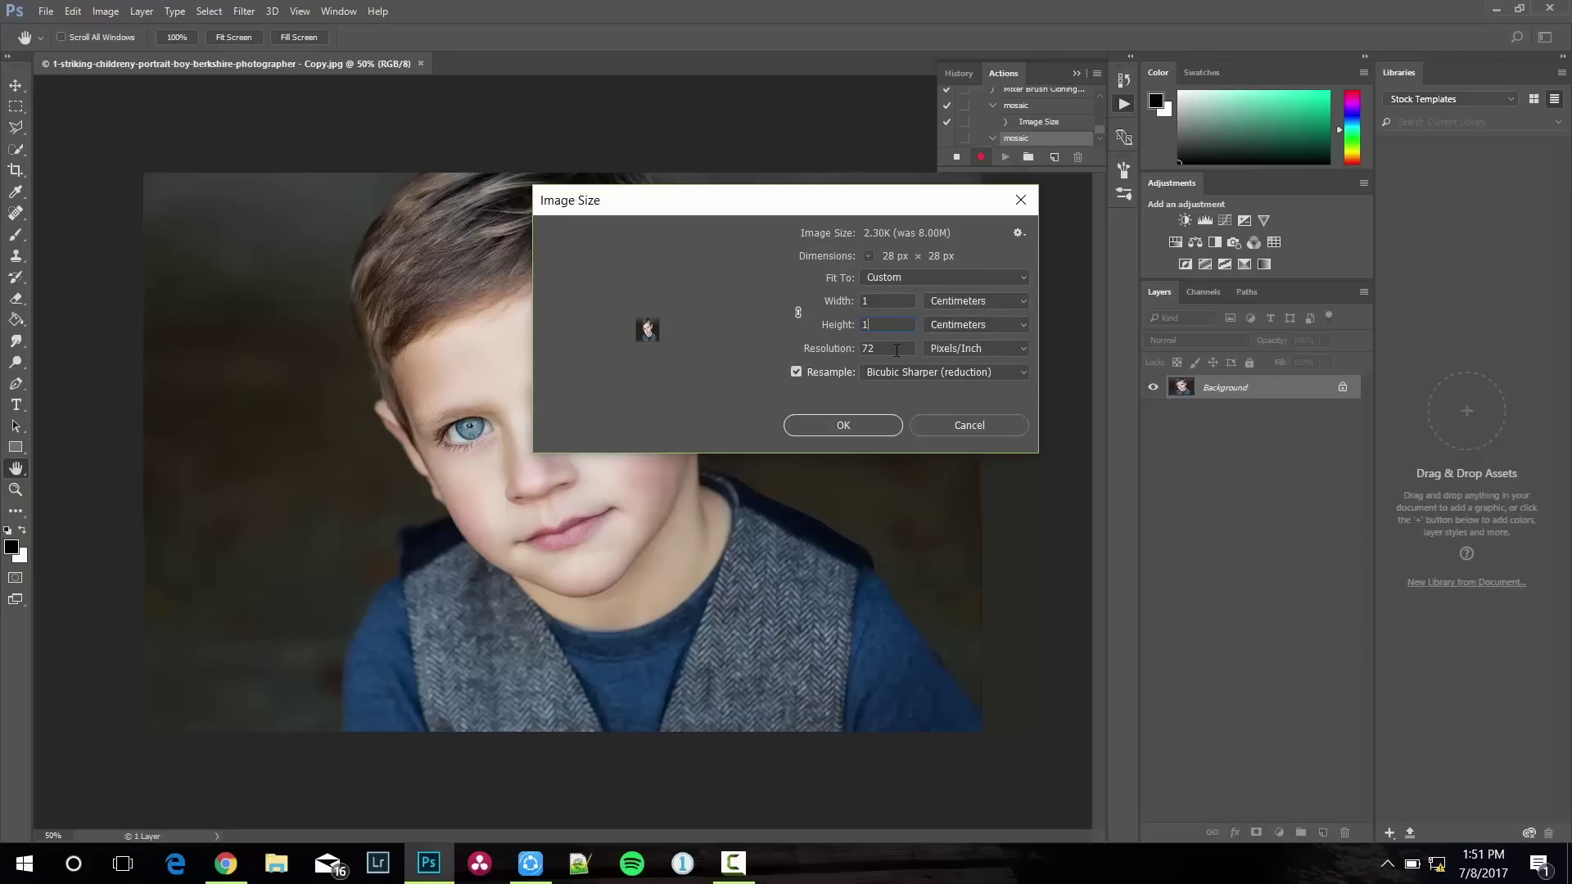
text(200)
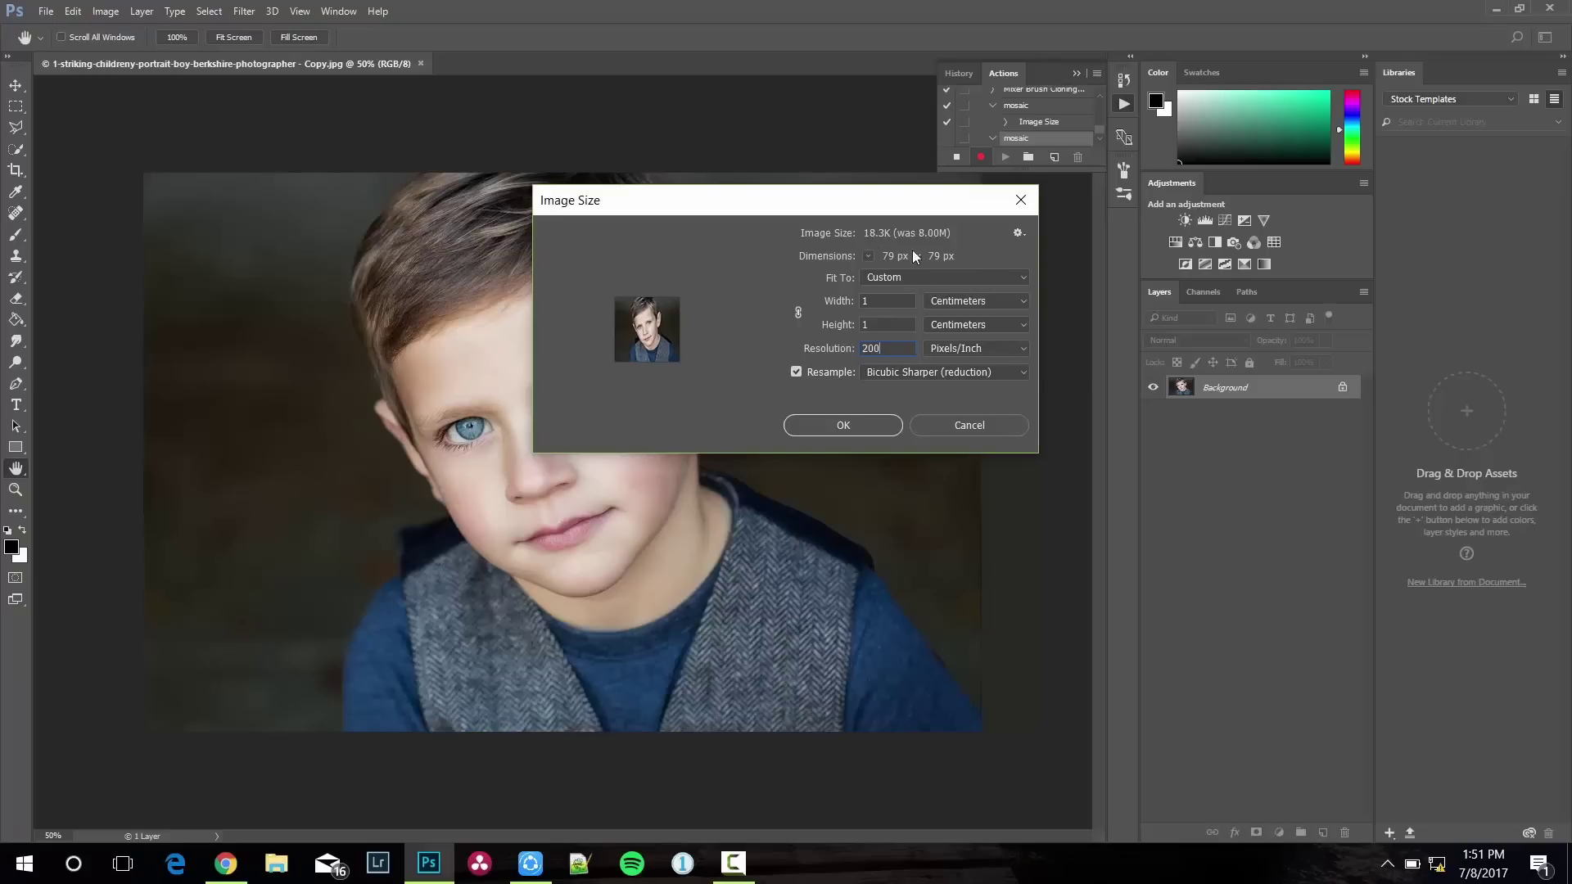
click(837, 425)
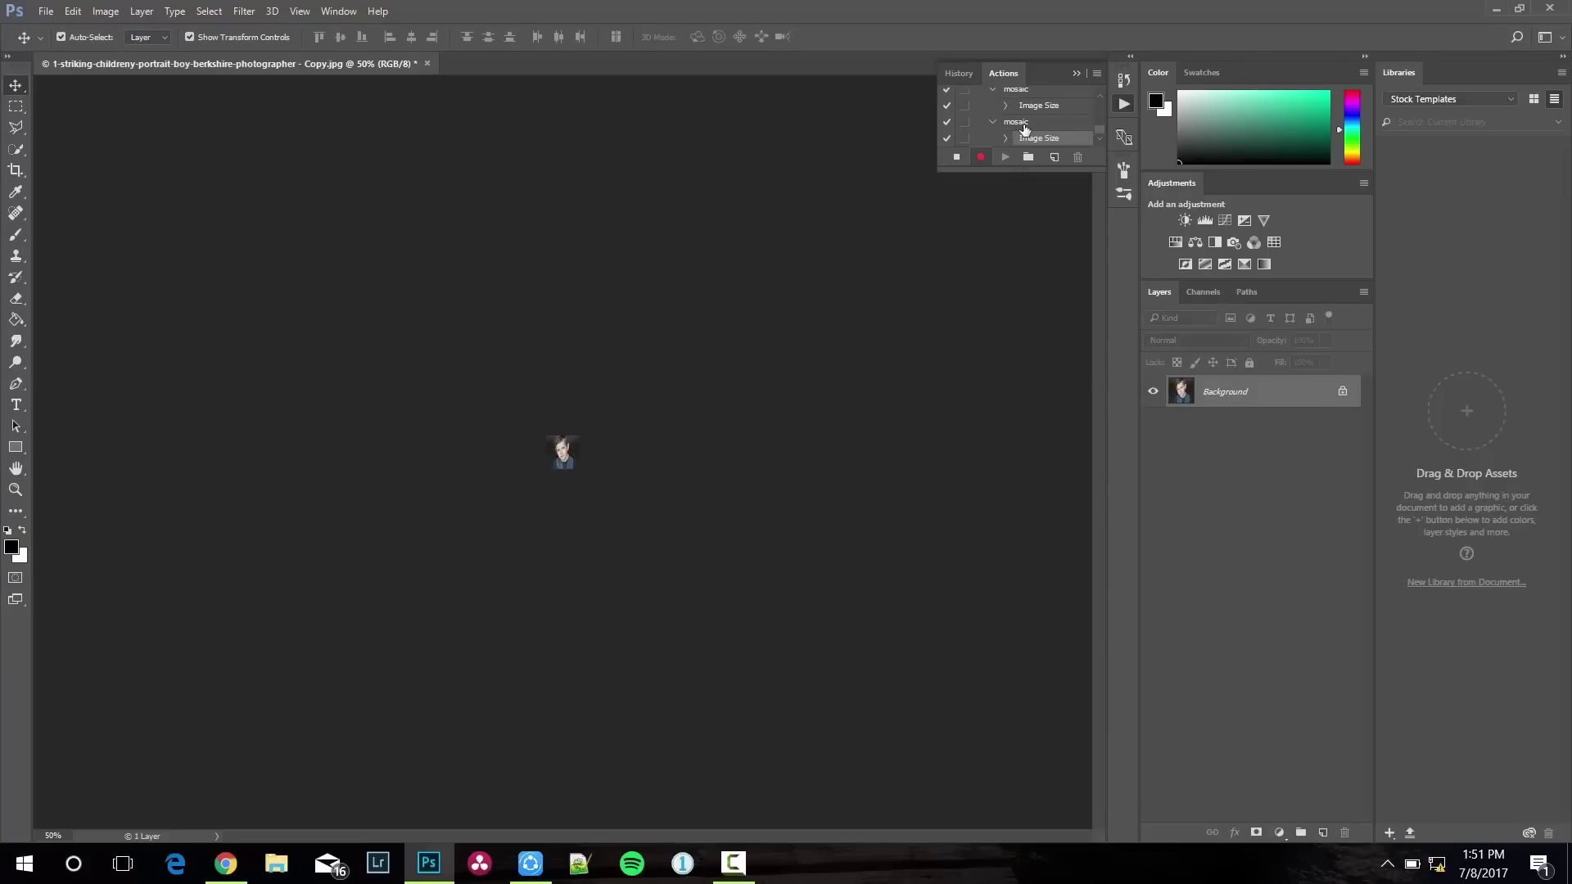
Stop recording the mosaic action and close the resized portrait document
click(956, 158)
click(429, 63)
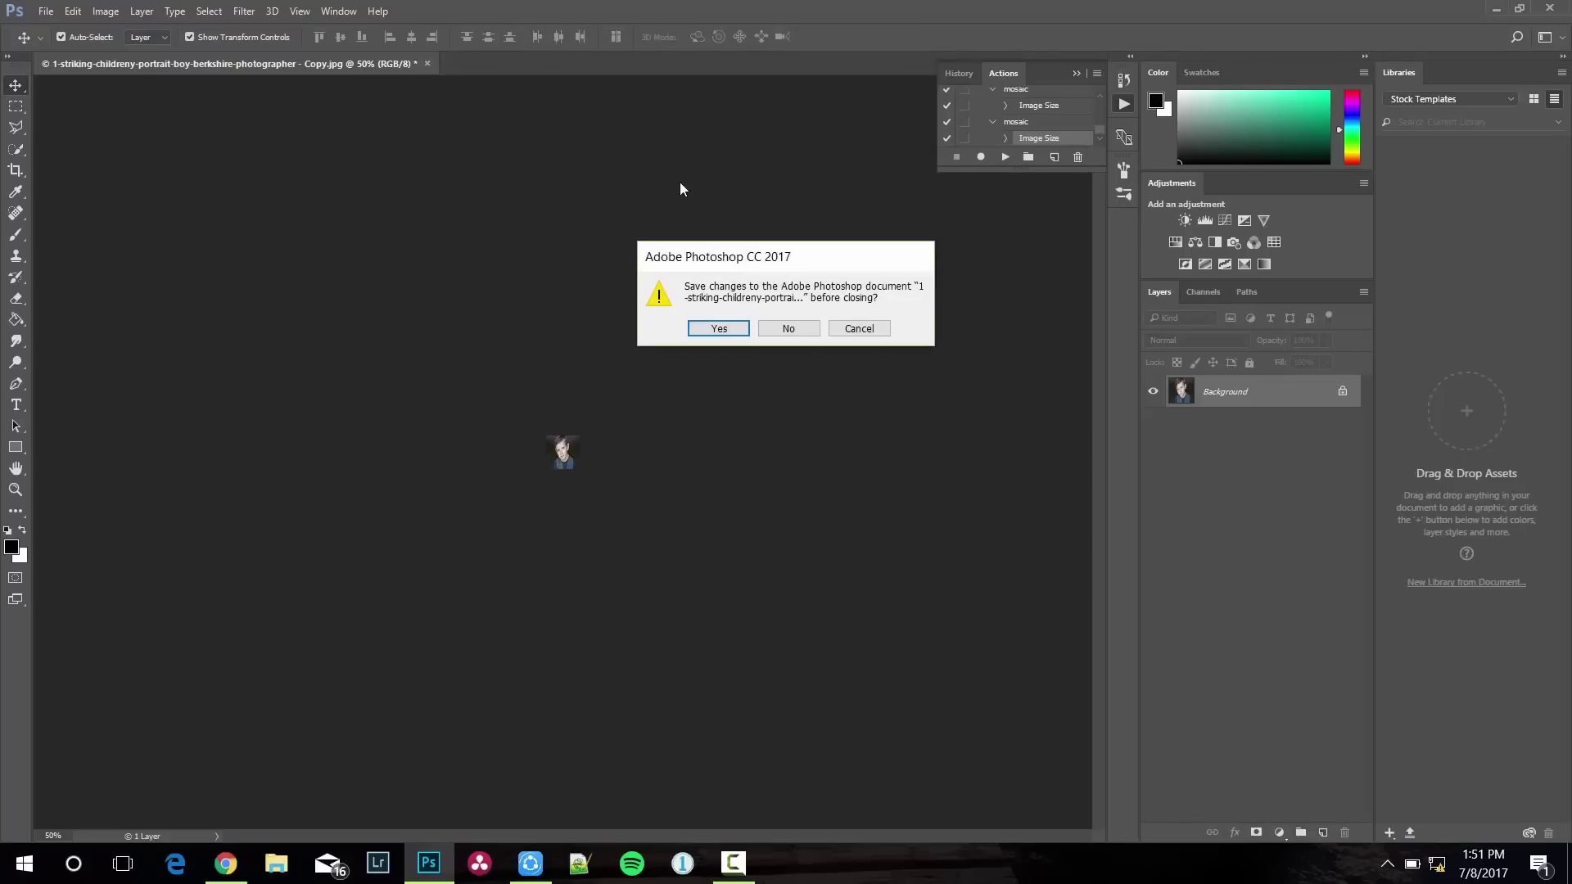
click(802, 327)
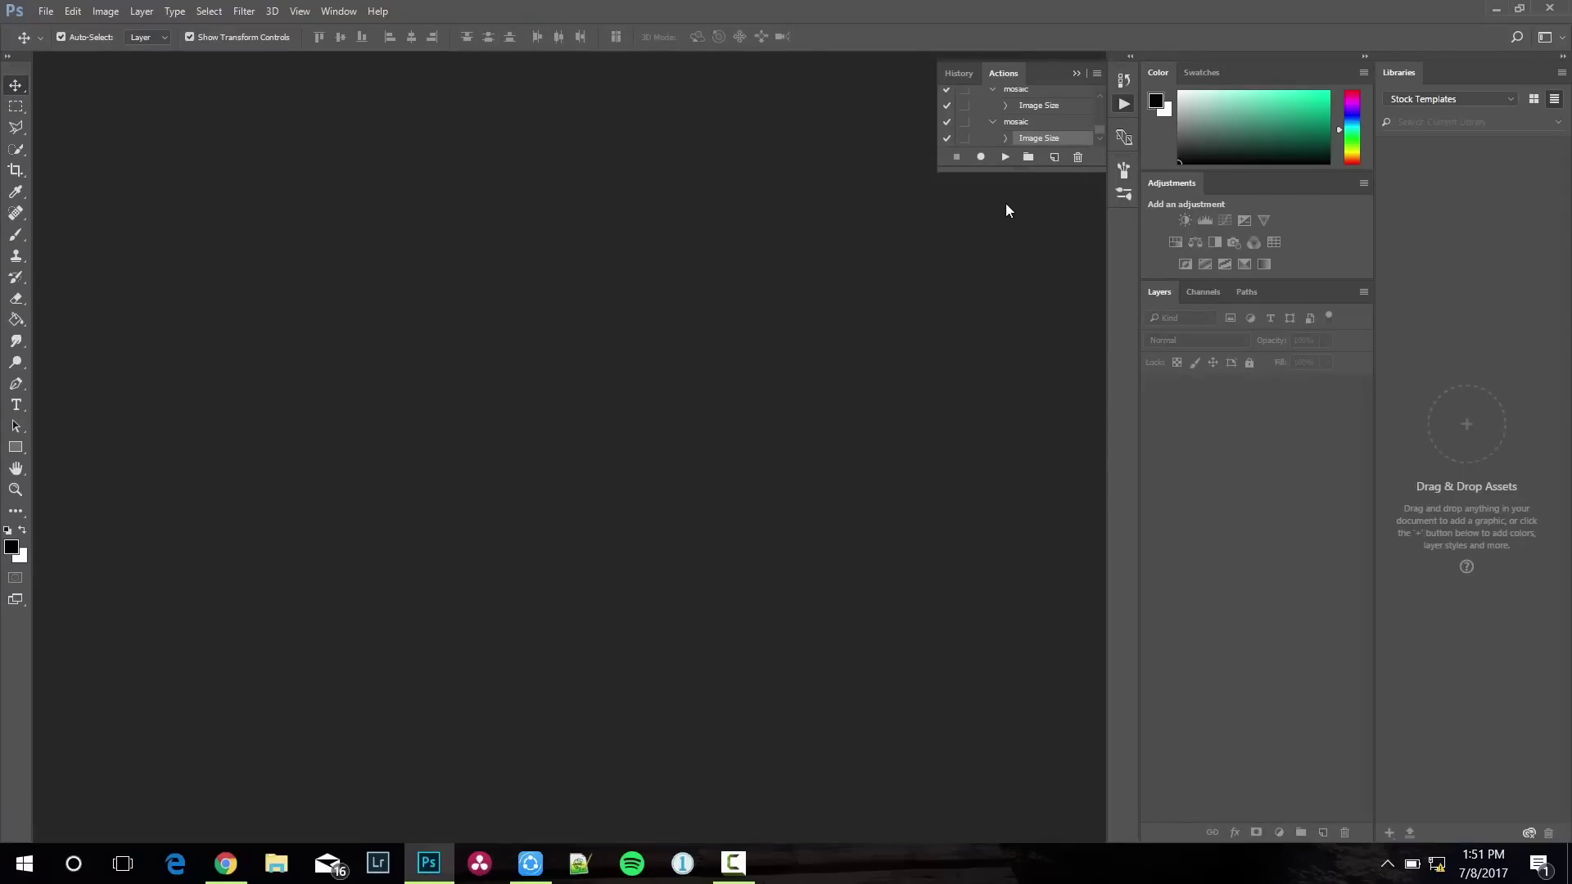
Start the Image Processor script with the 100 images folder as source
click(46, 10)
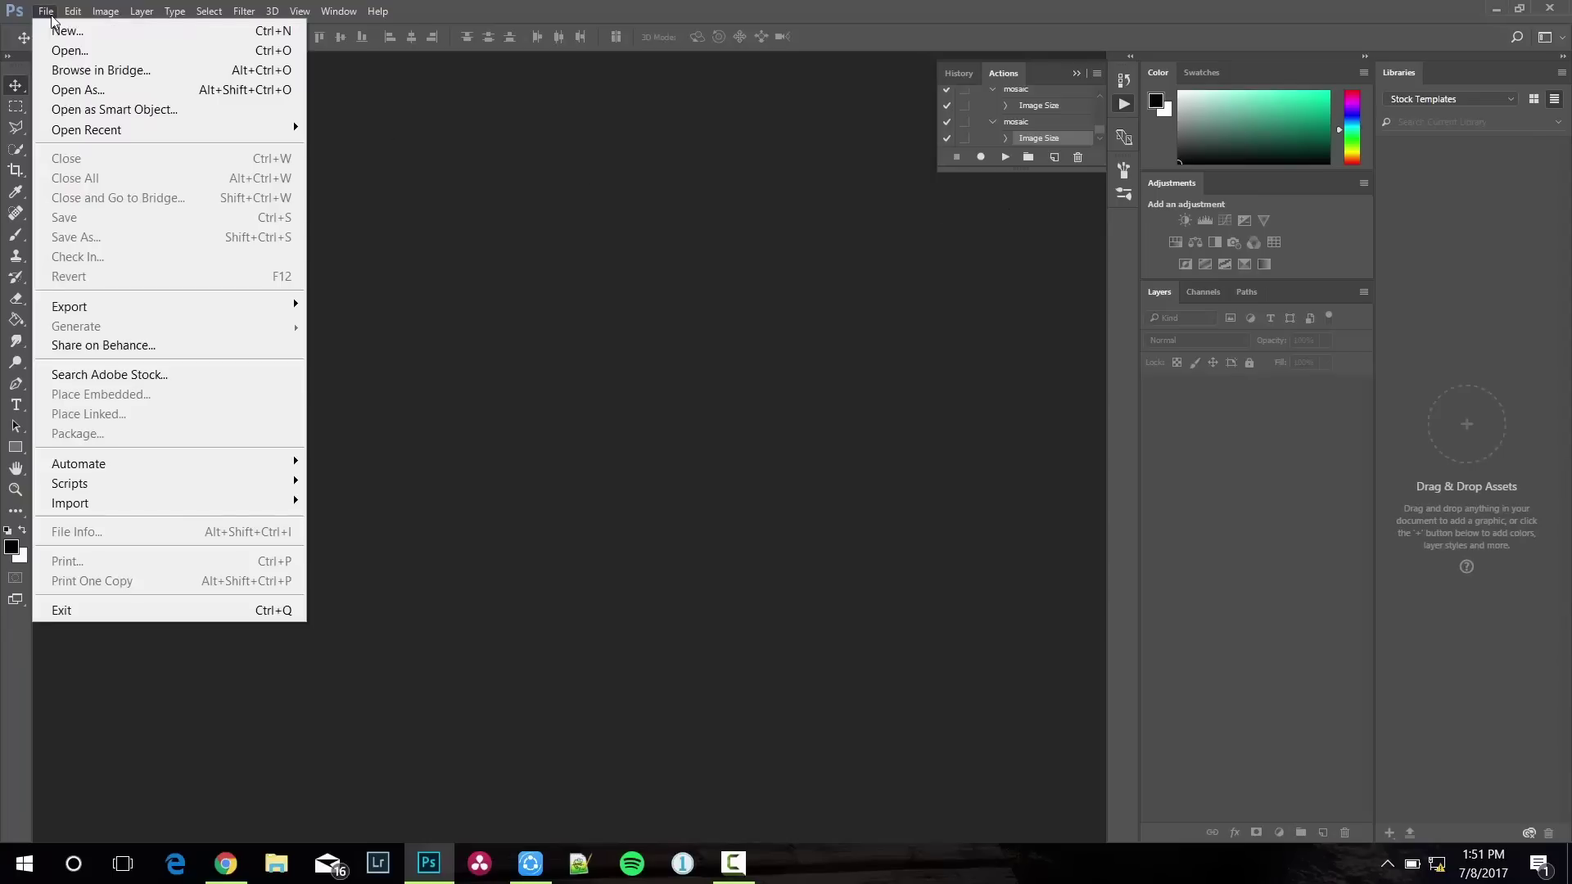
mouse_move(70, 484)
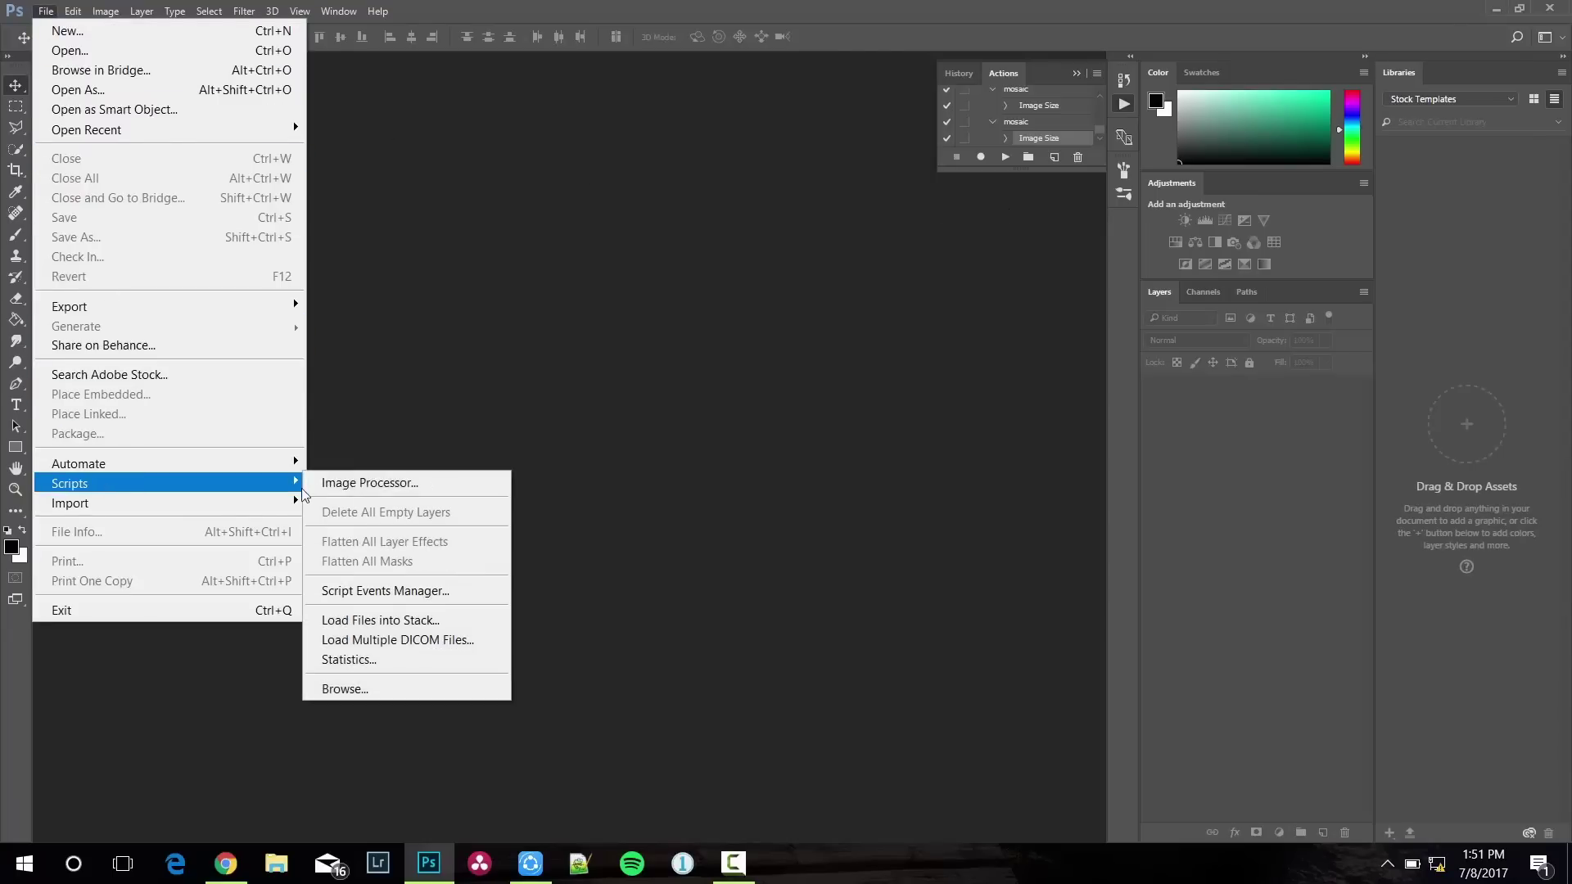
click(405, 483)
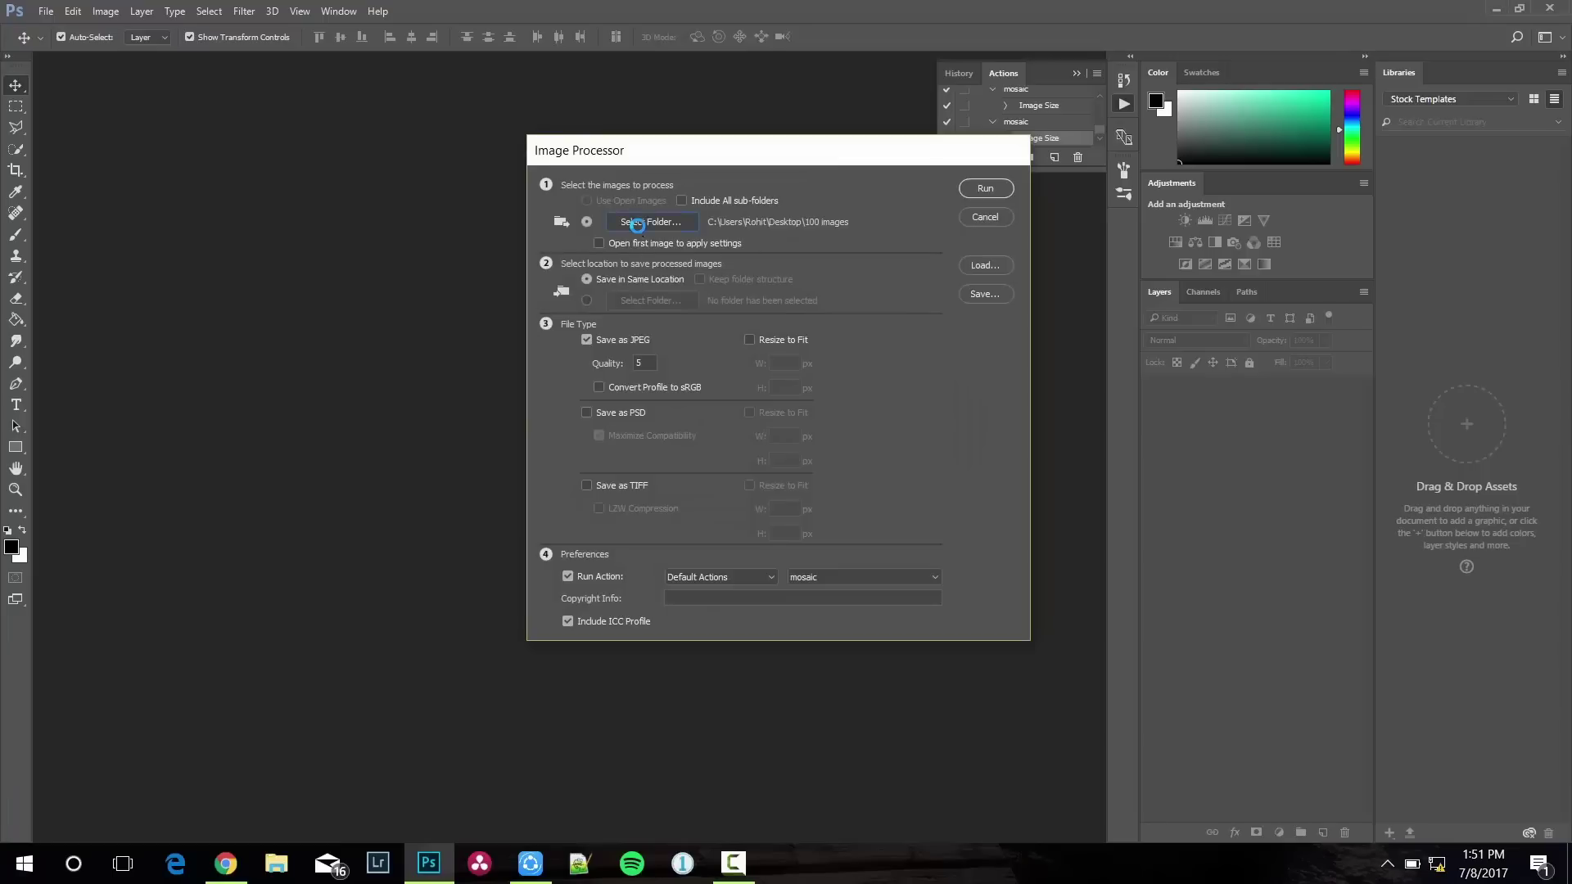
click(650, 221)
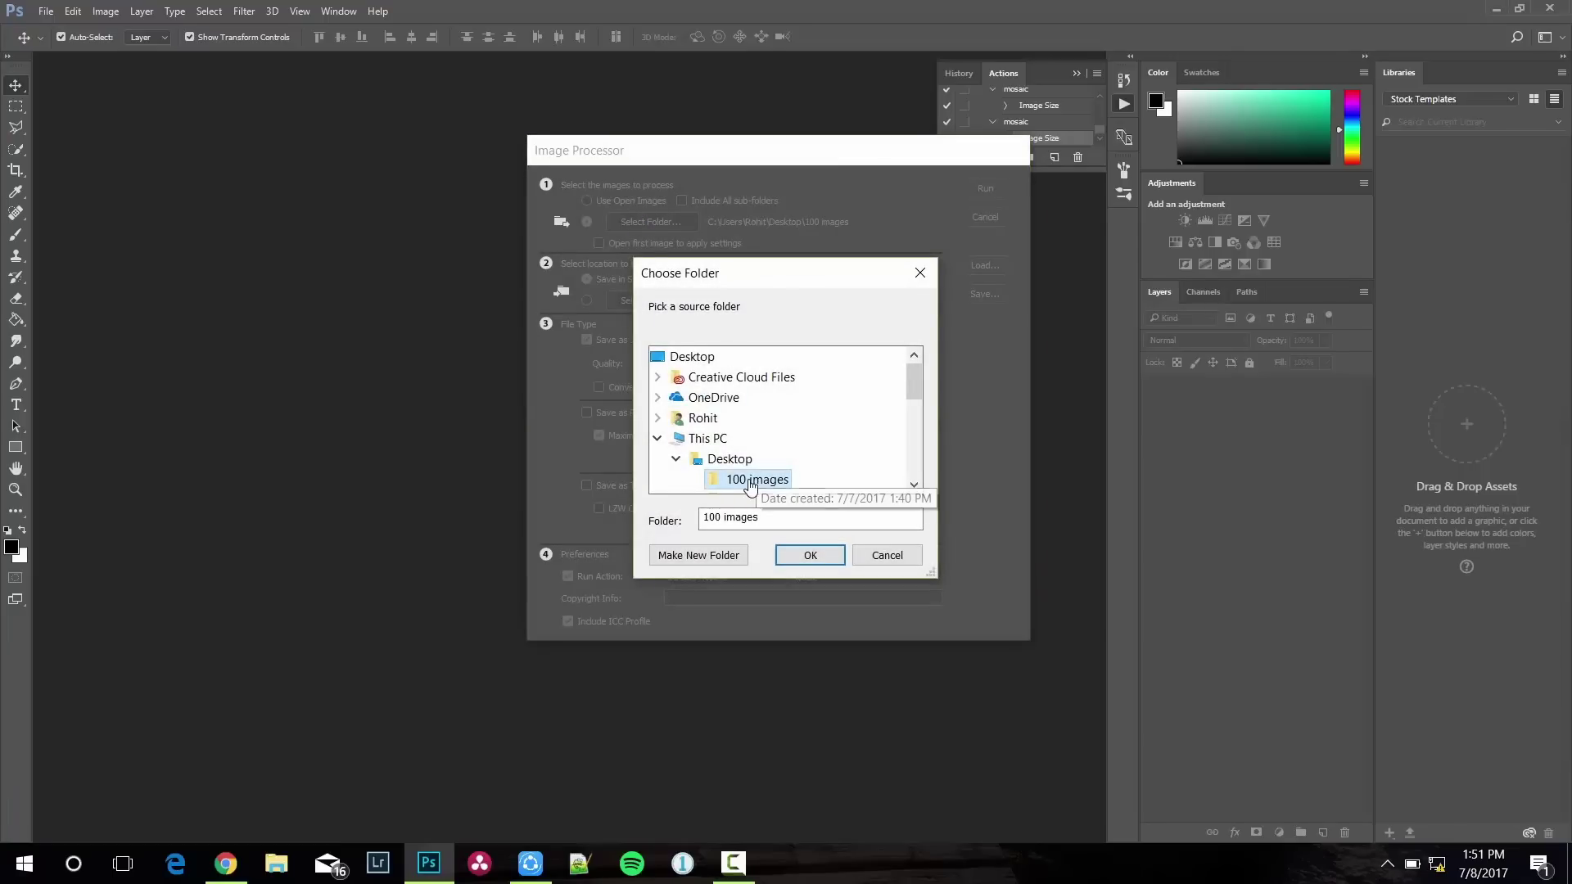
click(811, 555)
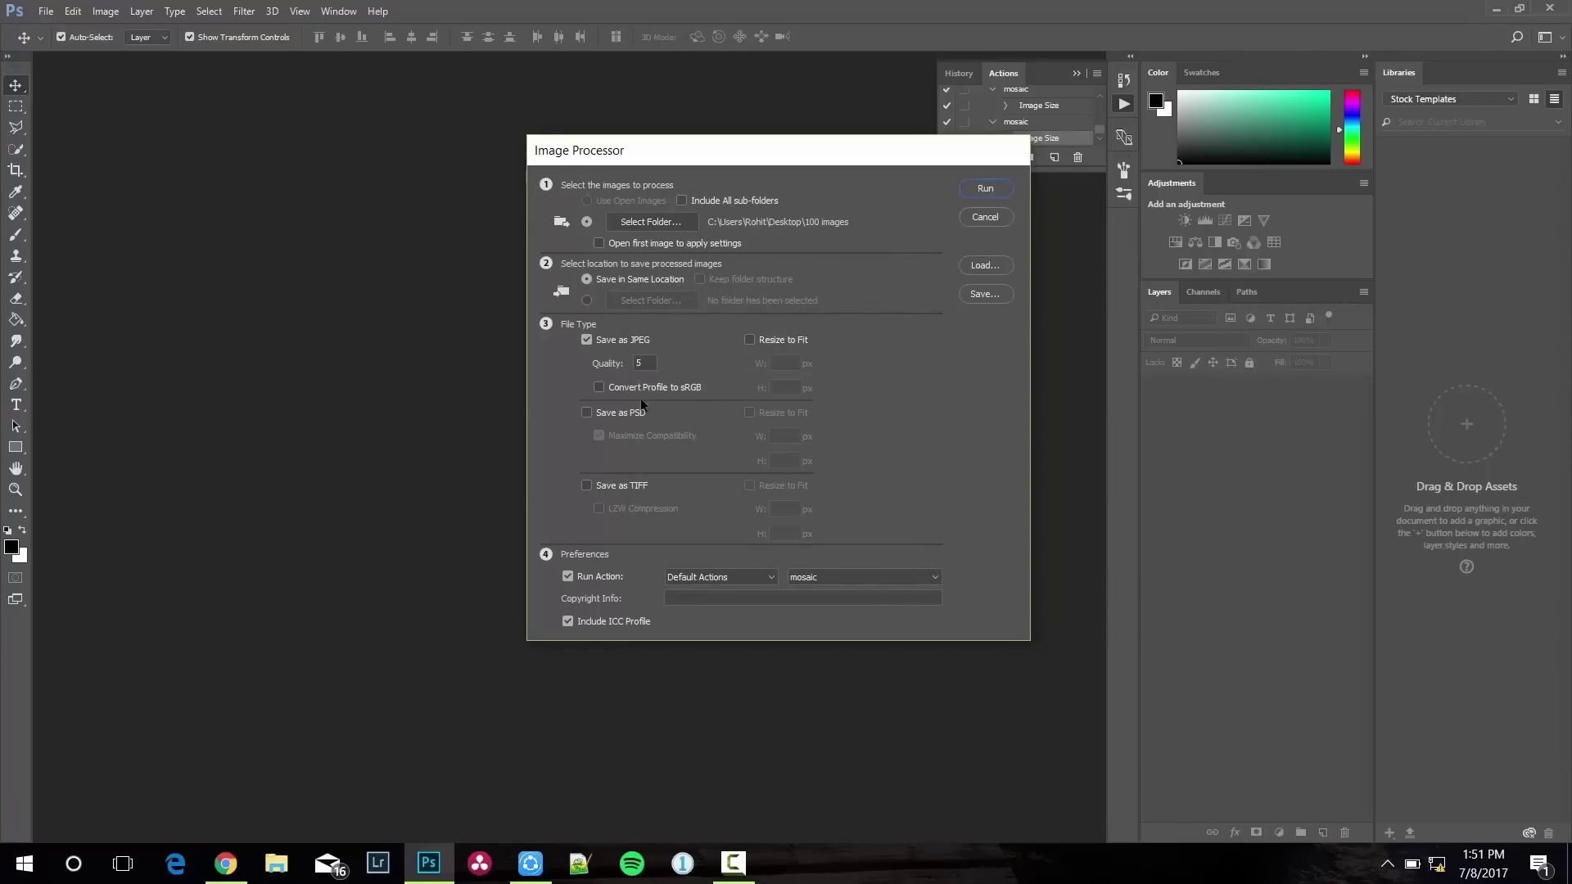
Choose the mosaic action from Default Actions and run the batch
click(719, 578)
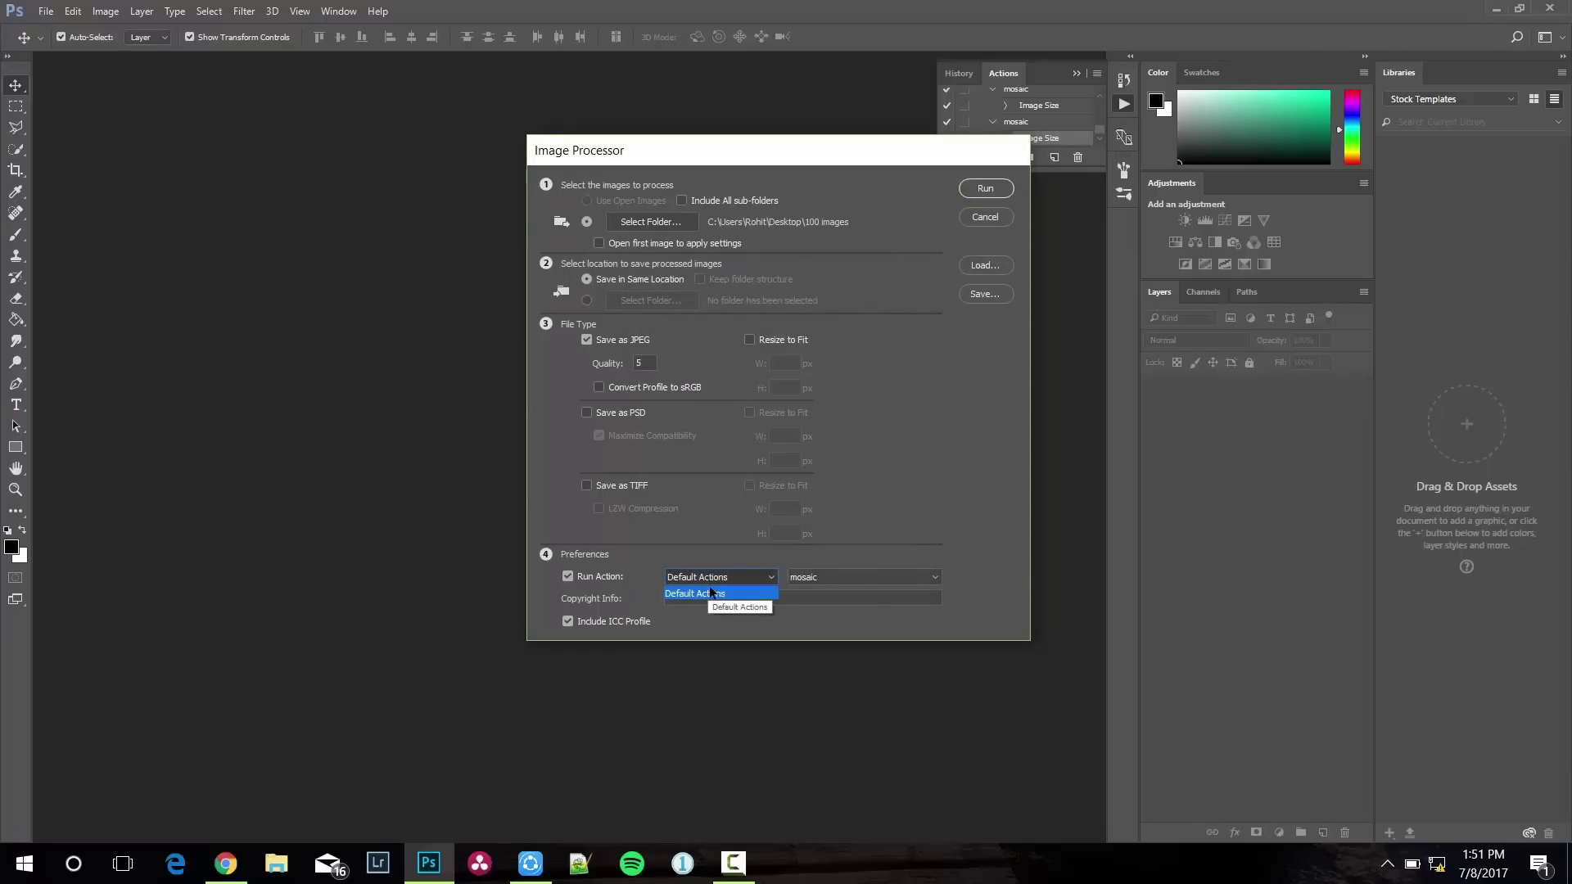
click(860, 578)
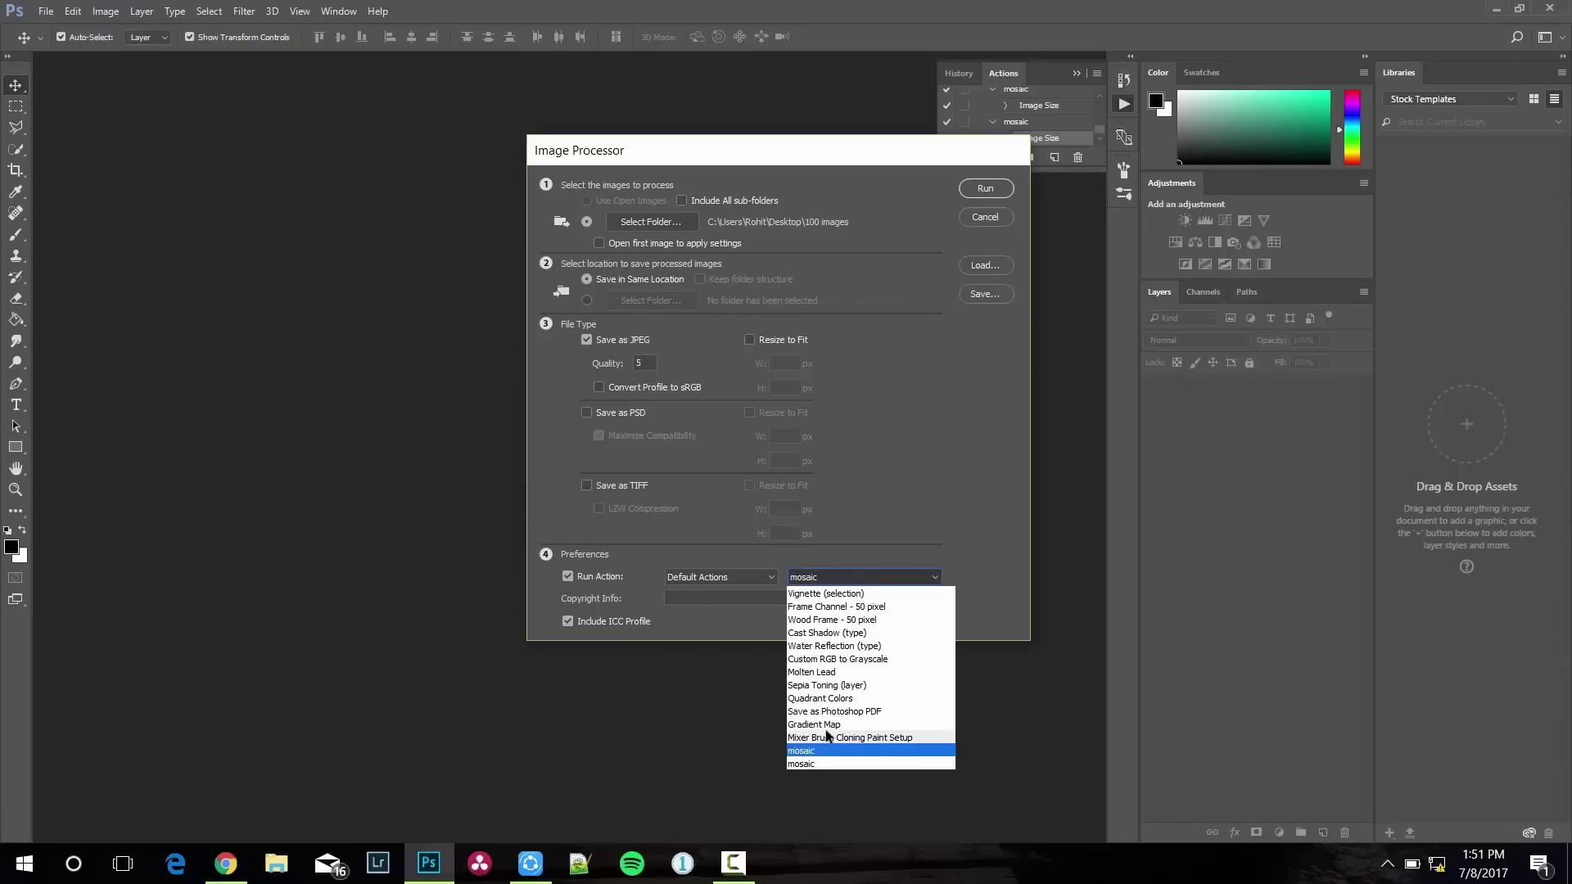
click(815, 768)
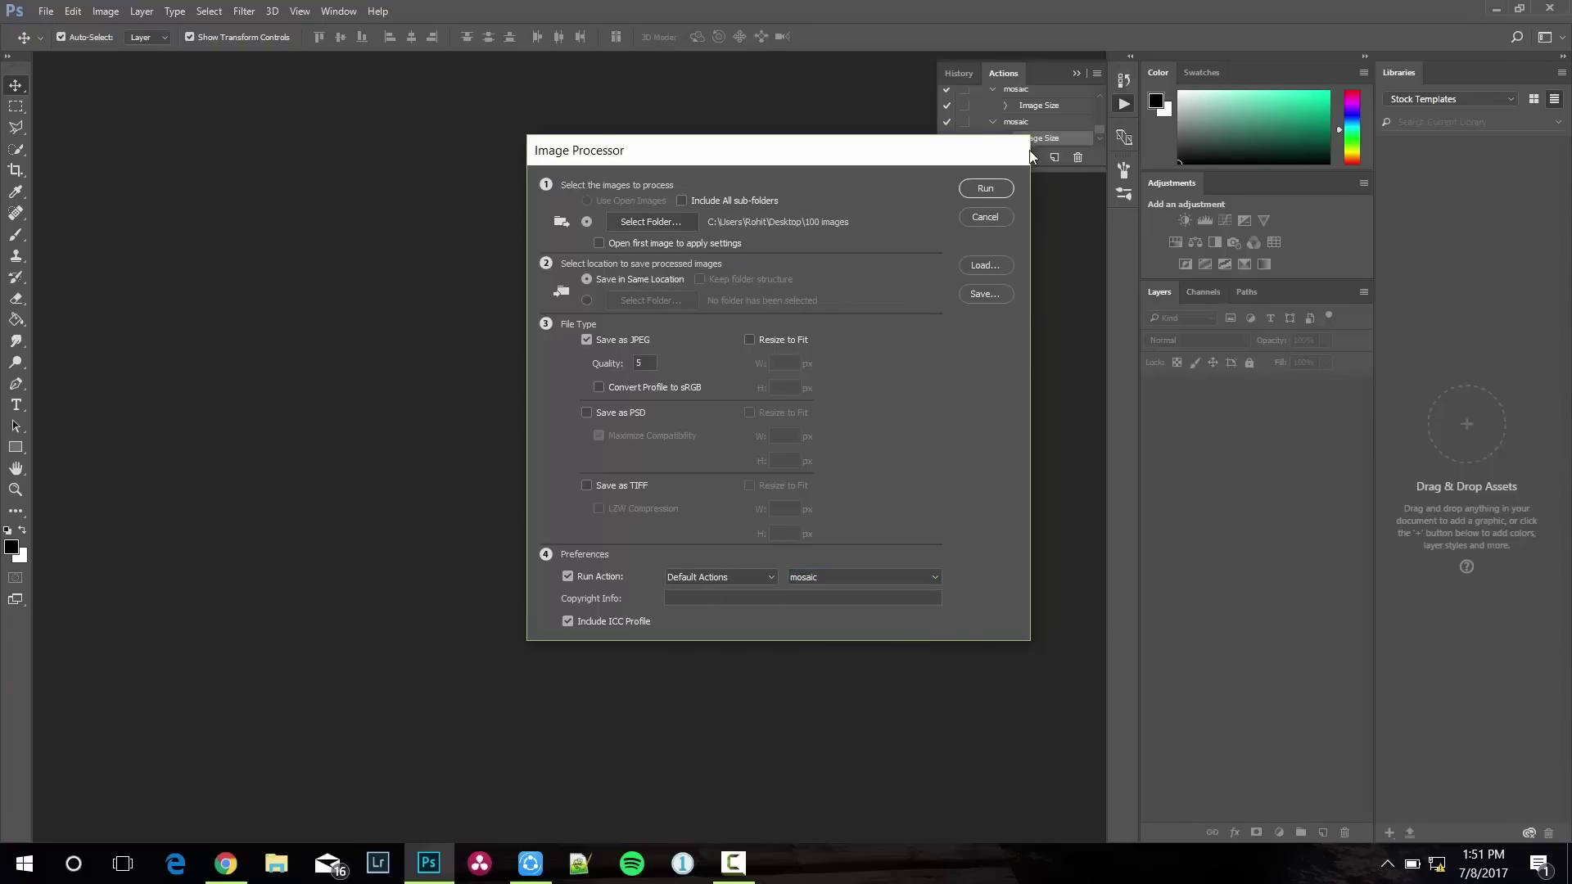
click(984, 188)
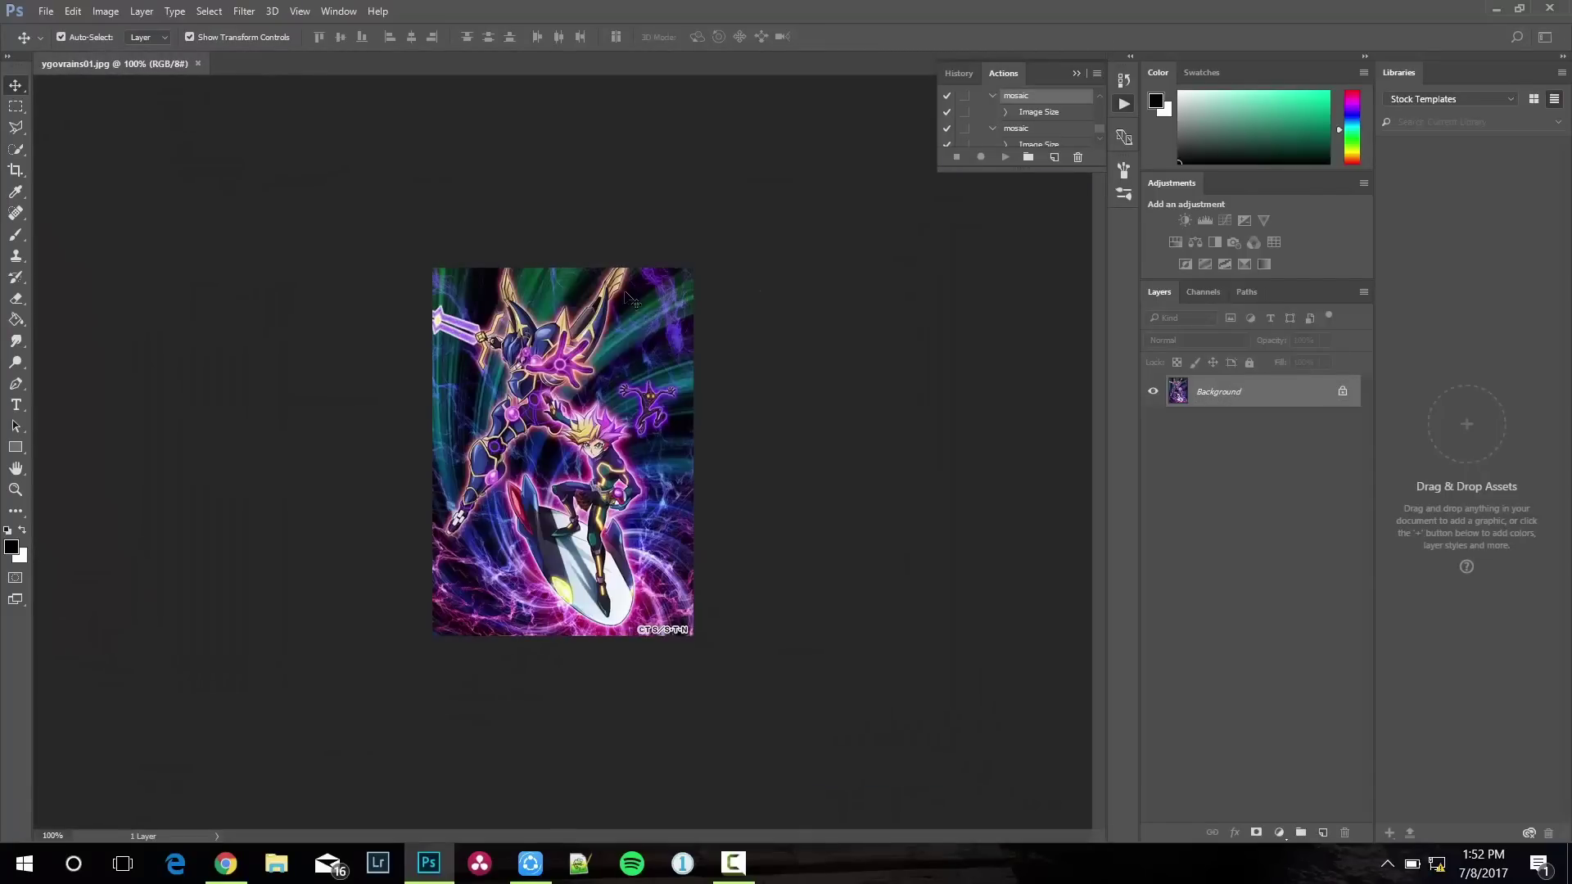
Minimize Photoshop after the batch finishes to show the desktop
click(1495, 14)
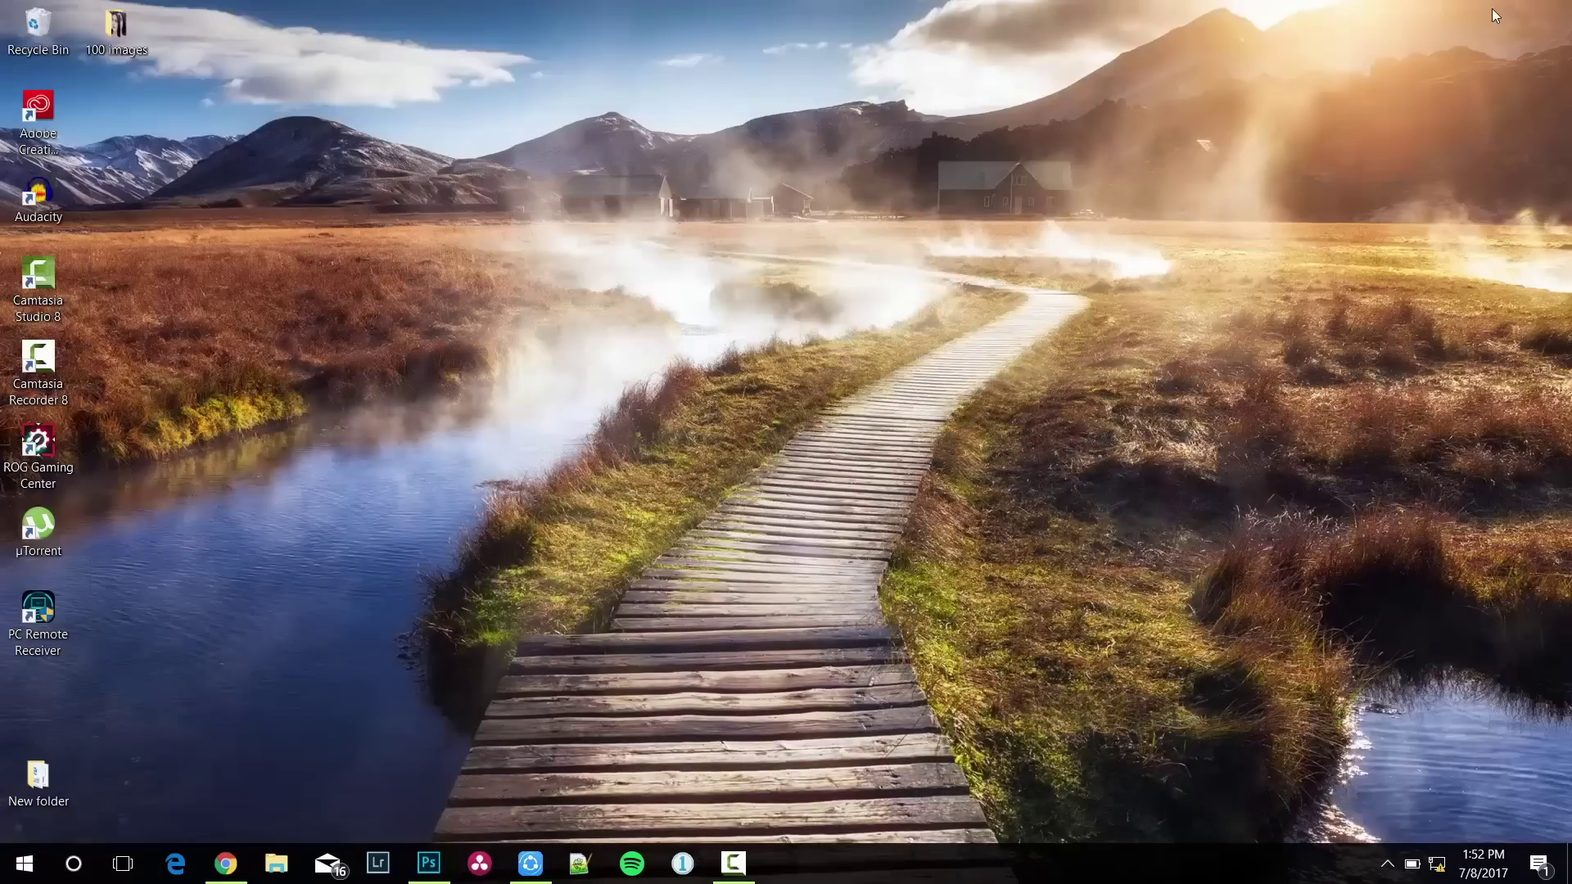
Open the JPEG output folder inside 100 images and flip through a few processed images
double_click(127, 51)
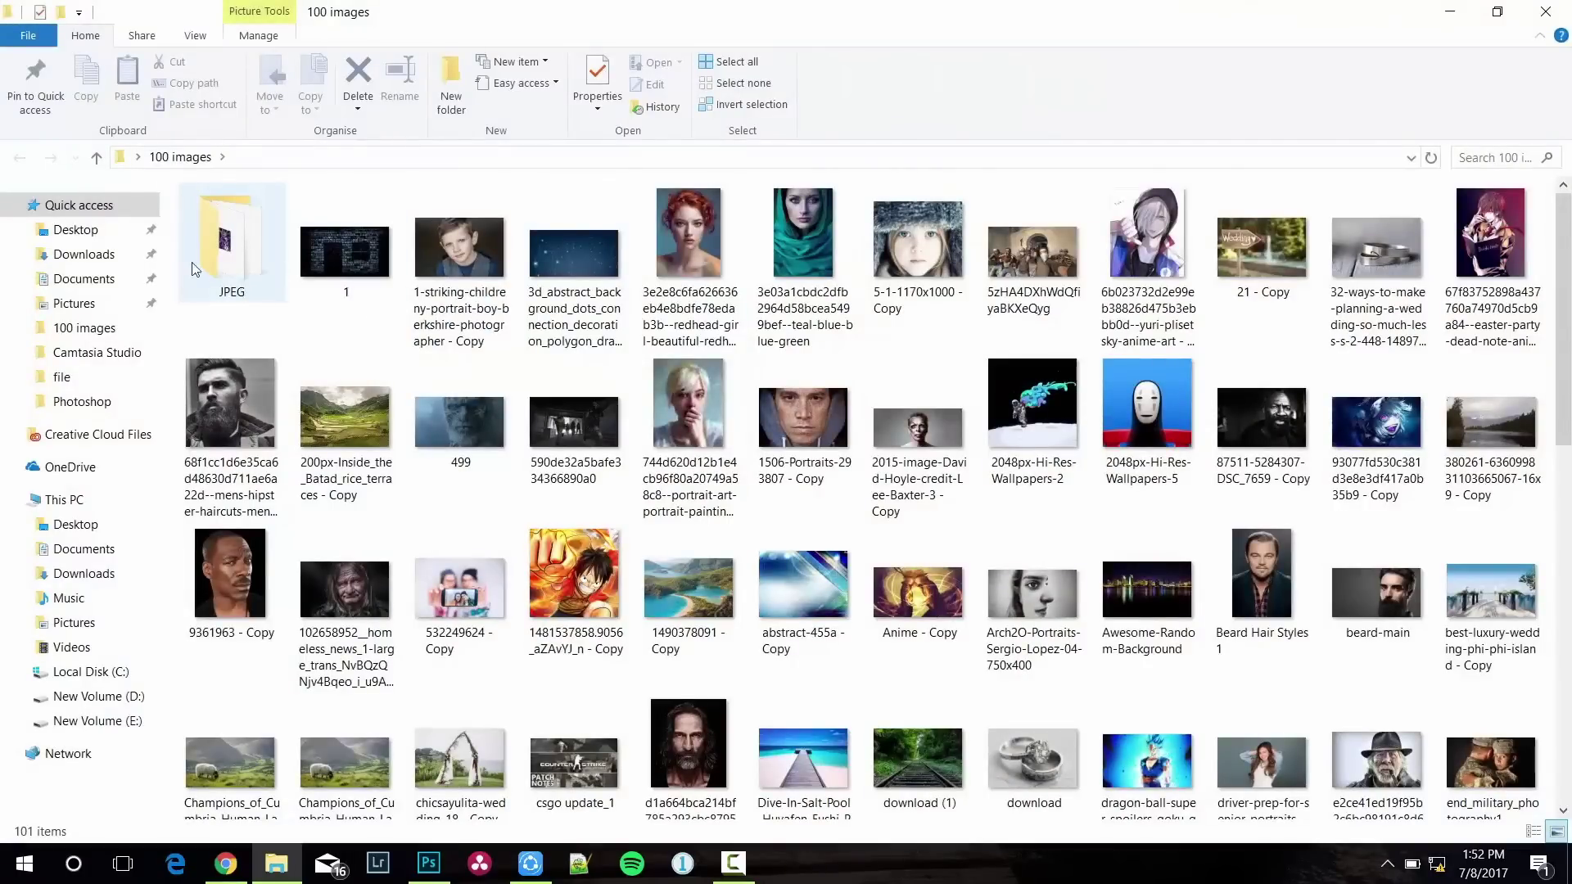
double_click(228, 262)
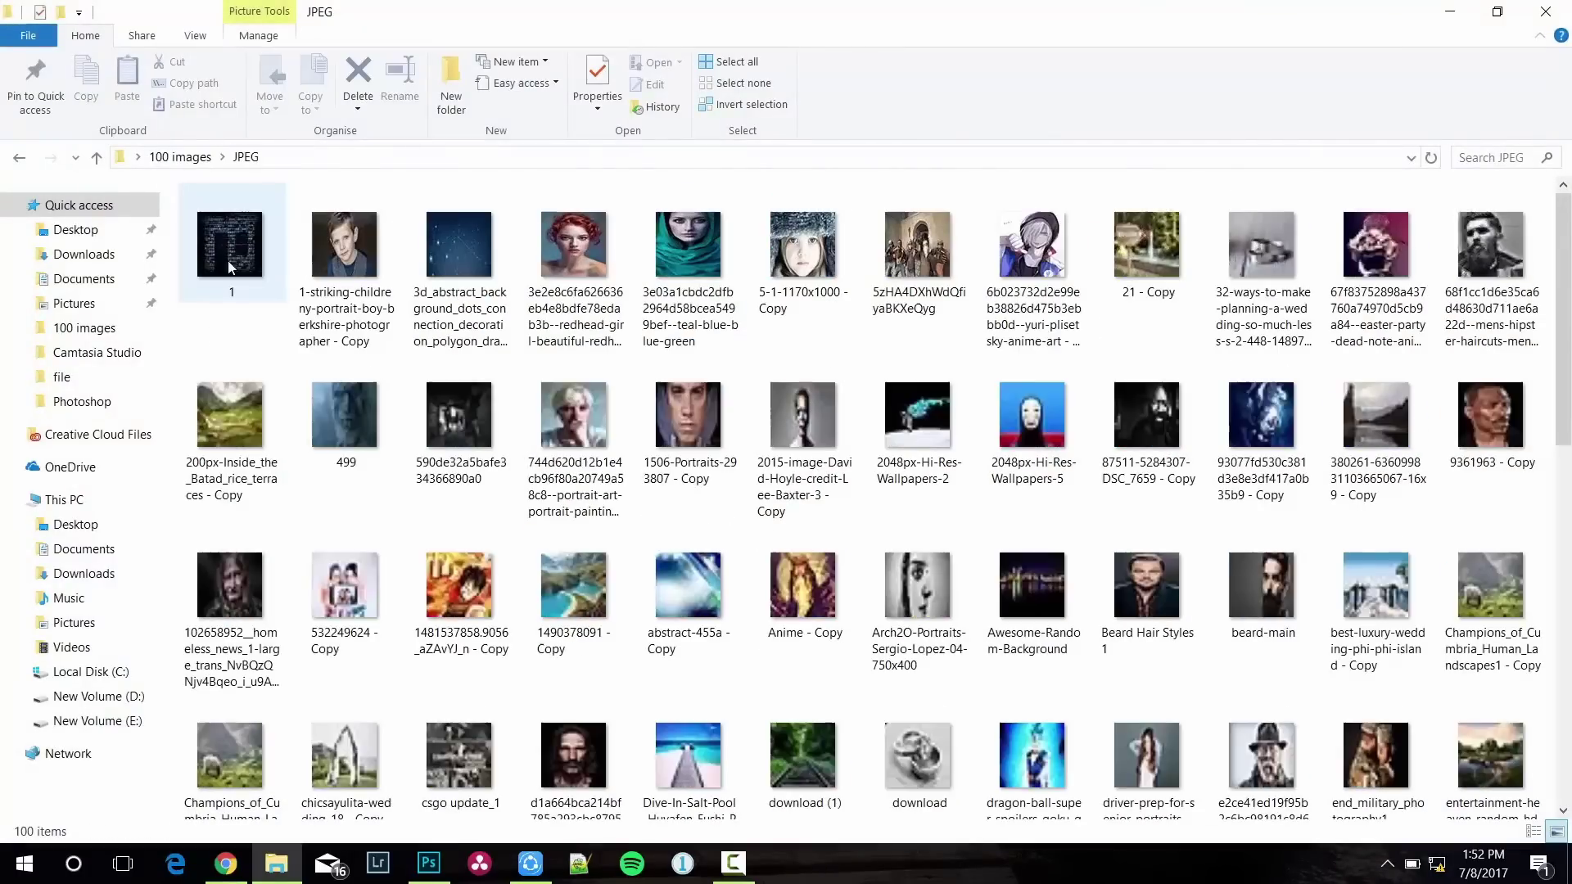
double_click(232, 246)
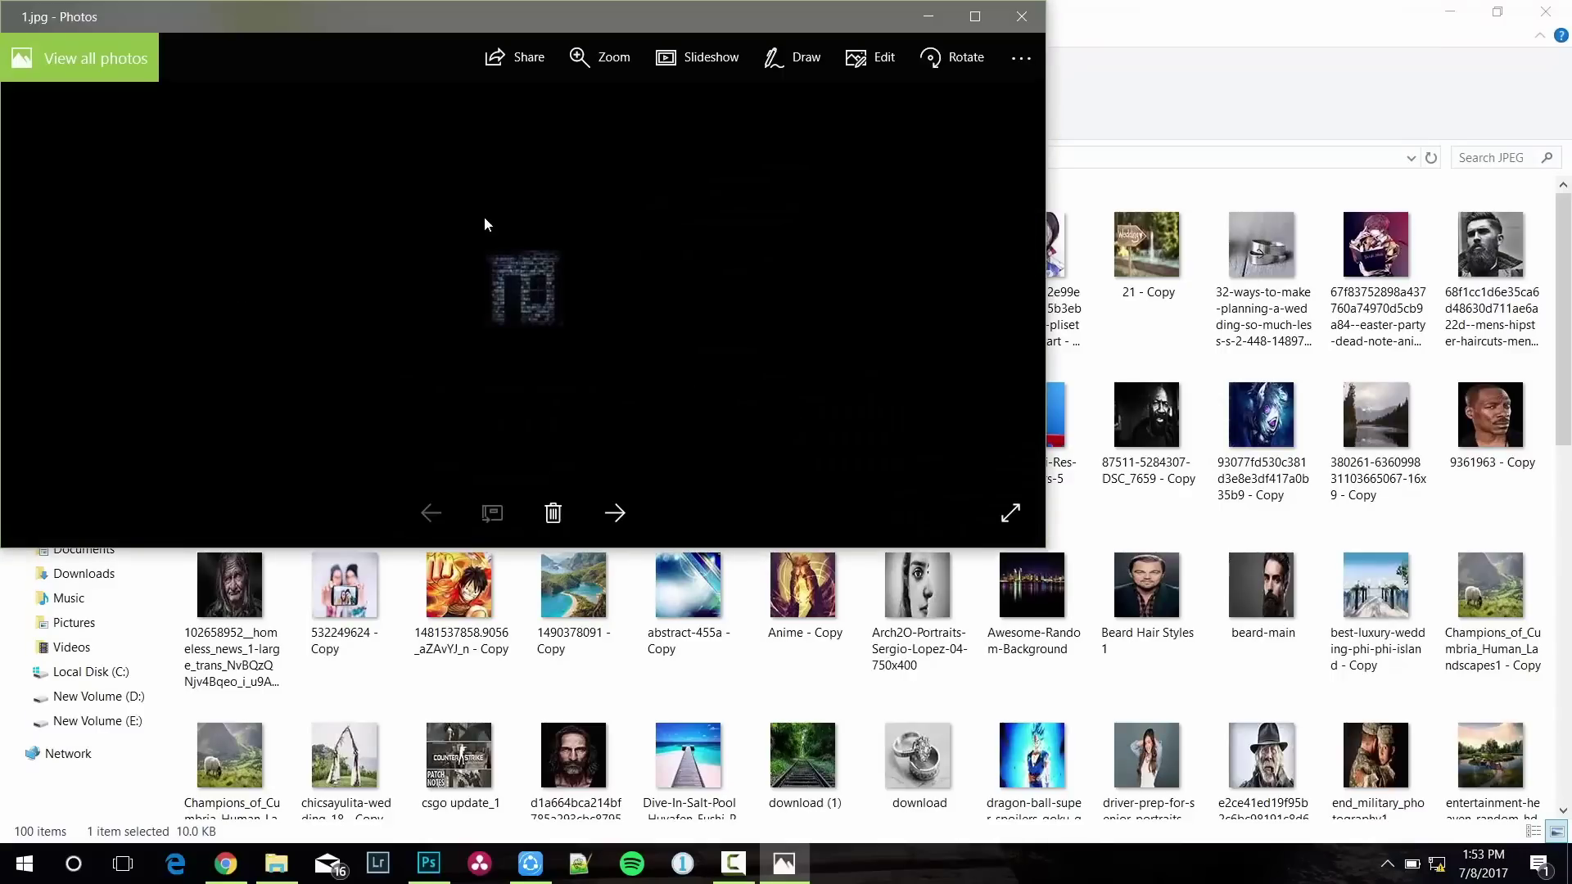
key(Right)
key(Right)
key(Right)
key(Right)
key(Right)
key(Right)
key(Right)
key(Right)
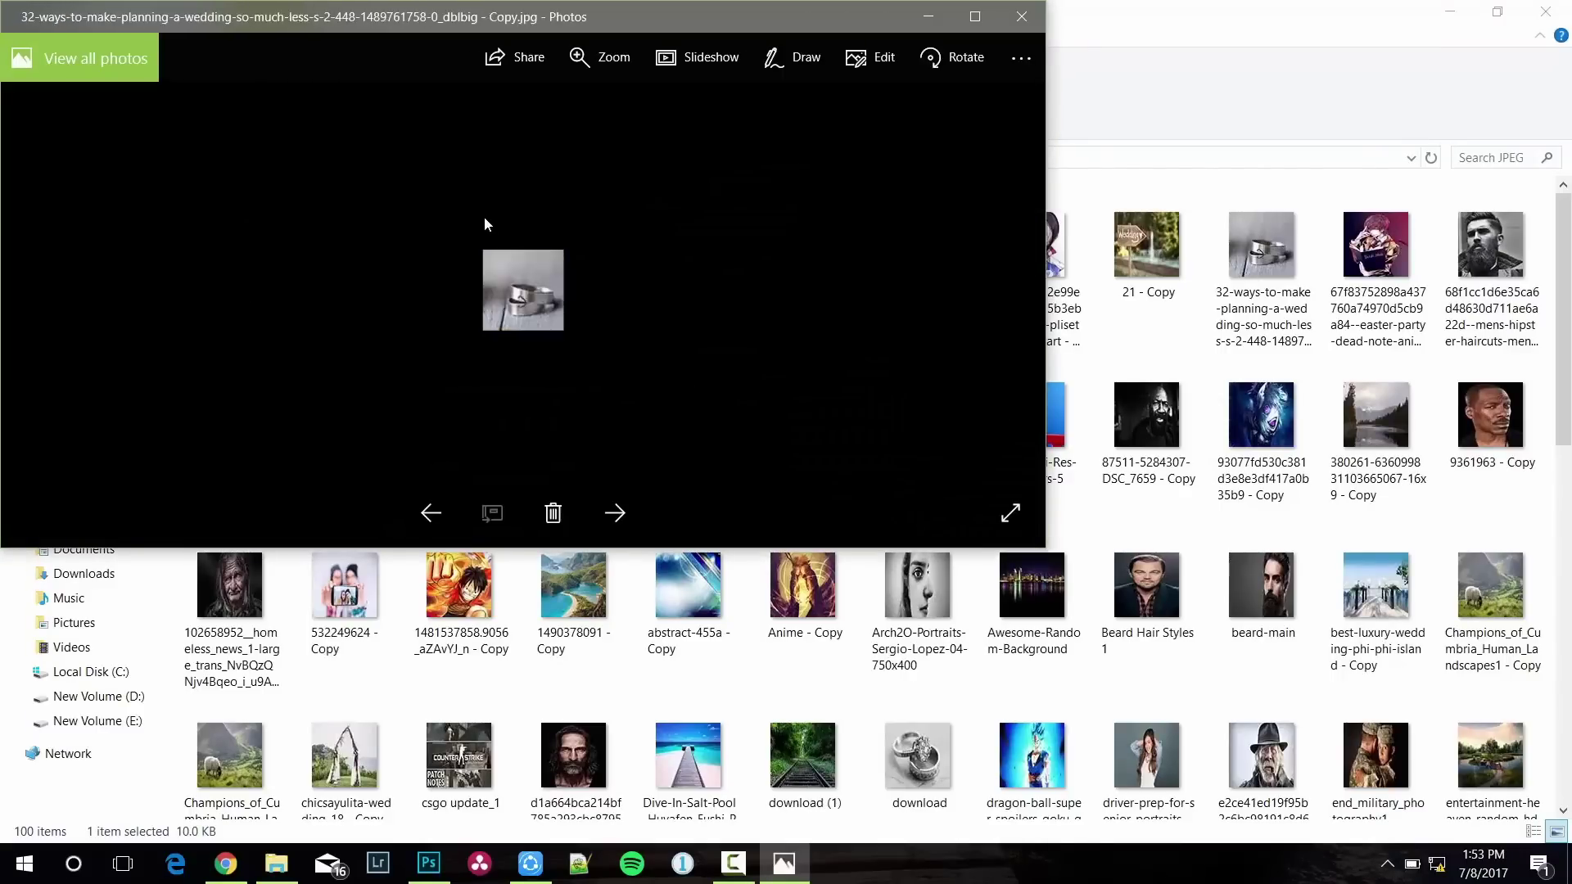
key(Right)
key(Right)
key(Right)
key(Right)
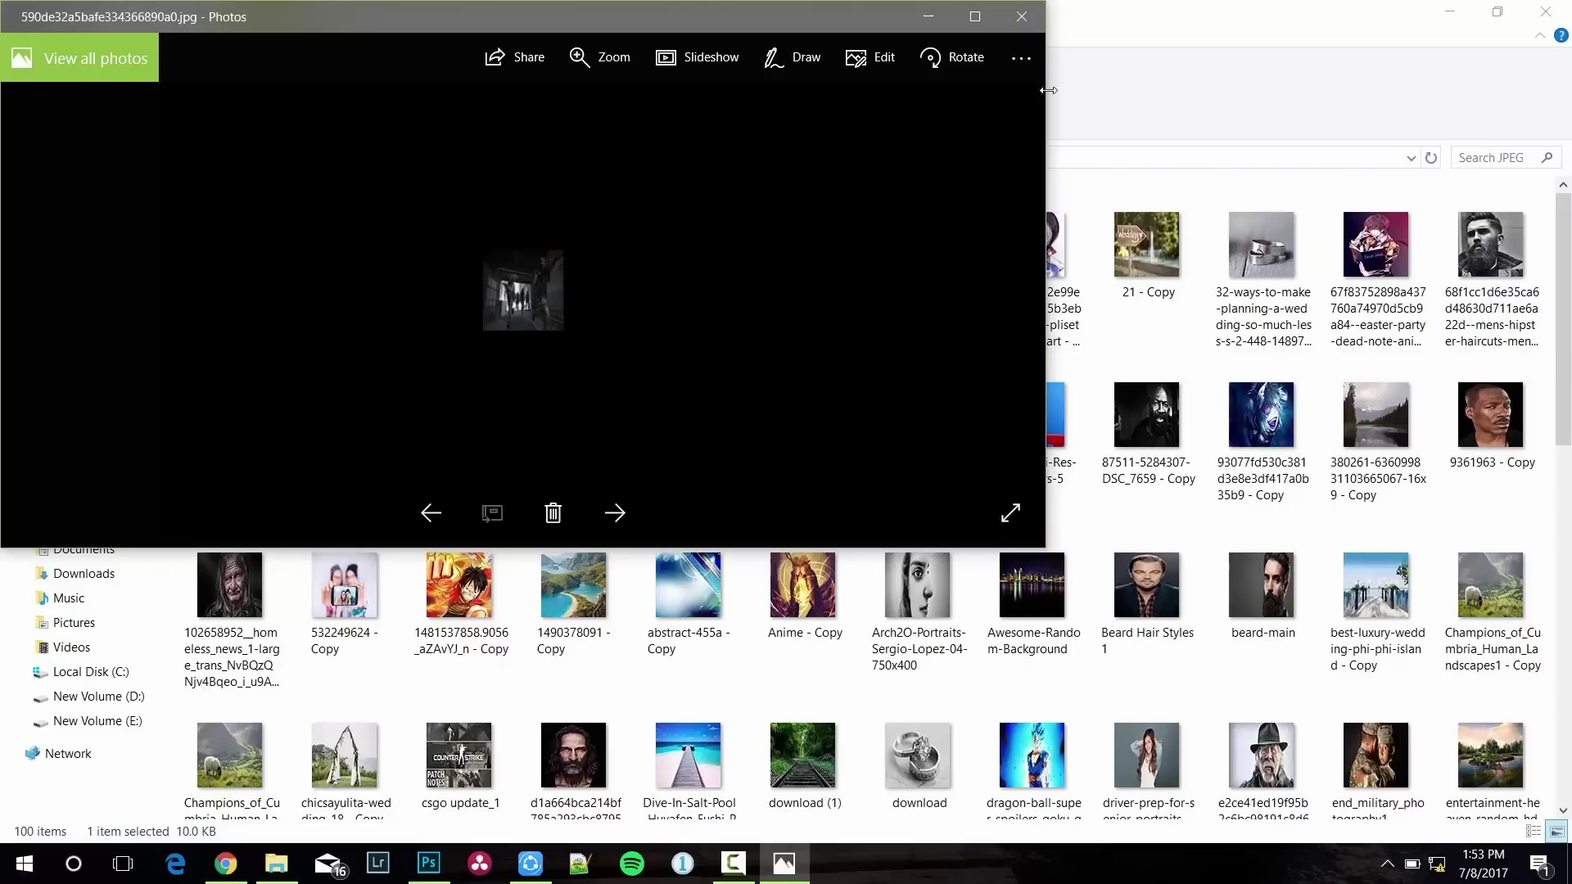
Close the photo viewer and folder window, then return to Photoshop
click(1020, 16)
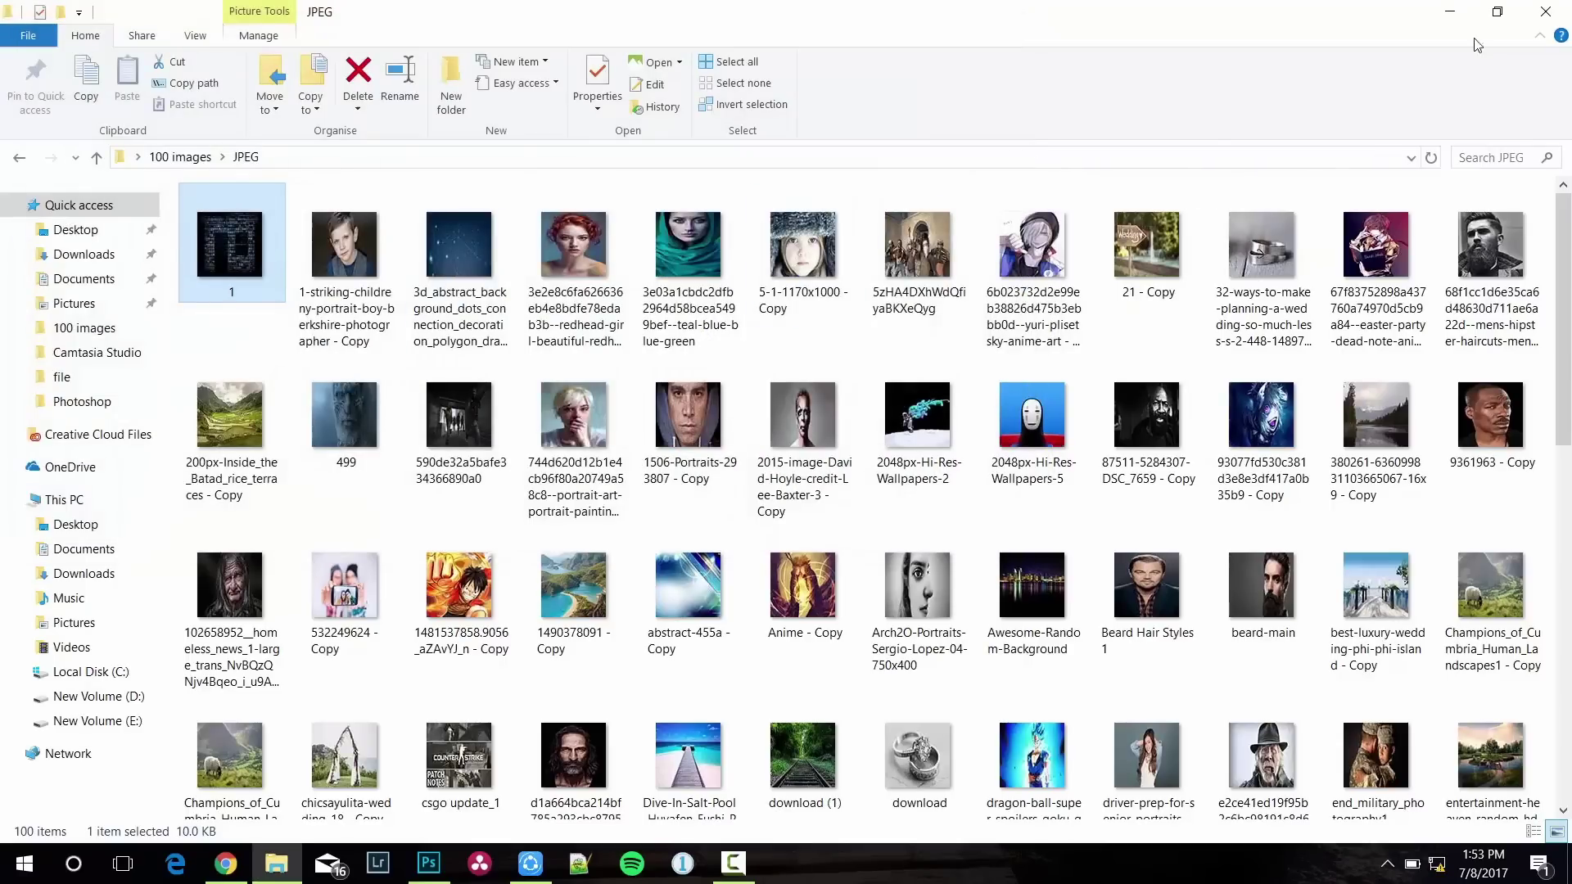
click(1546, 12)
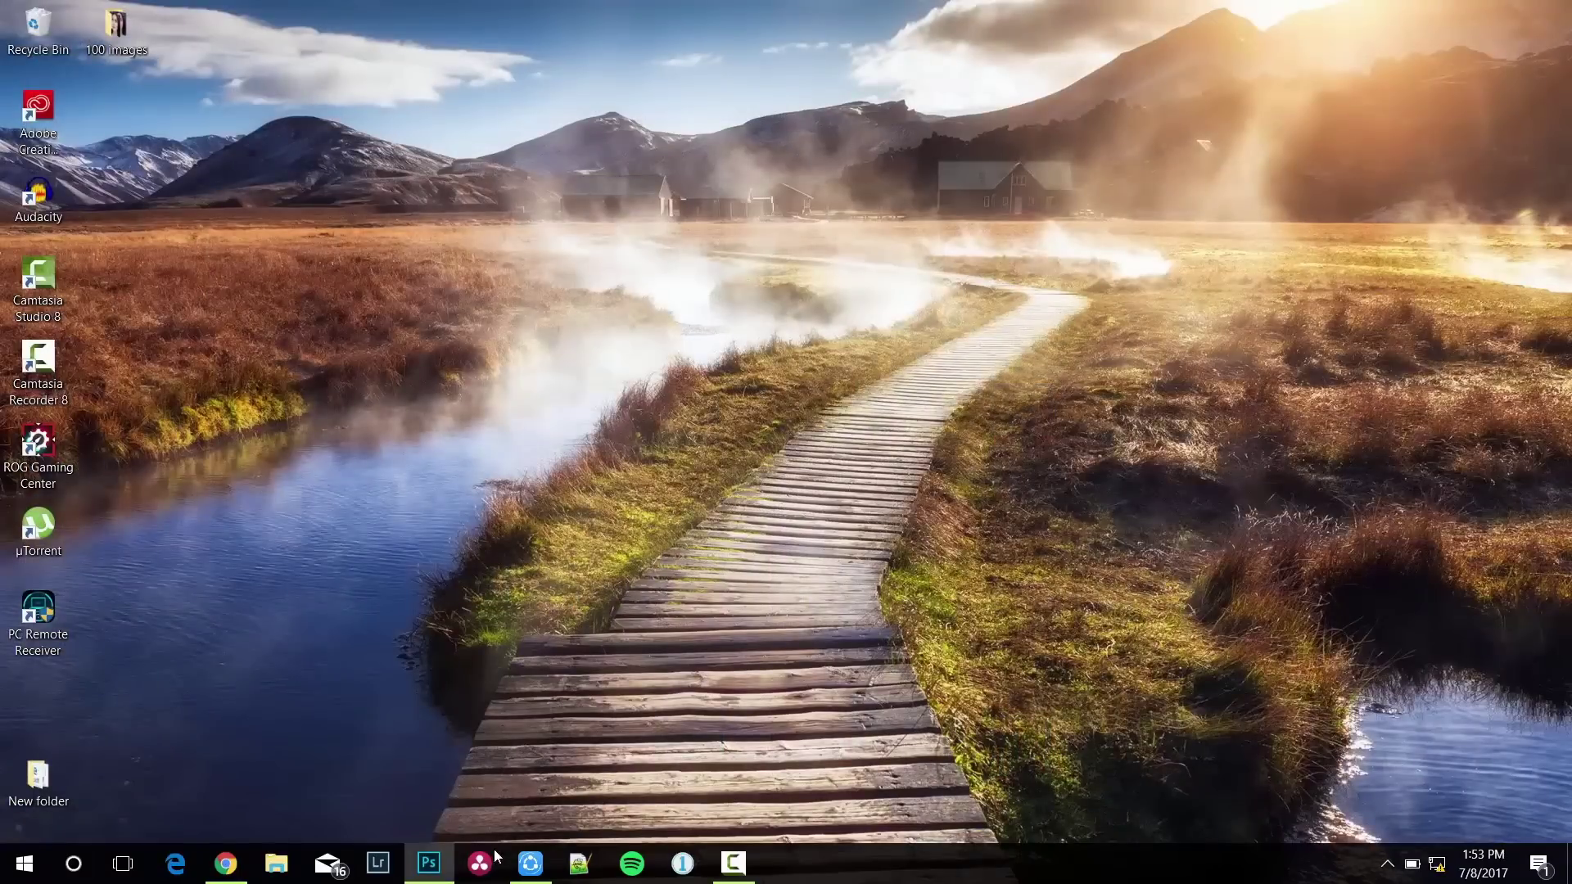
click(427, 864)
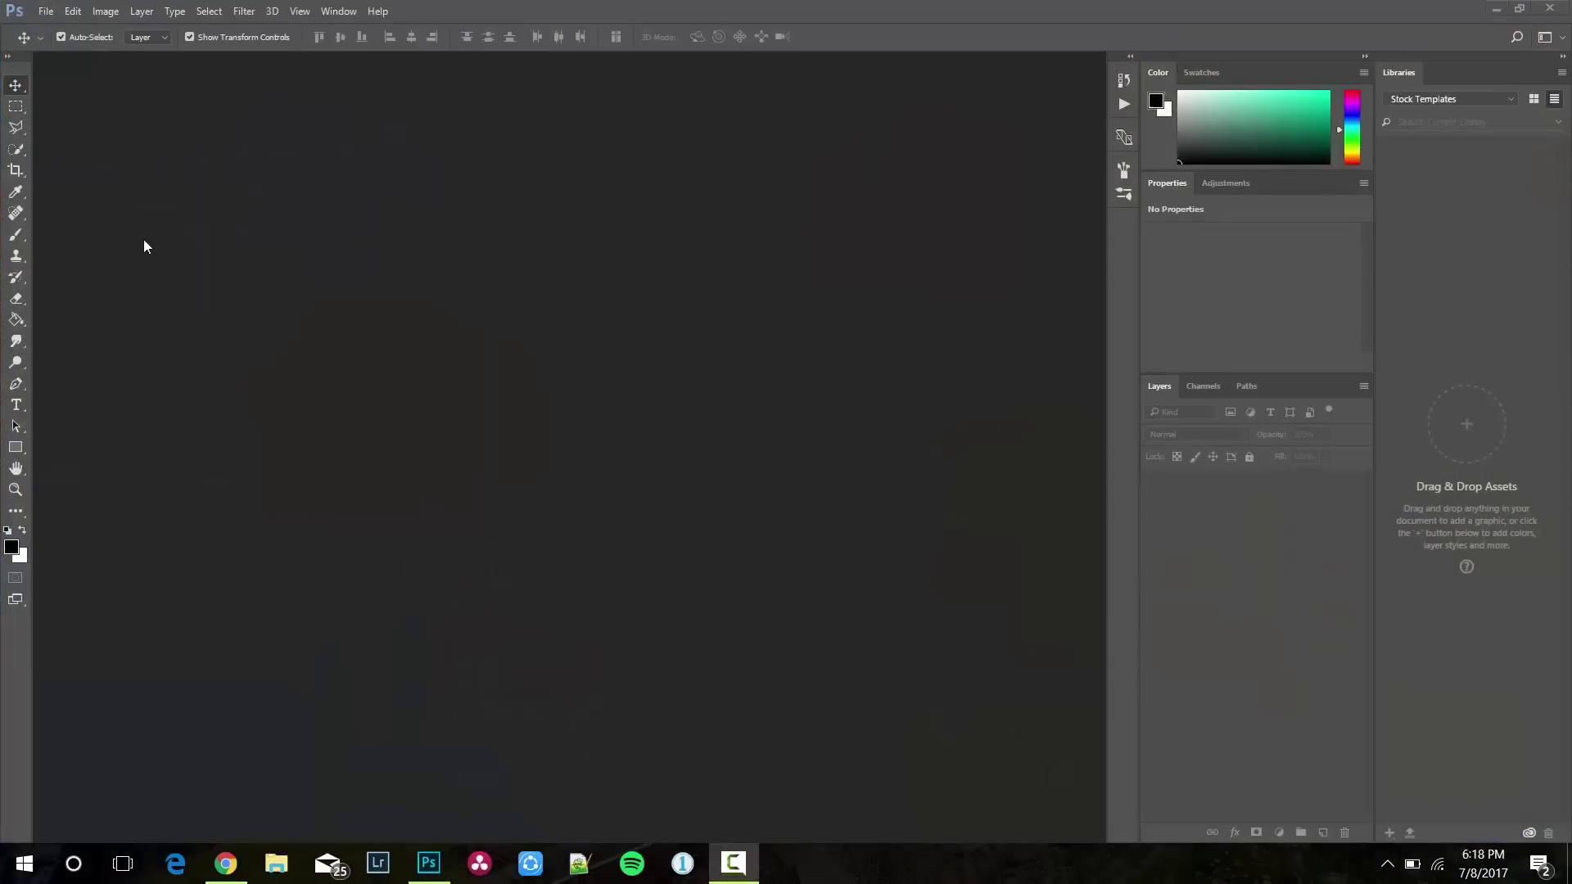
Start Contact Sheet II using the JPEG folder as the image source
click(46, 12)
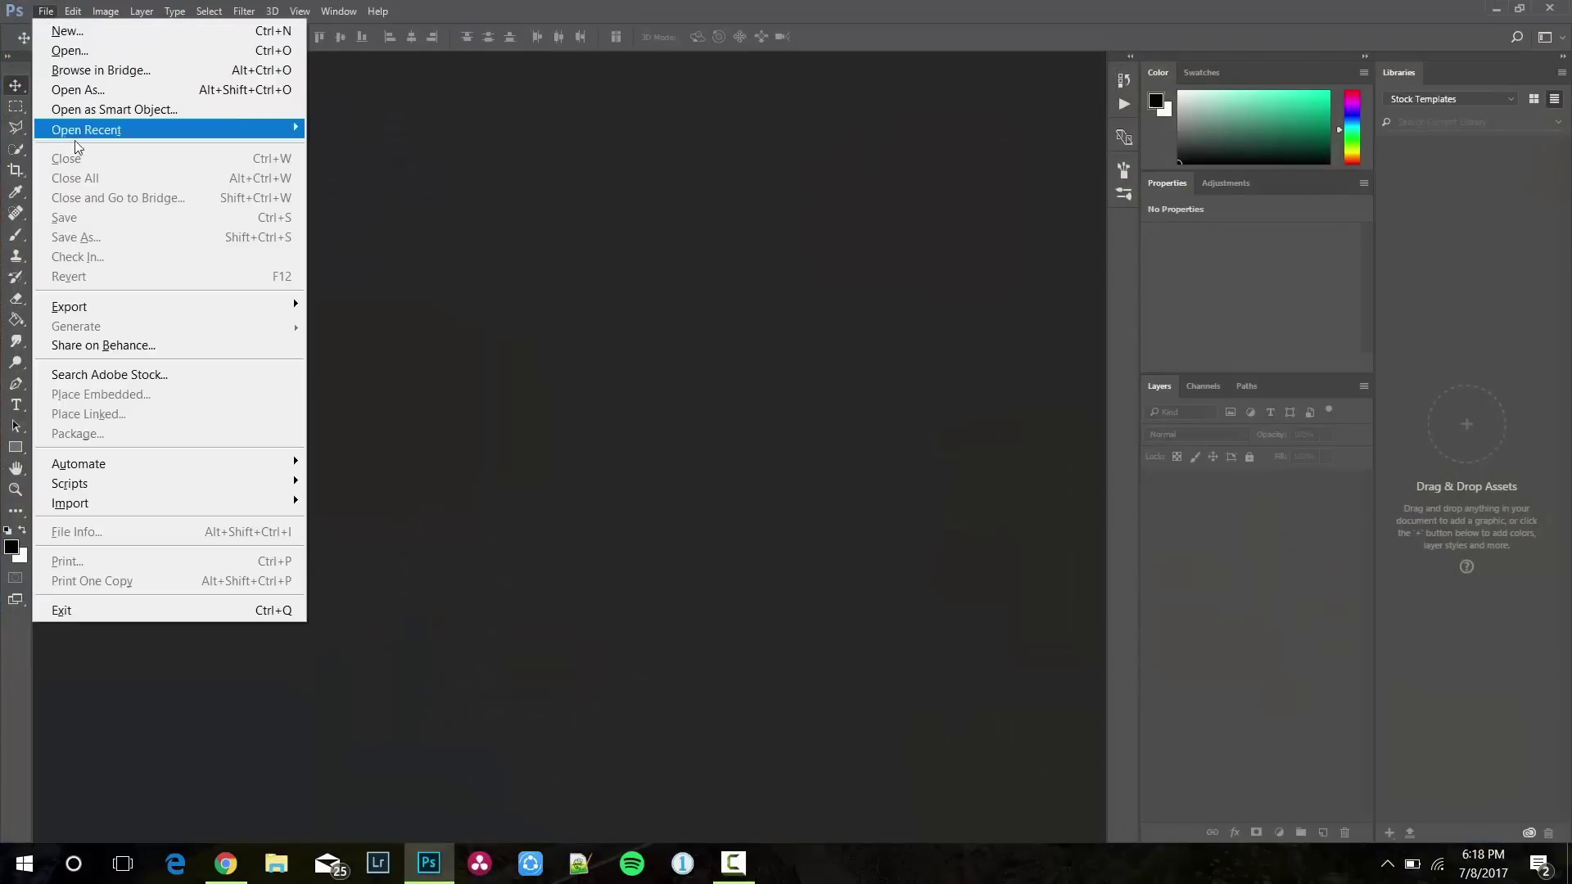
mouse_move(148, 464)
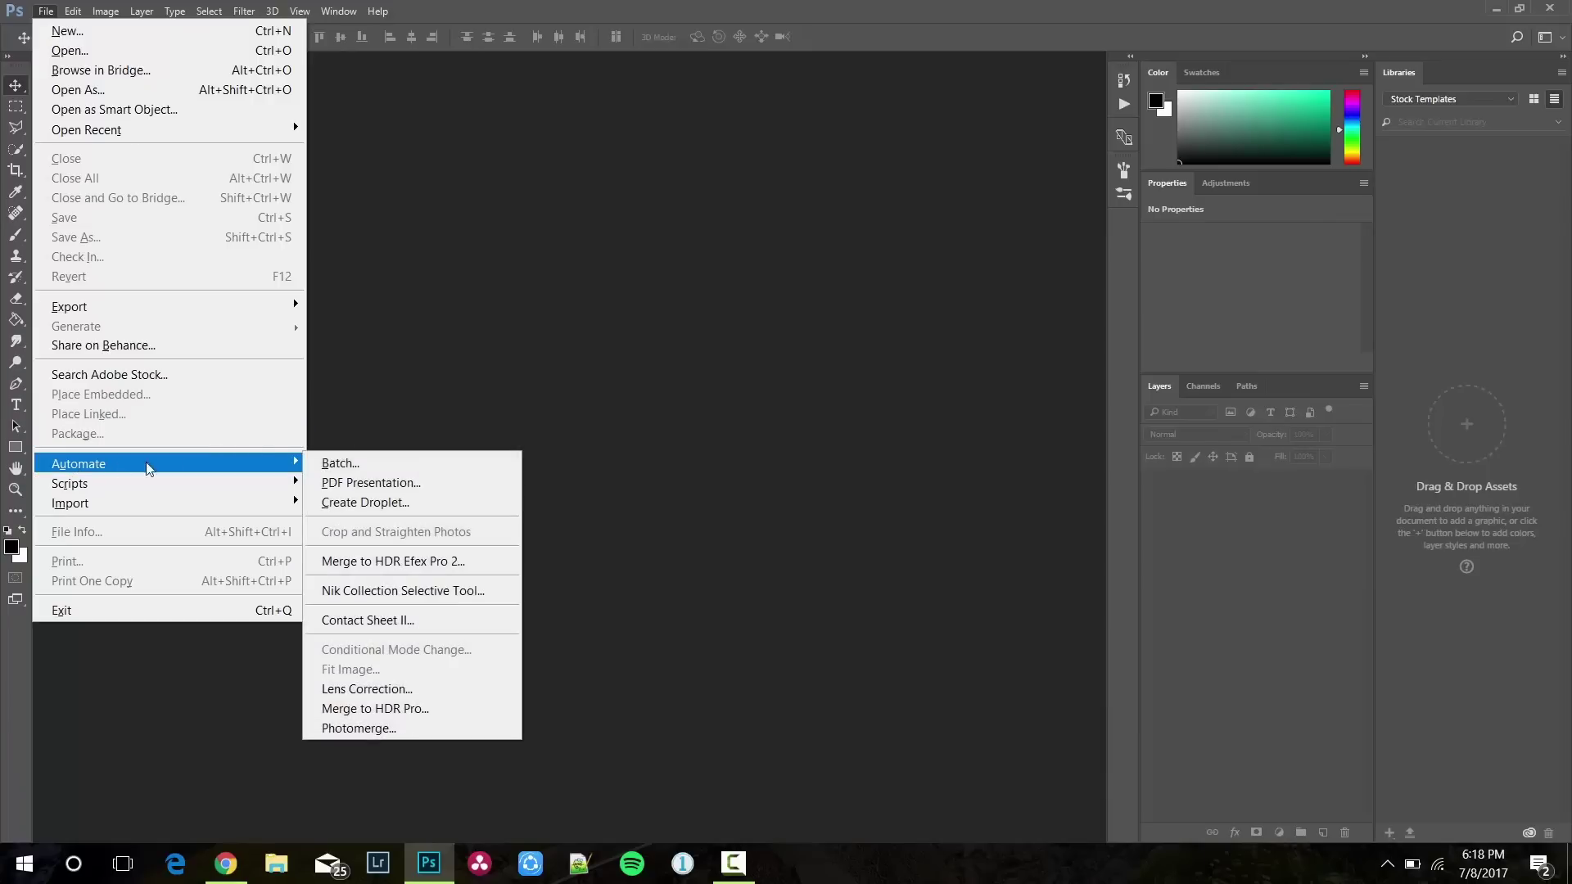
click(368, 619)
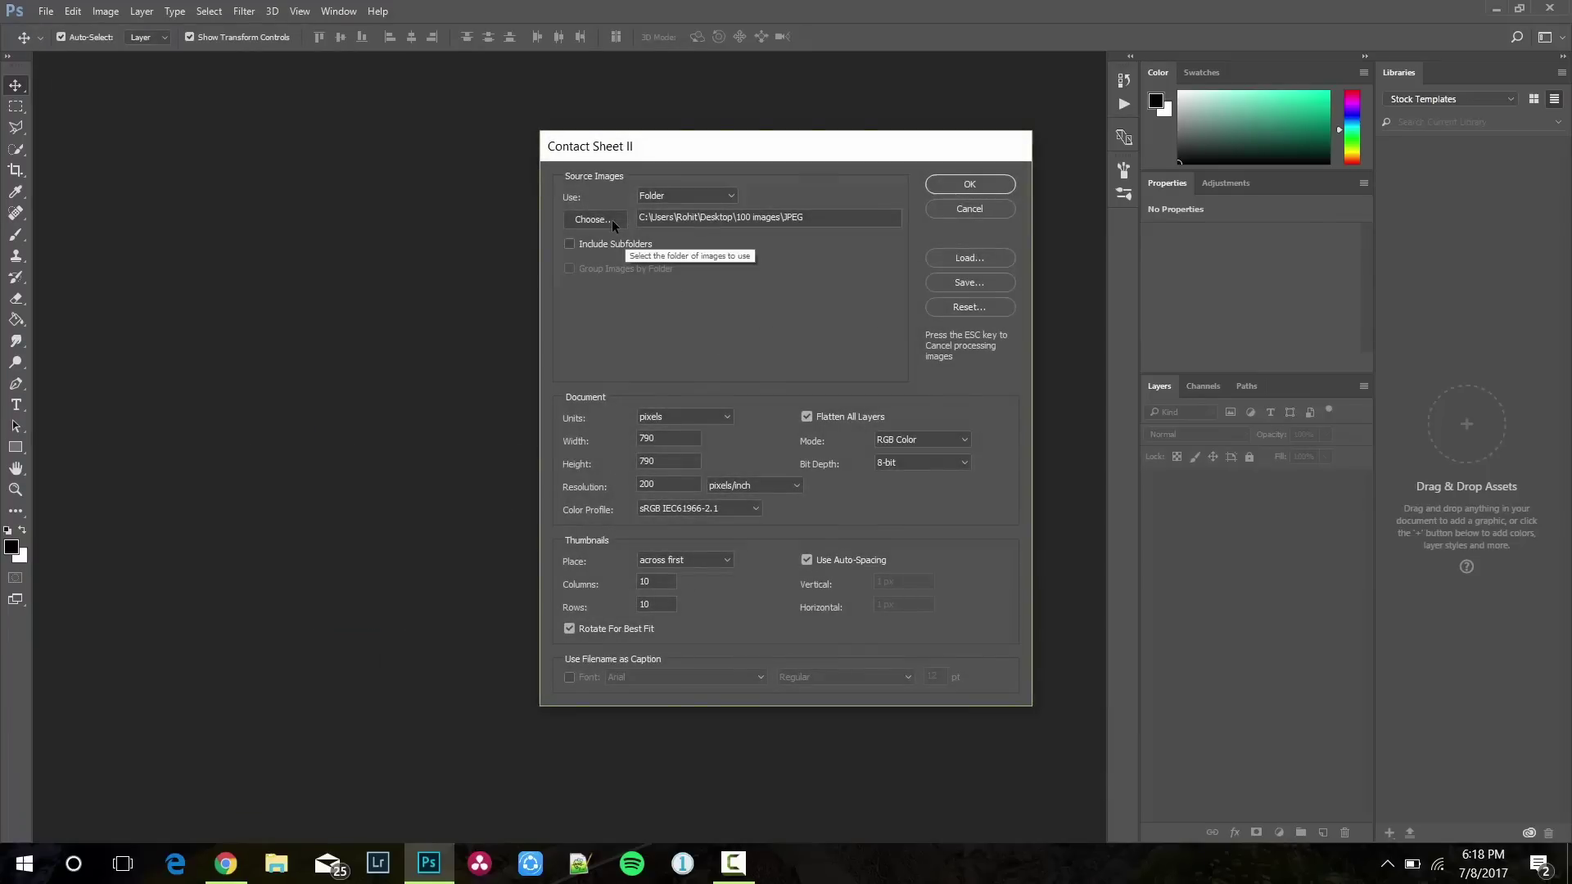
click(595, 219)
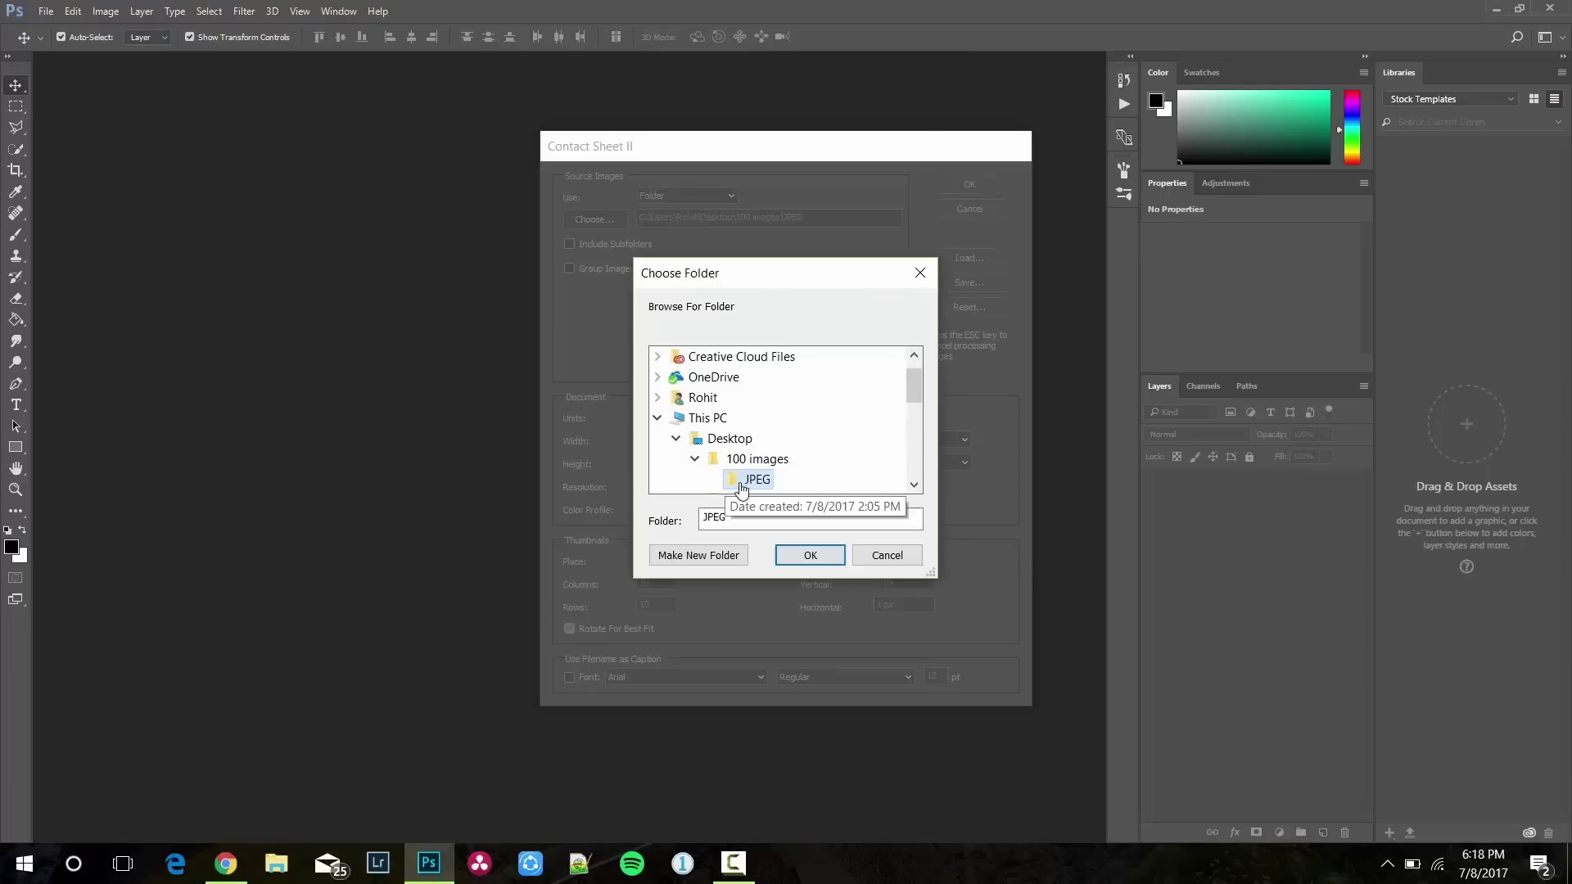
click(810, 555)
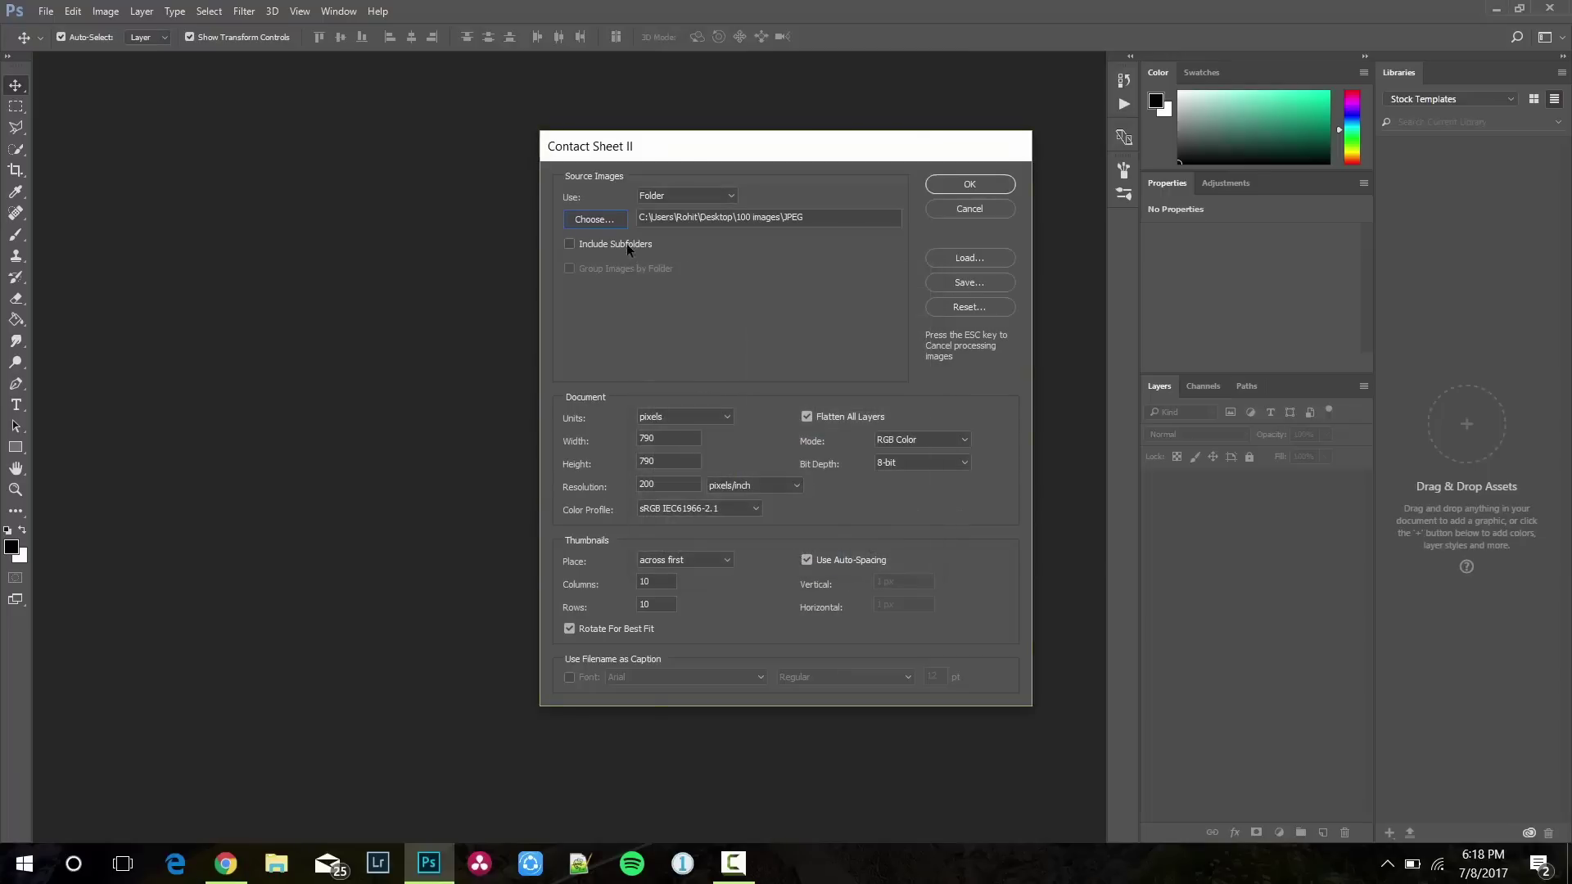
Set the sheet to 790 × 790 px with 10 columns and 10 rows and generate it
double_click(646, 440)
click(666, 462)
click(970, 184)
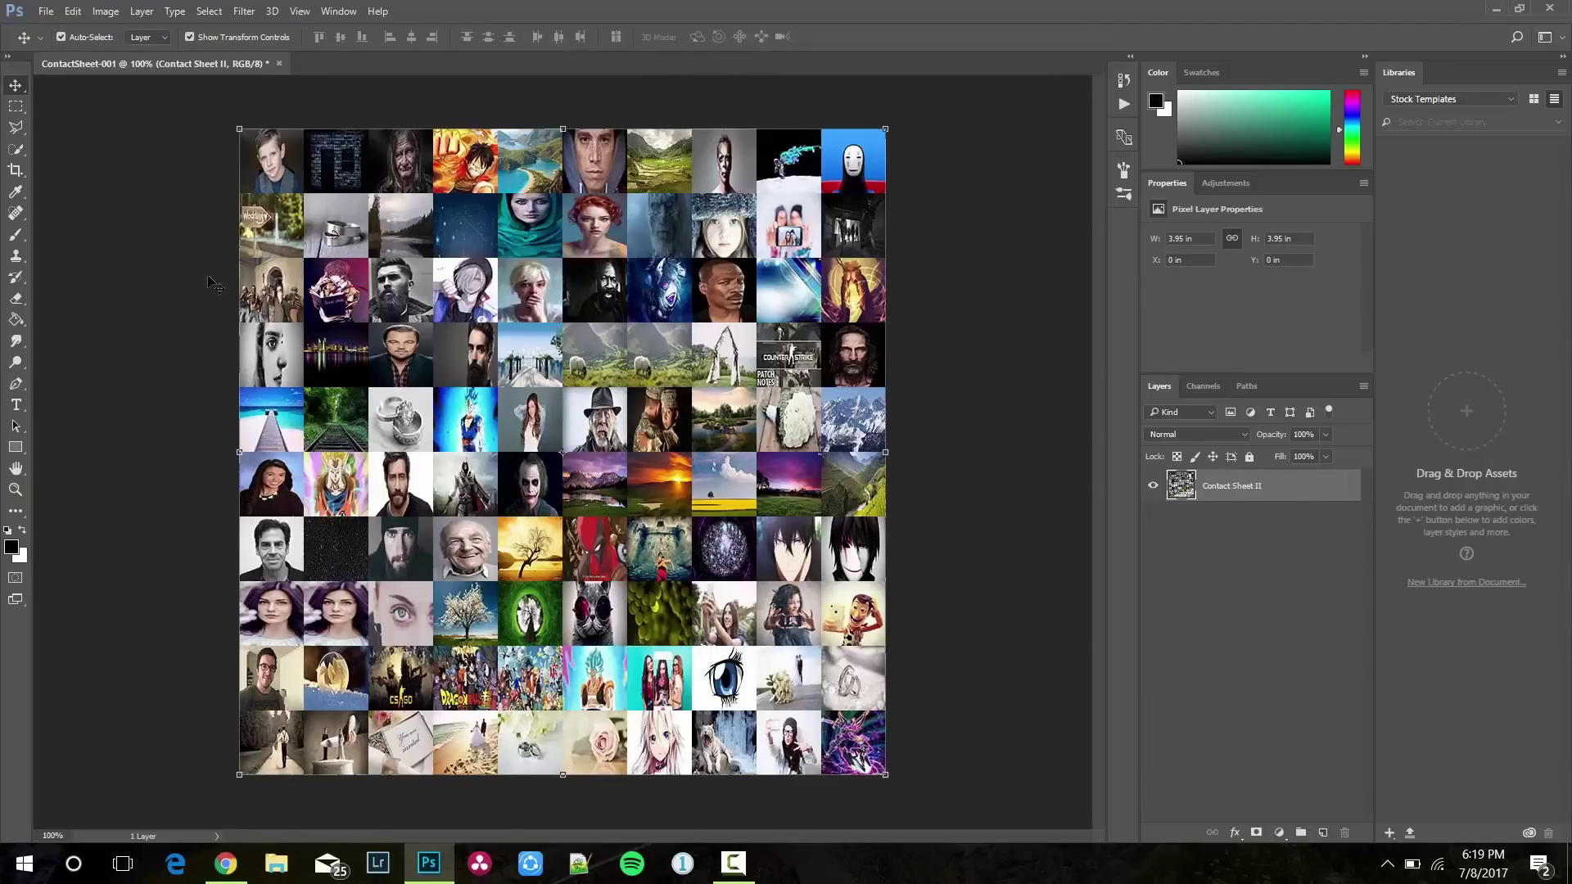
Select the whole contact sheet canvas and define it as a pattern named mosaic
click(209, 12)
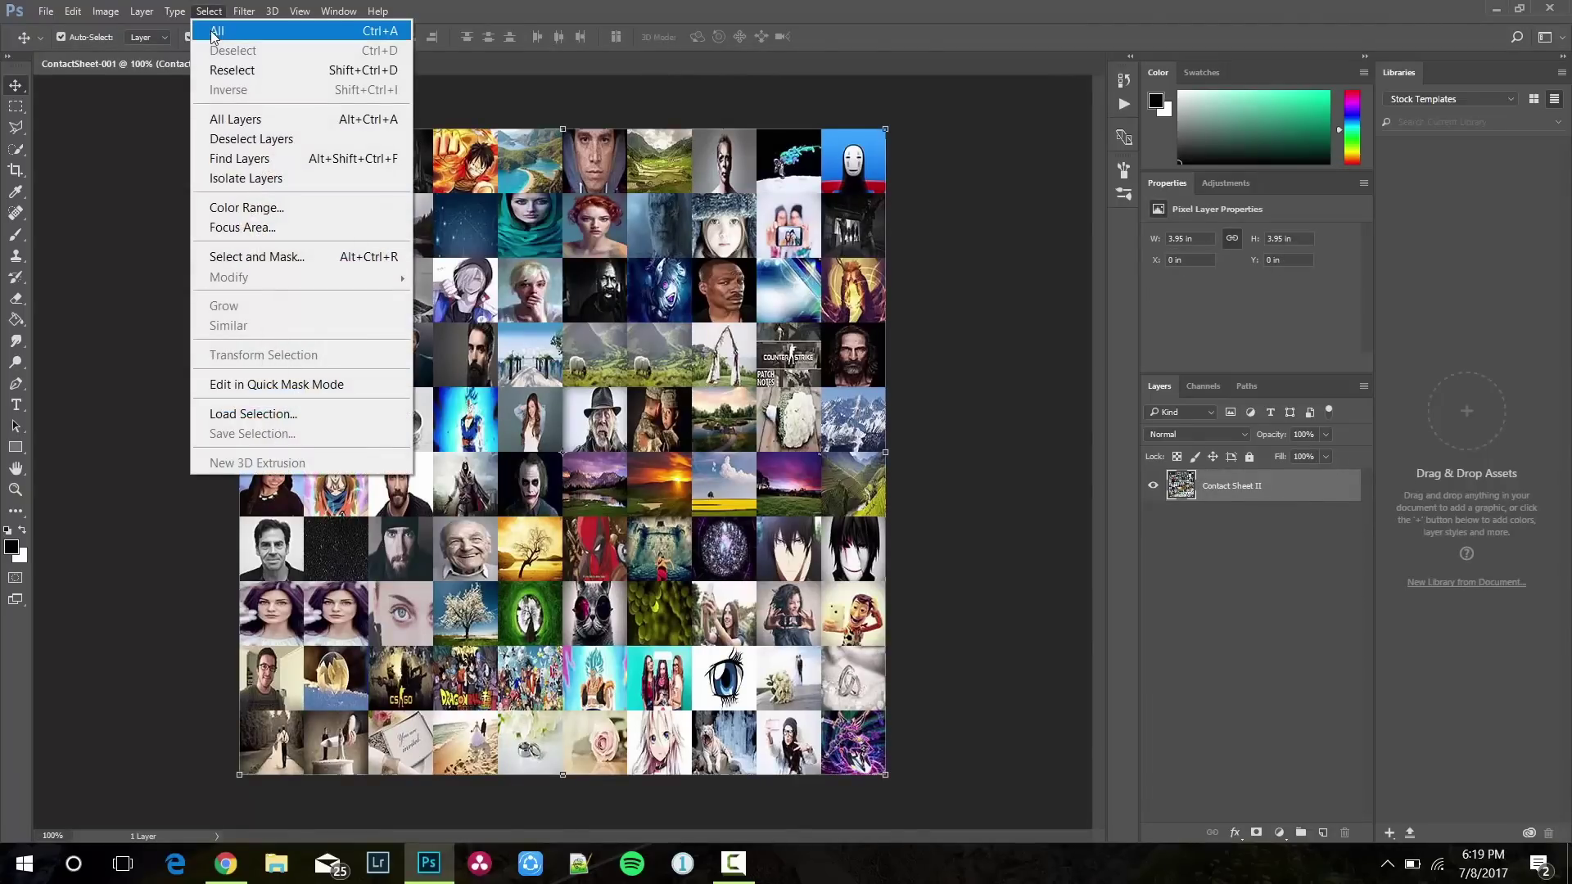
click(217, 32)
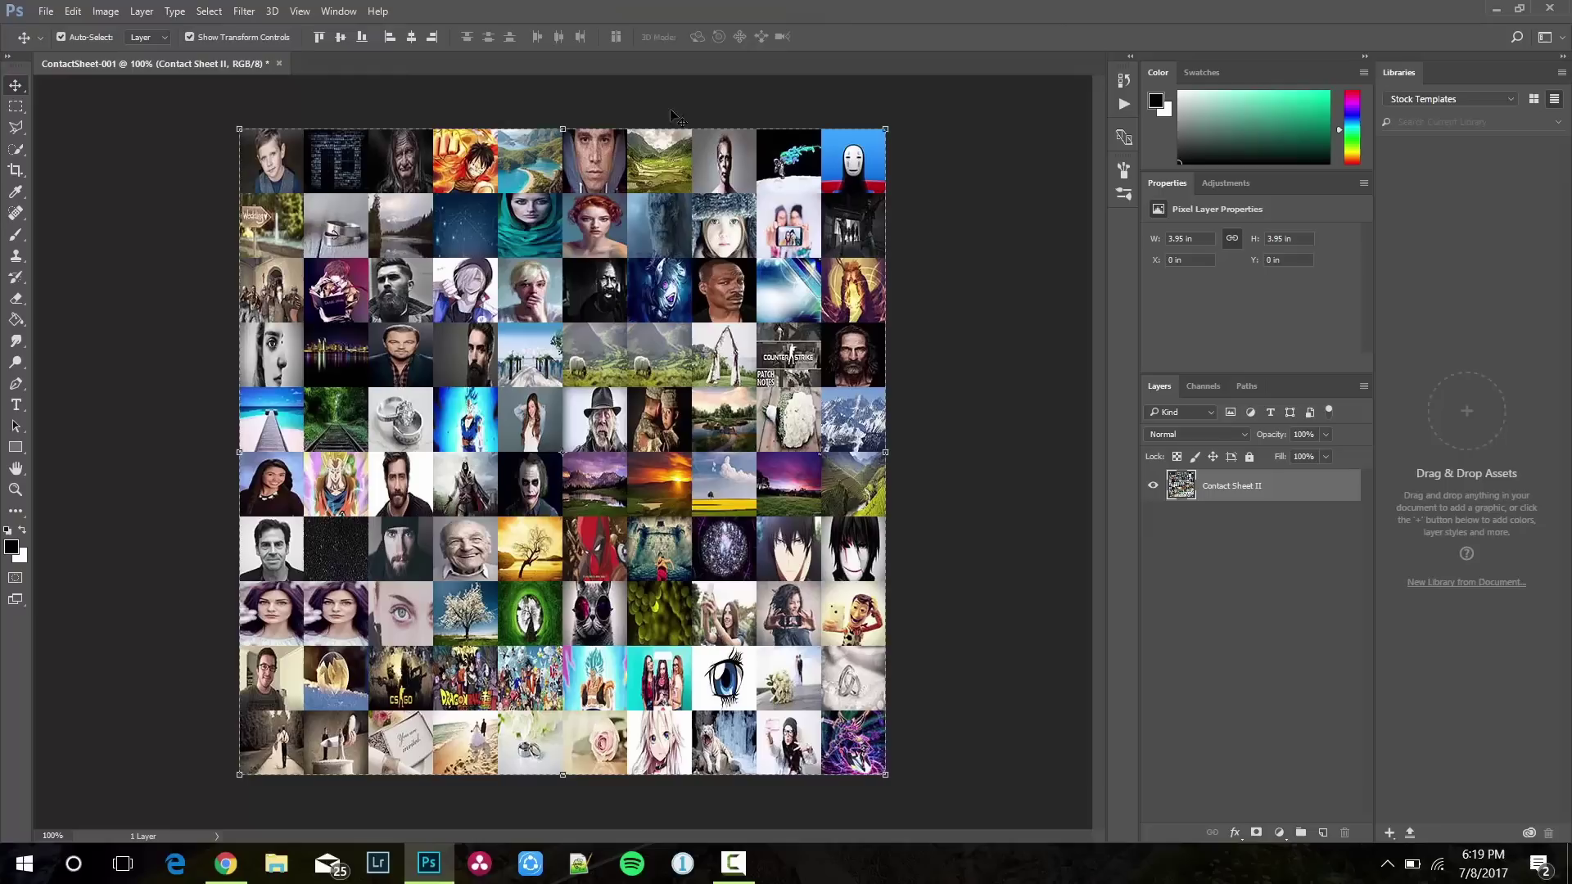
click(74, 11)
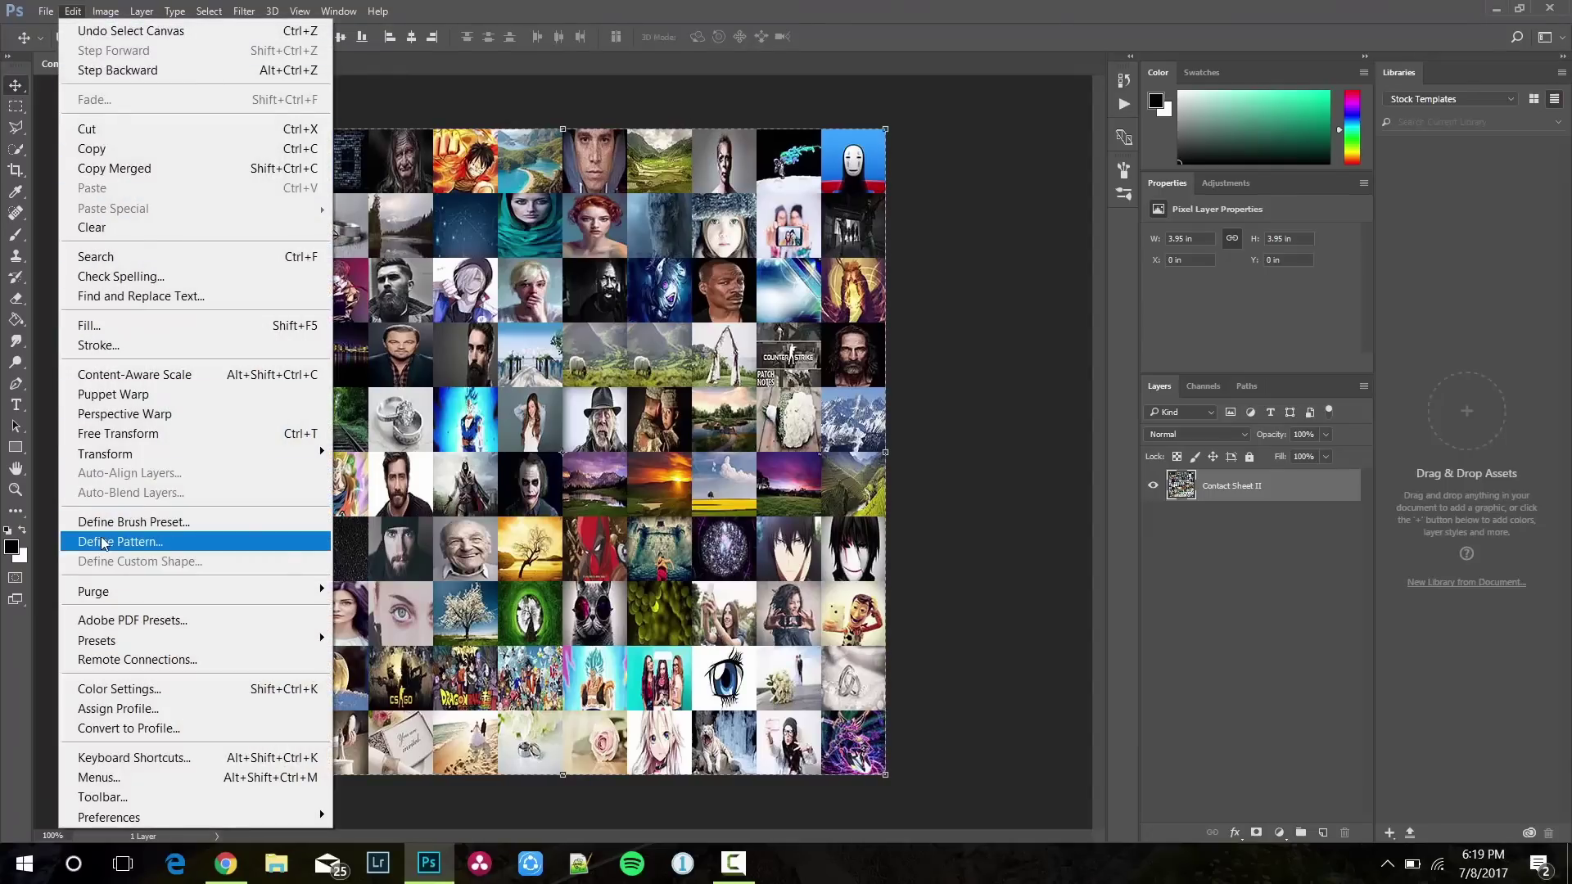
click(119, 542)
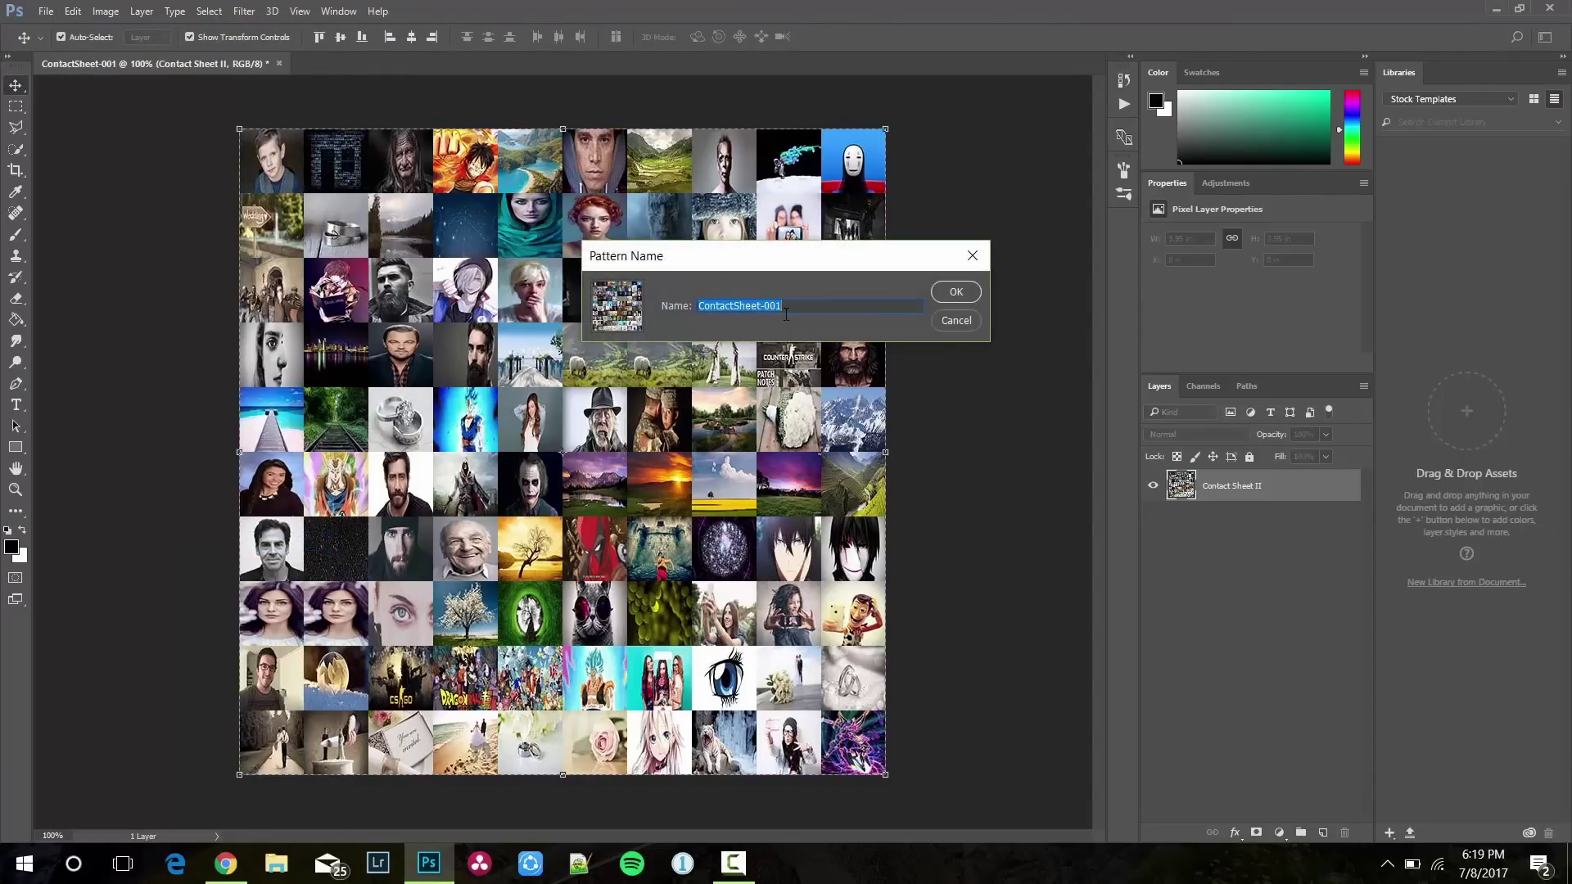
text(mosaic)
click(957, 295)
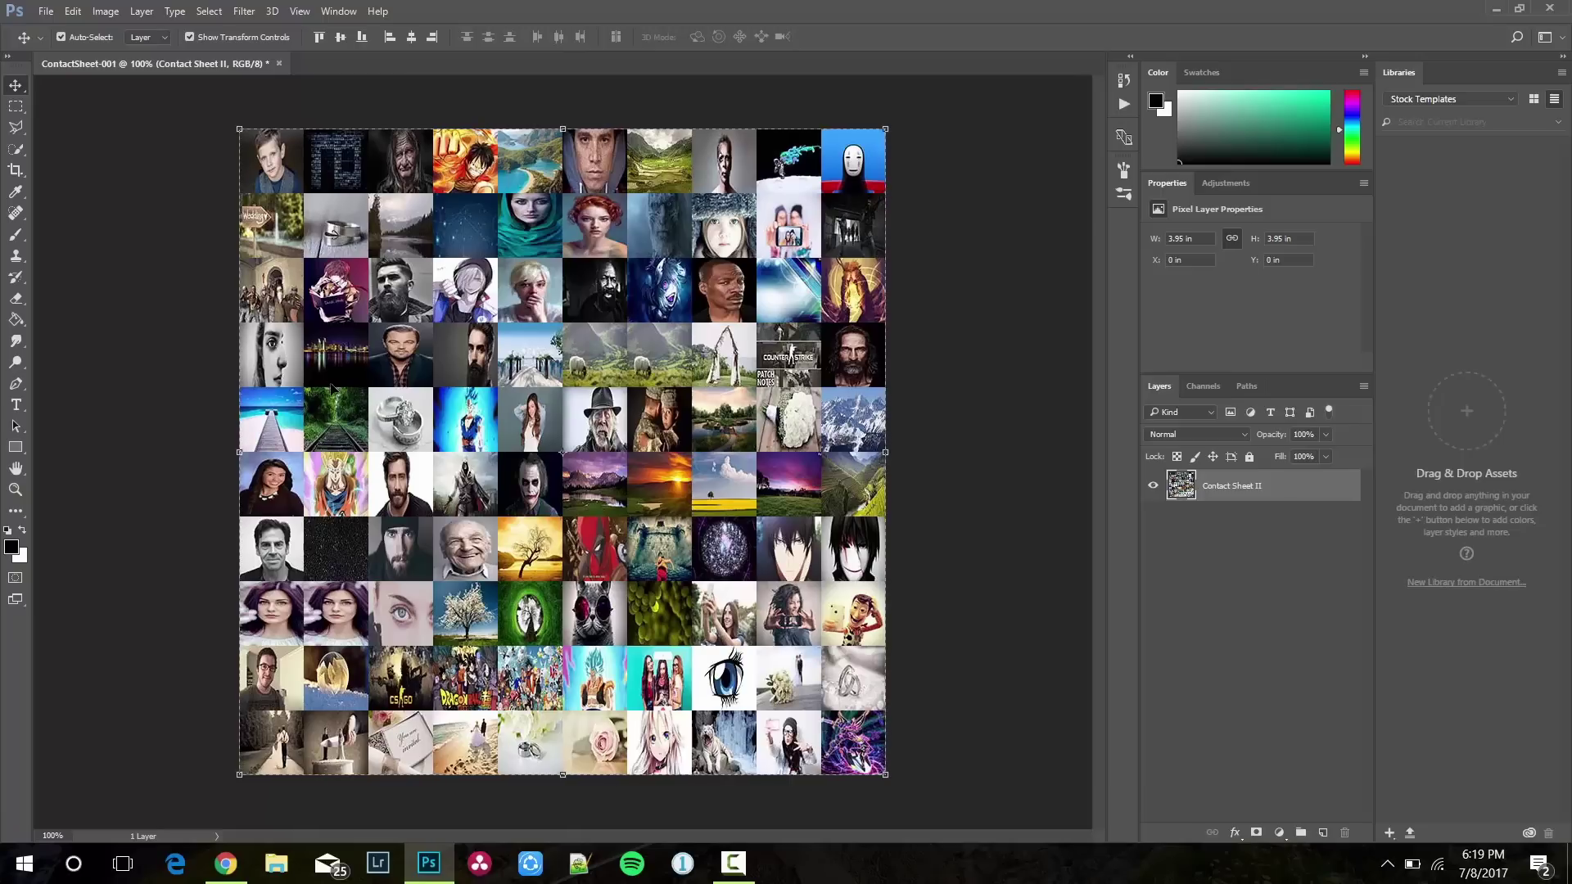
Close the contact sheet without saving and open the eye photo pexels-photo-390116
click(281, 63)
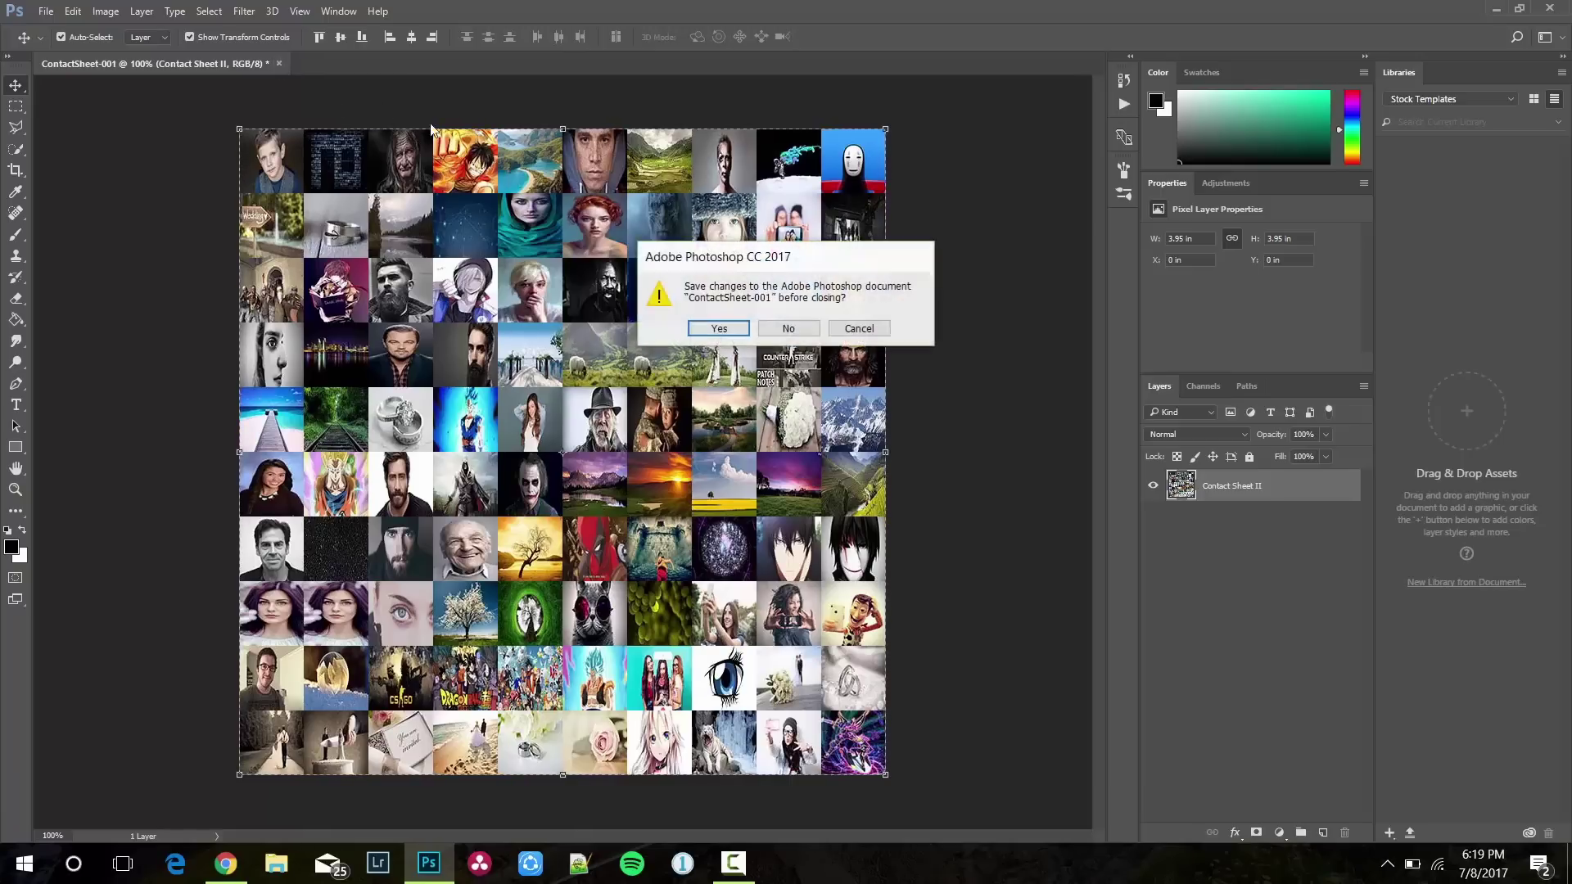
click(788, 327)
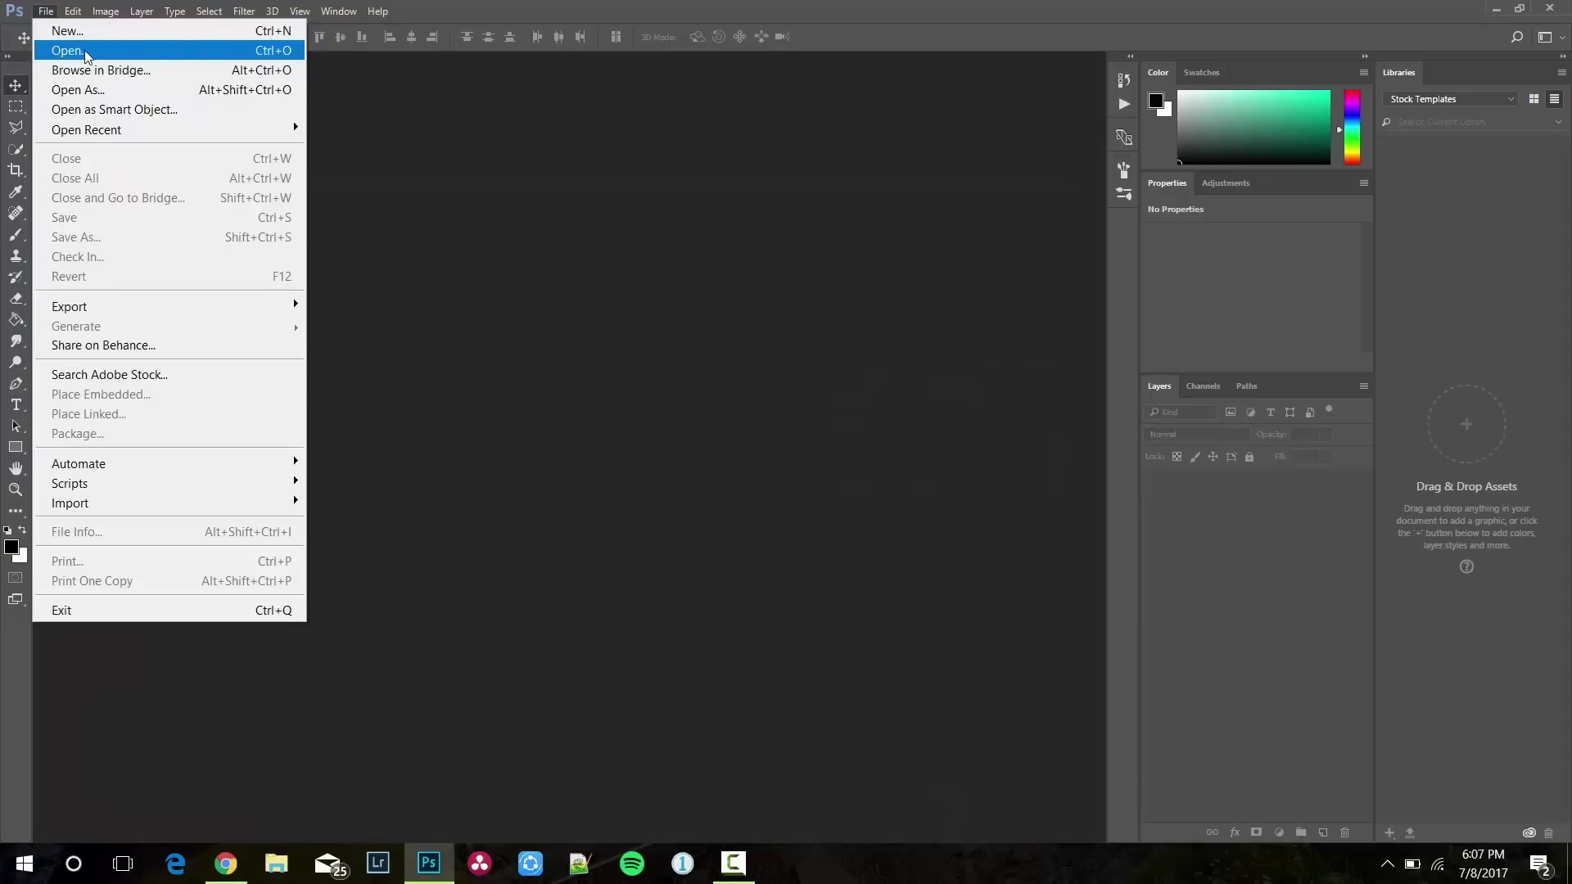
click(67, 50)
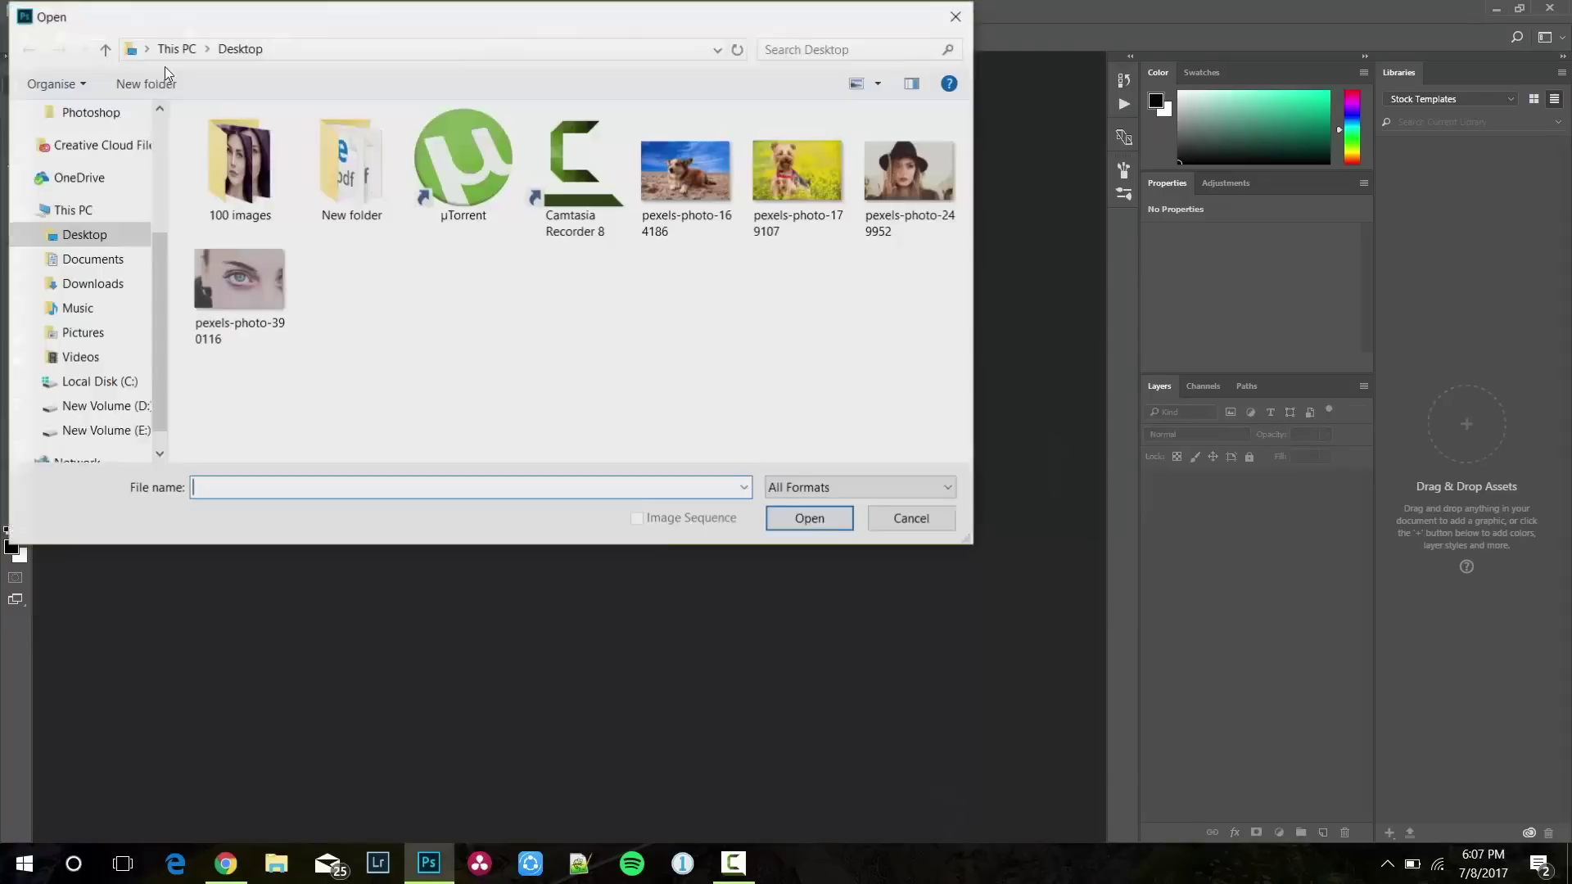
click(240, 283)
click(810, 519)
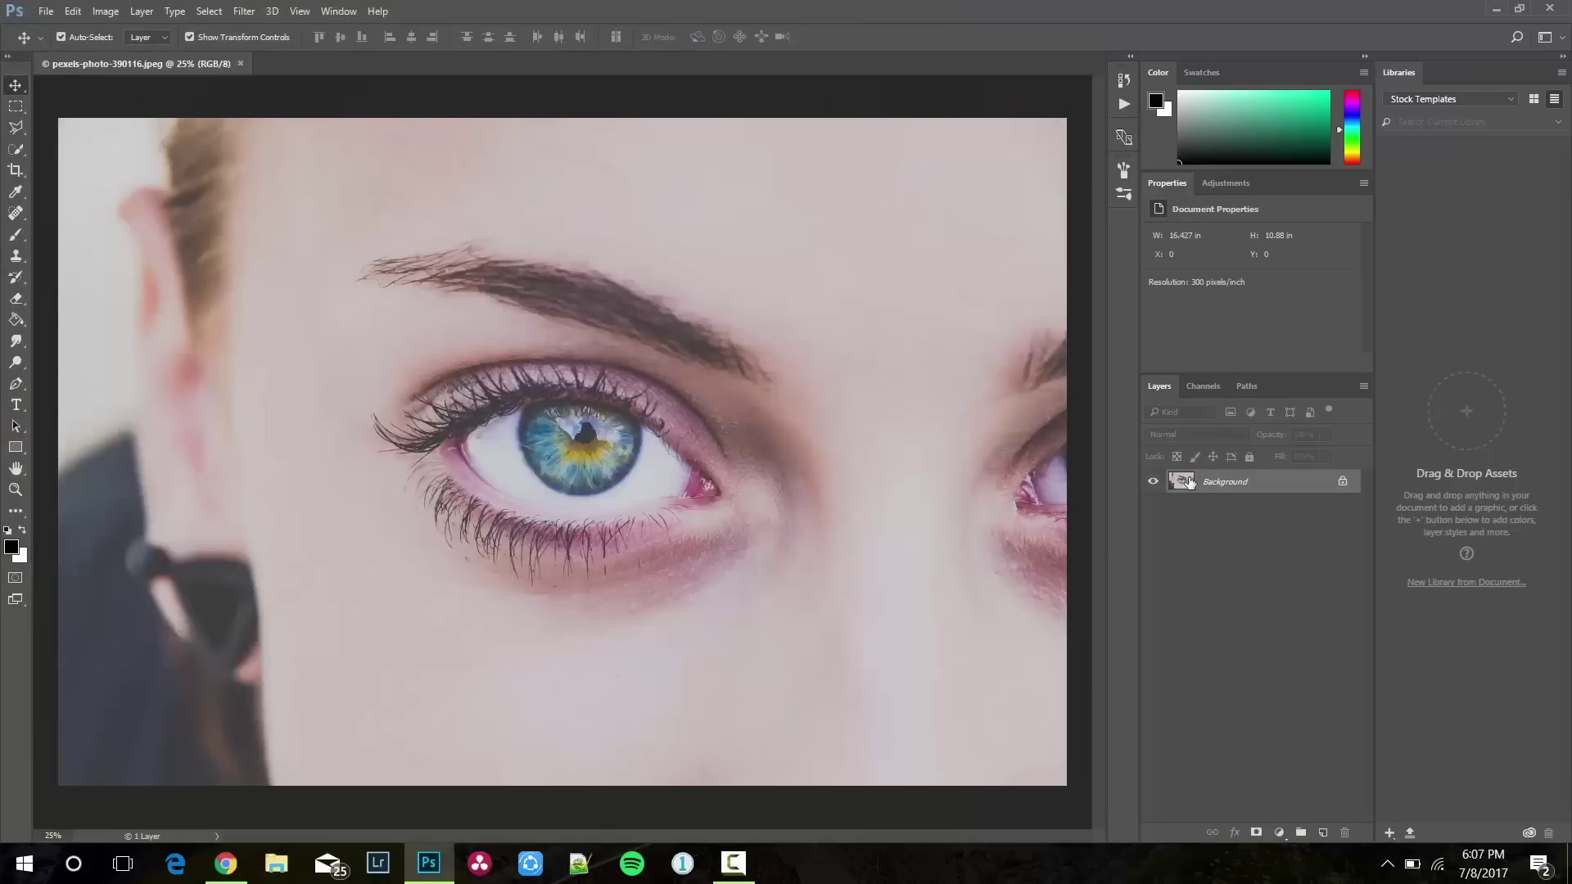
Duplicate the Background layer and add a new empty layer on top
drag(1256, 485, 1325, 833)
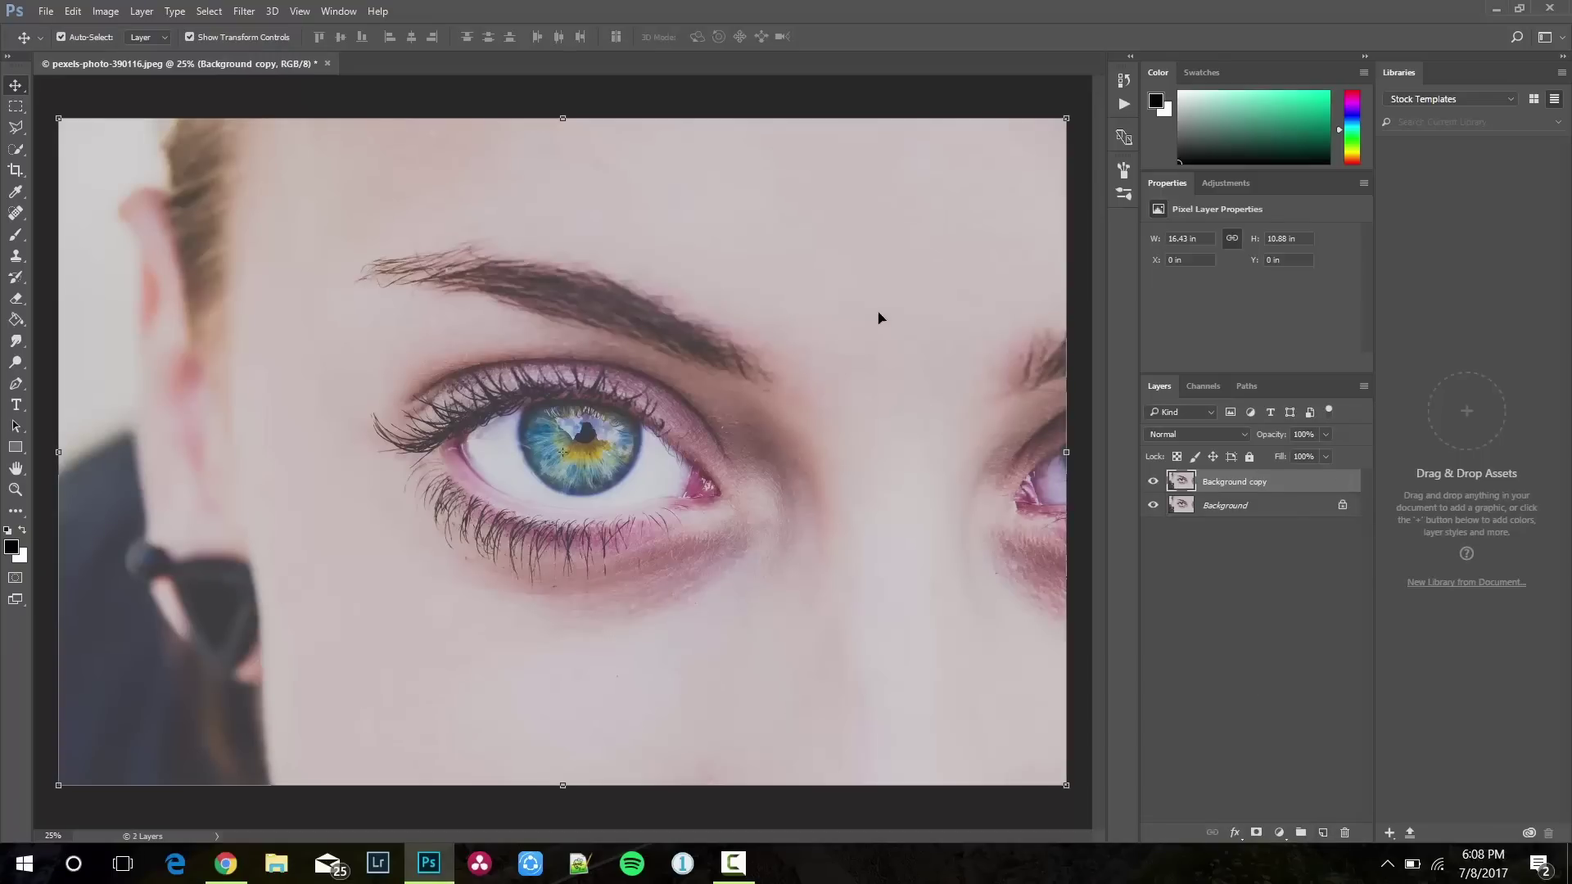
click(1324, 834)
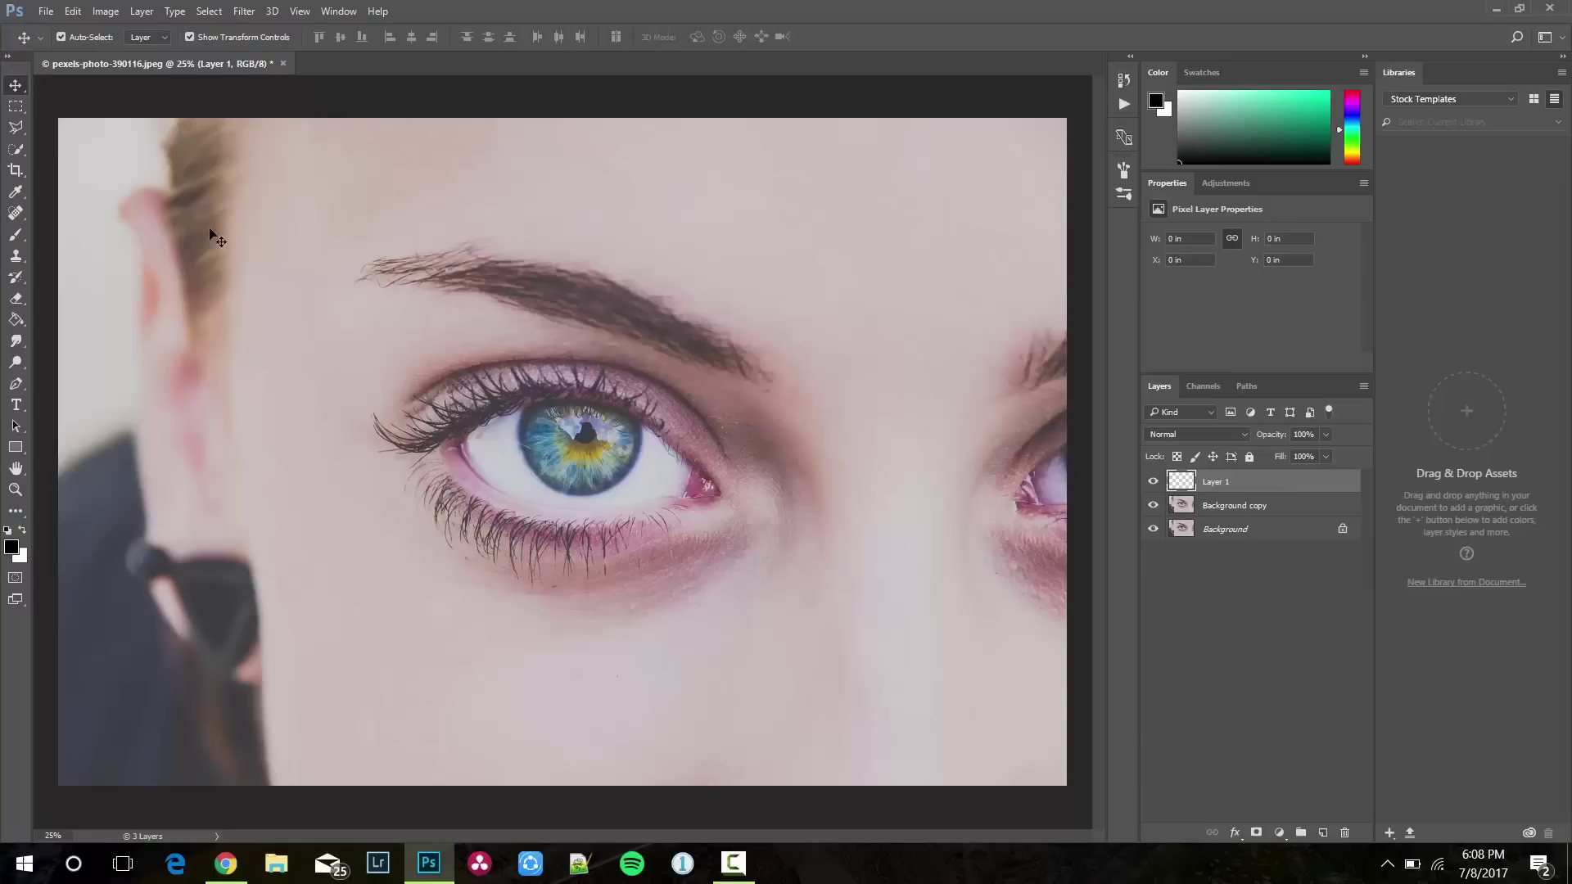
Fill the empty layer with the mosaic pattern using Brick Fill script at 0.5 scale
click(72, 10)
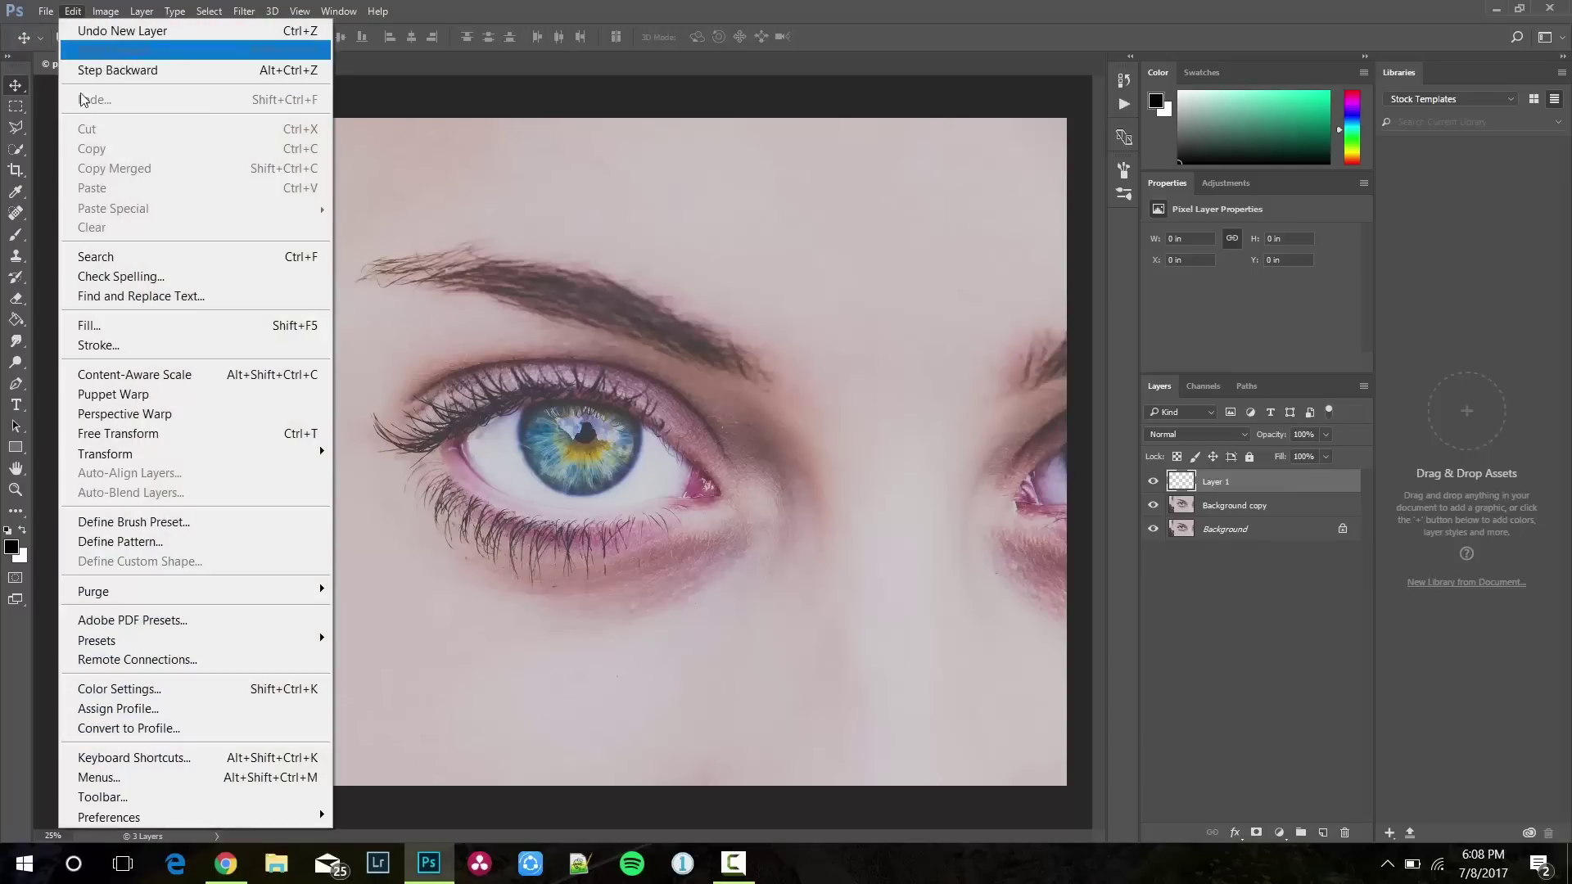
click(89, 325)
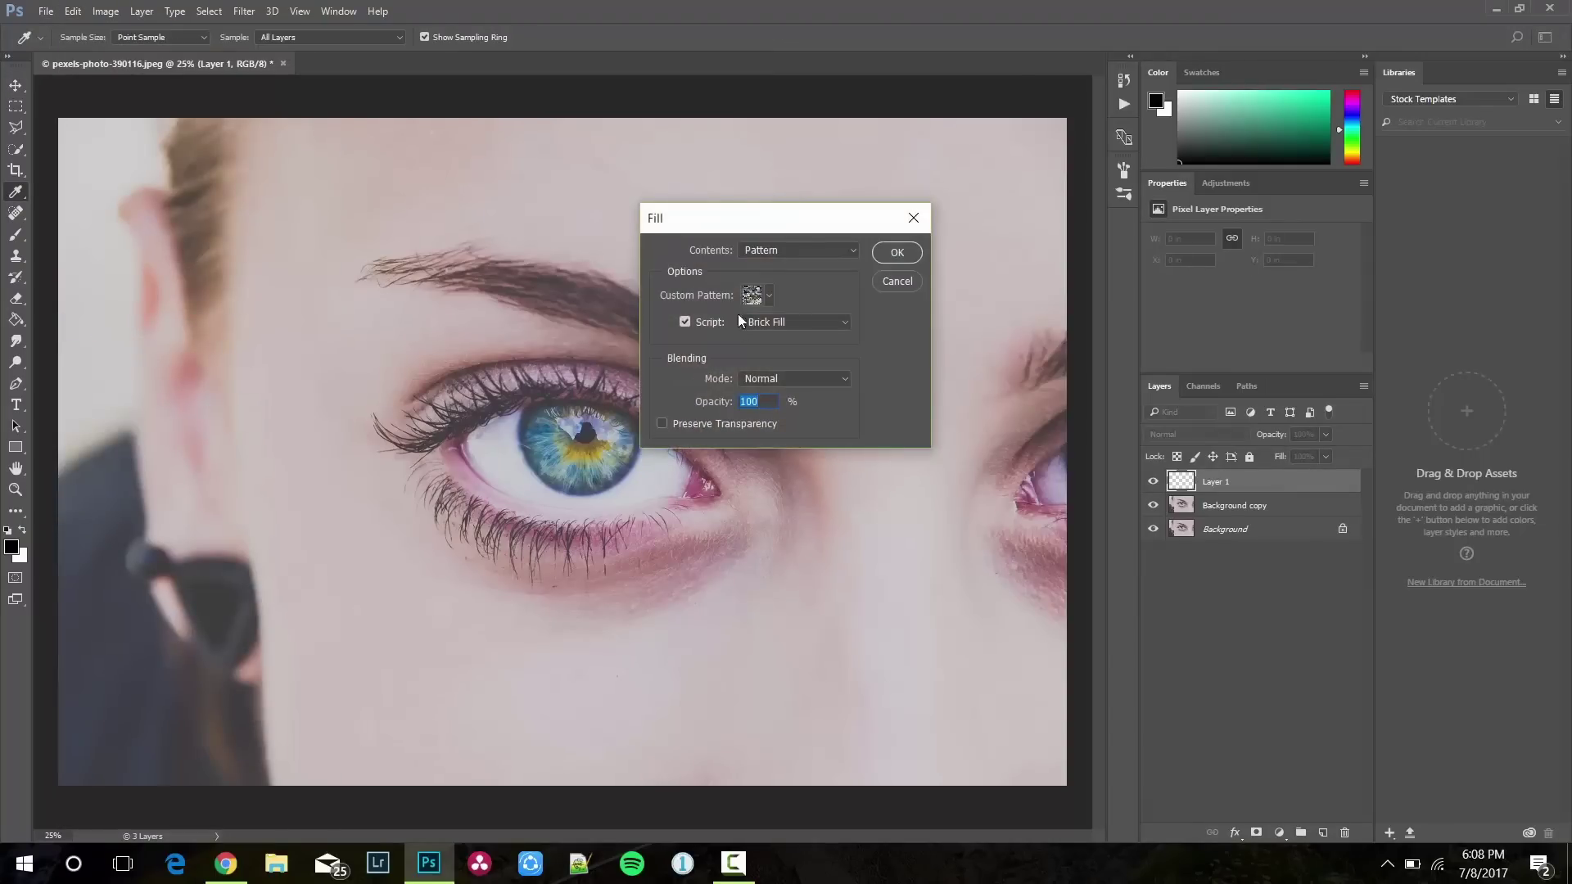
click(764, 293)
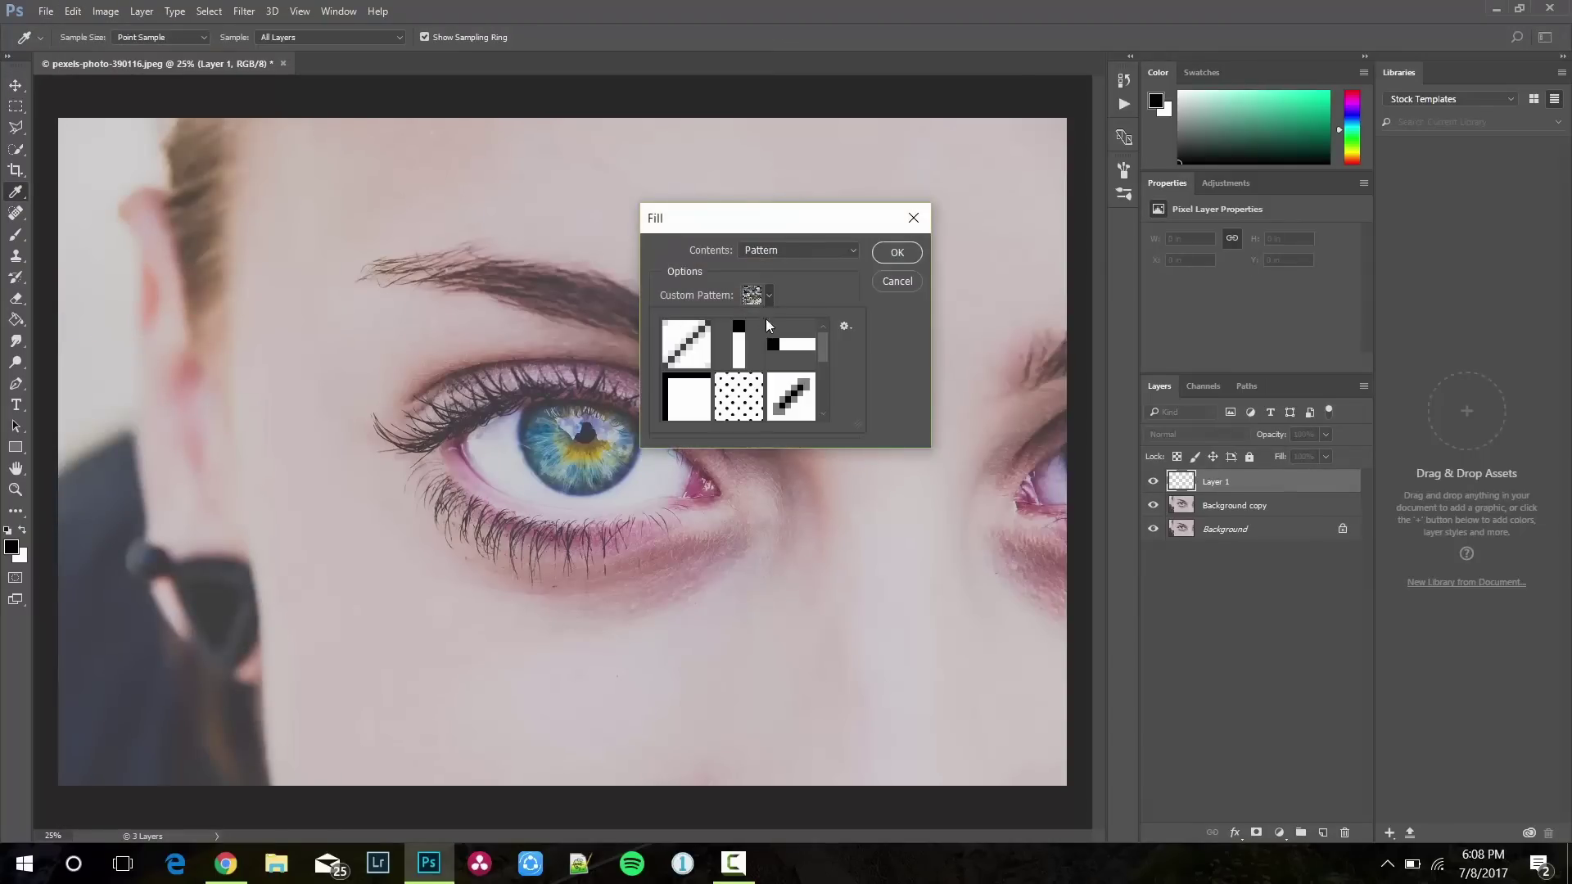
scroll(787, 368, down, 4)
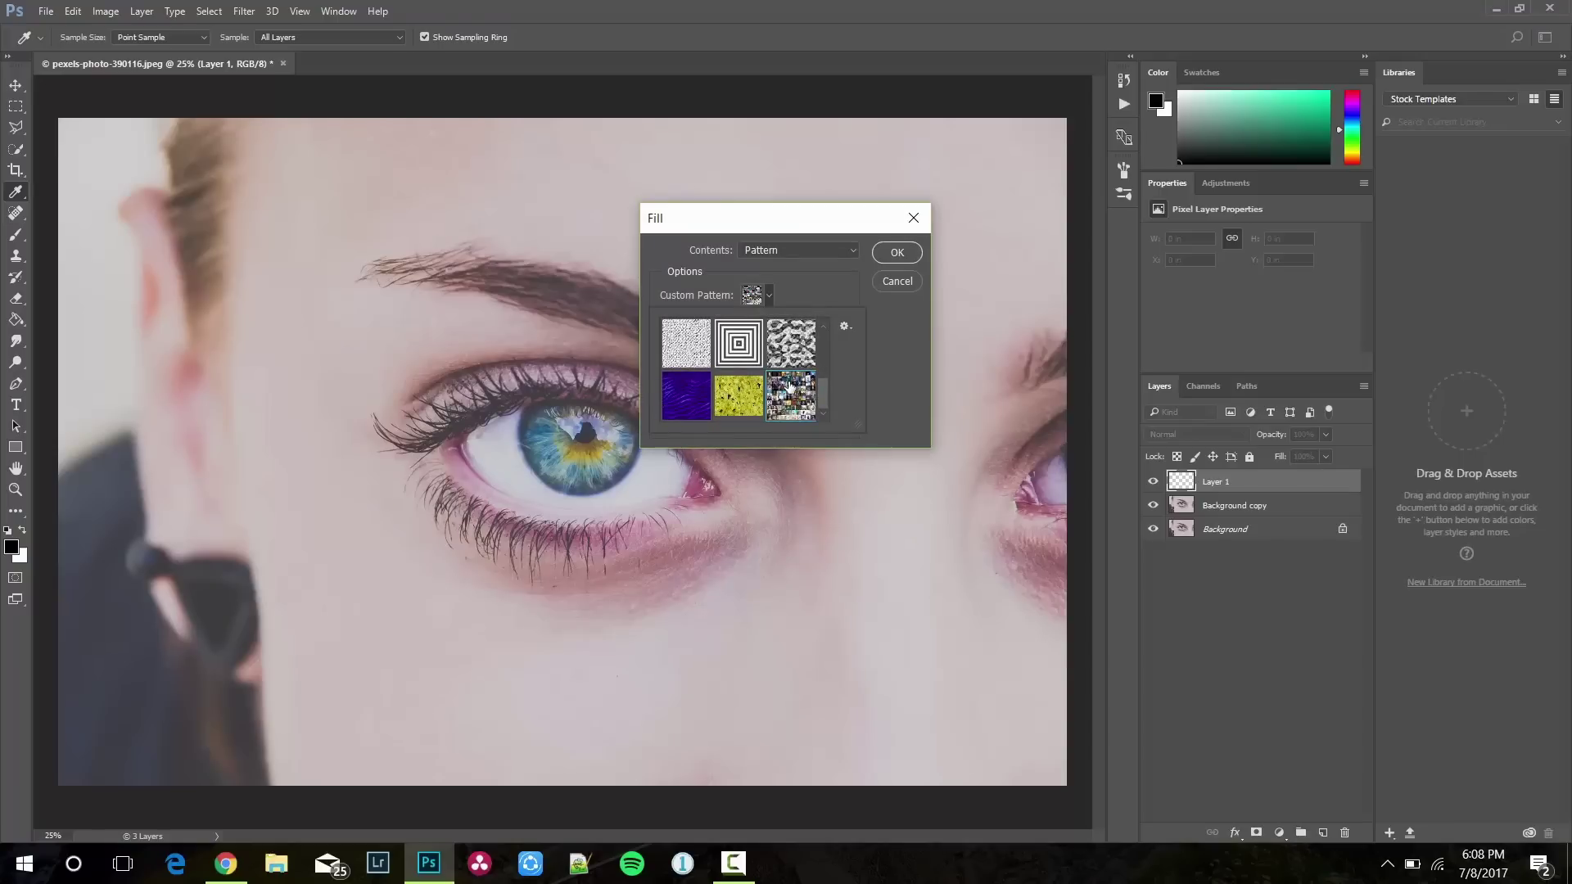
click(791, 397)
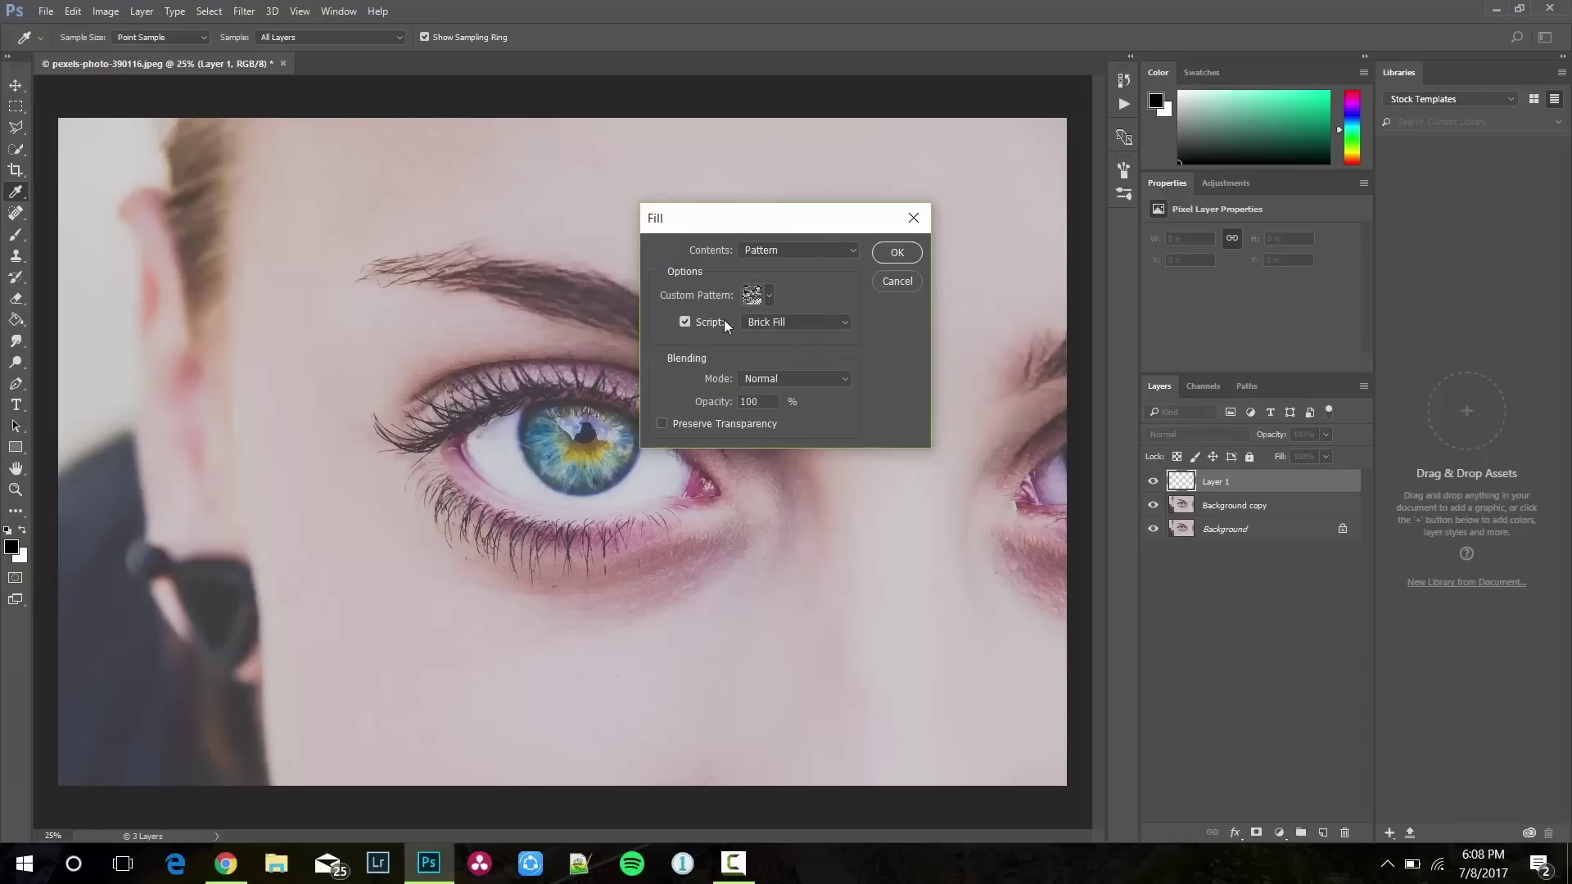
click(789, 320)
click(898, 255)
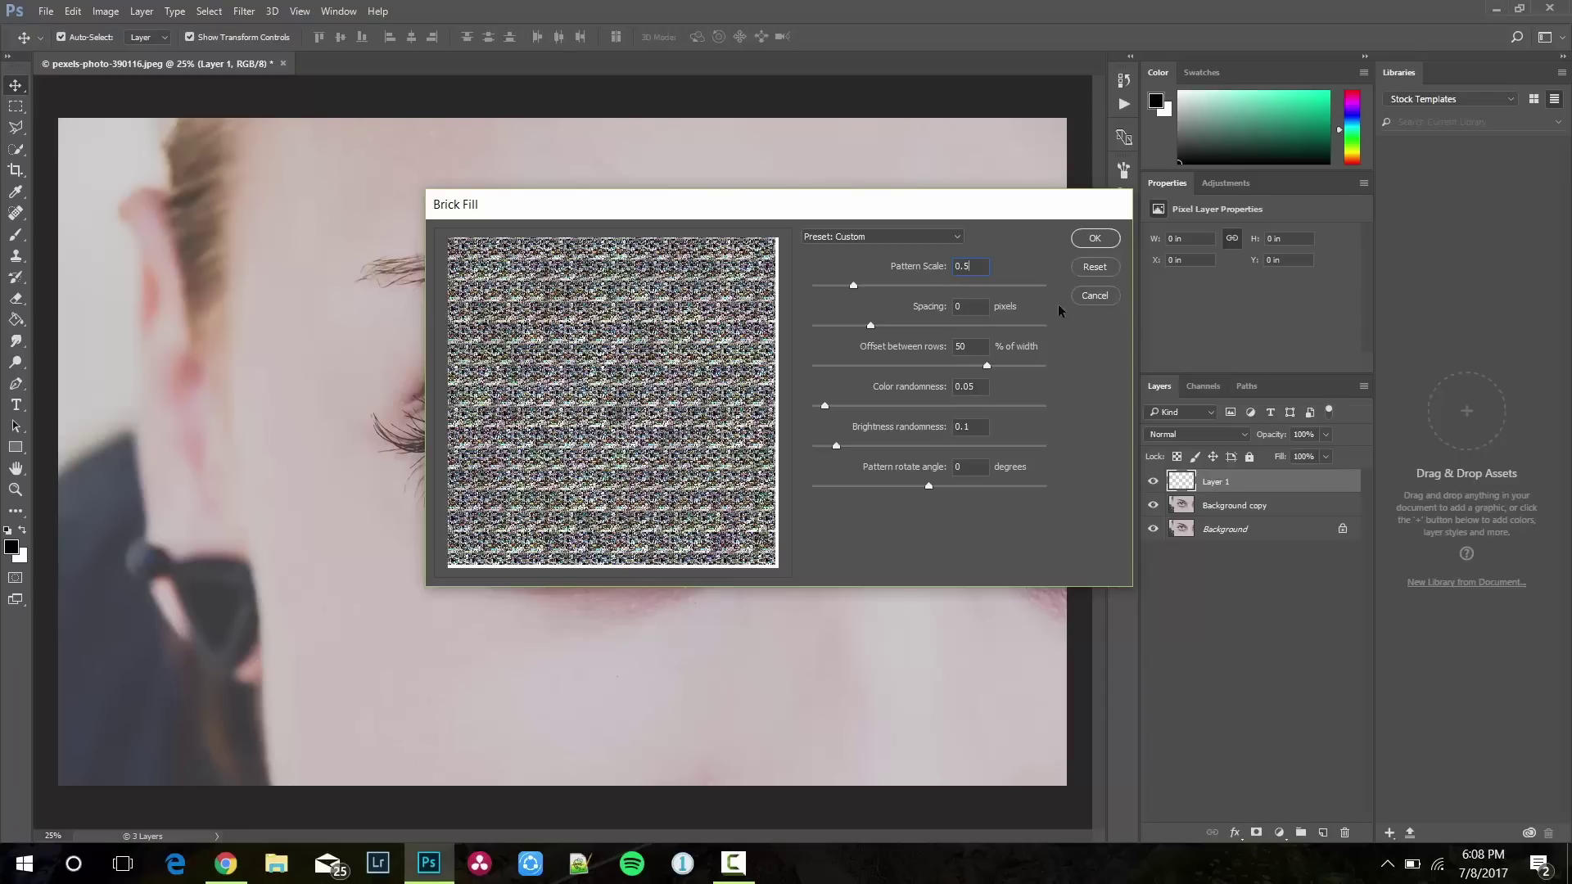
click(1095, 239)
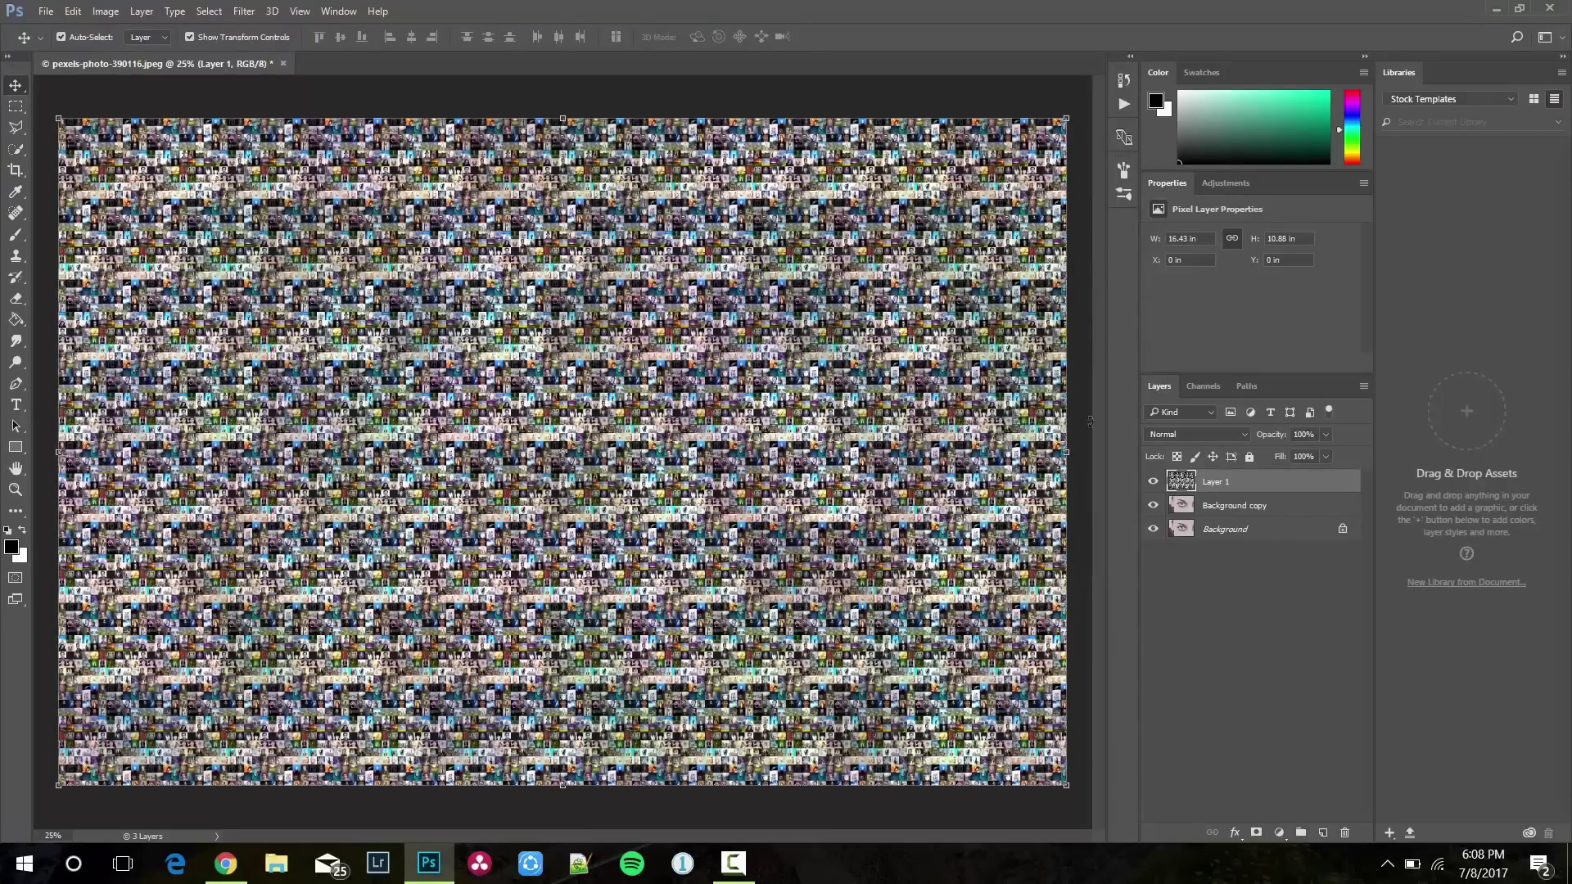
Desaturate the pattern layer and set its blend mode to Multiply
click(106, 11)
mouse_move(140, 60)
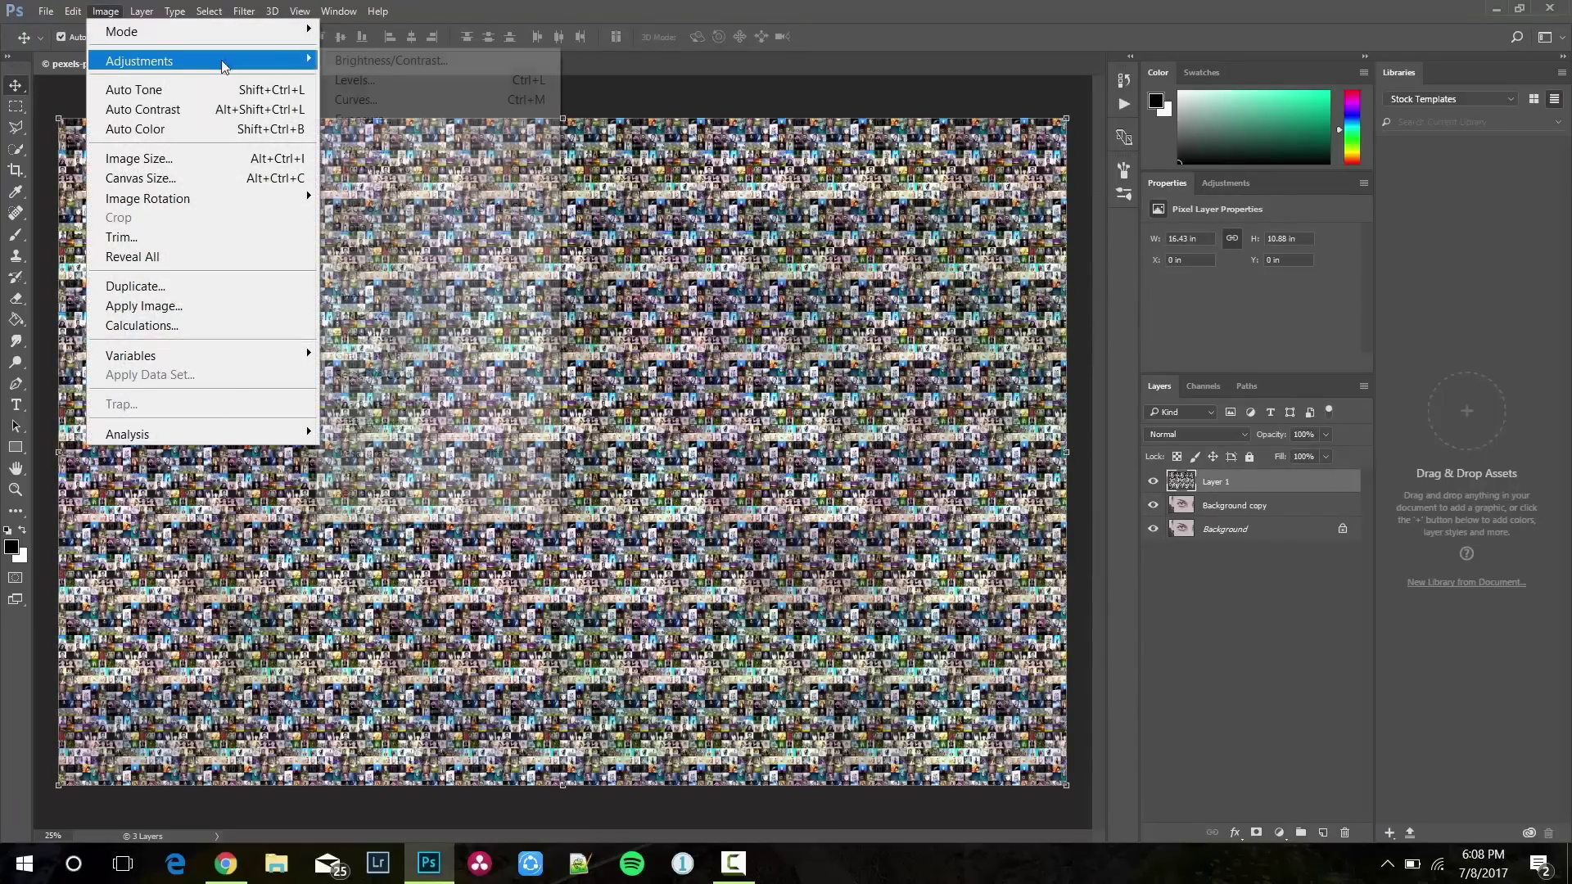
click(363, 454)
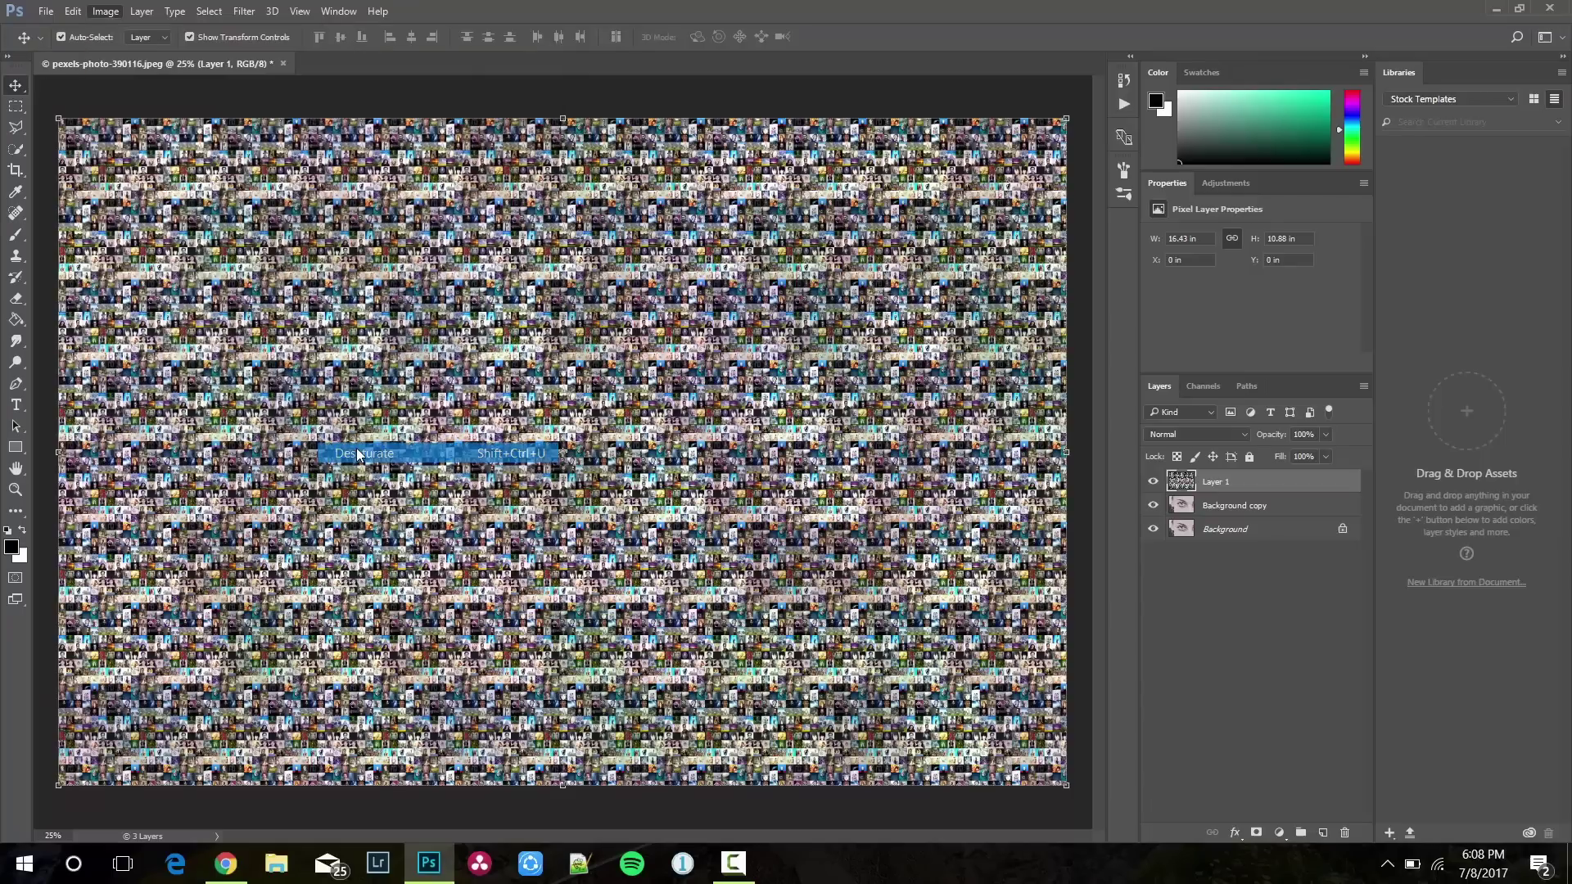
click(1213, 434)
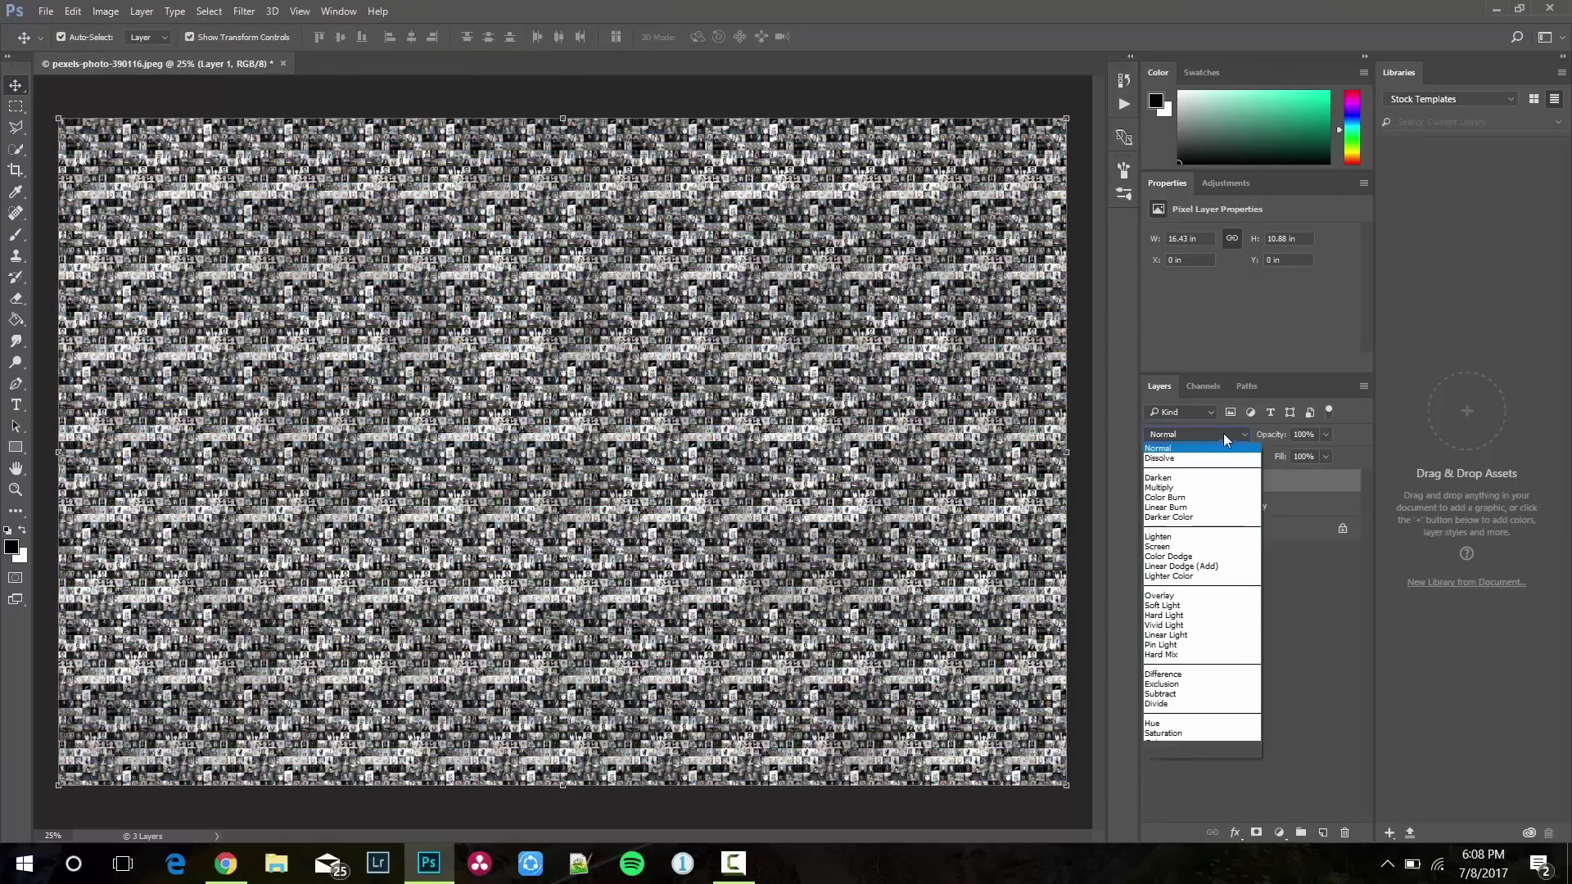
click(1164, 488)
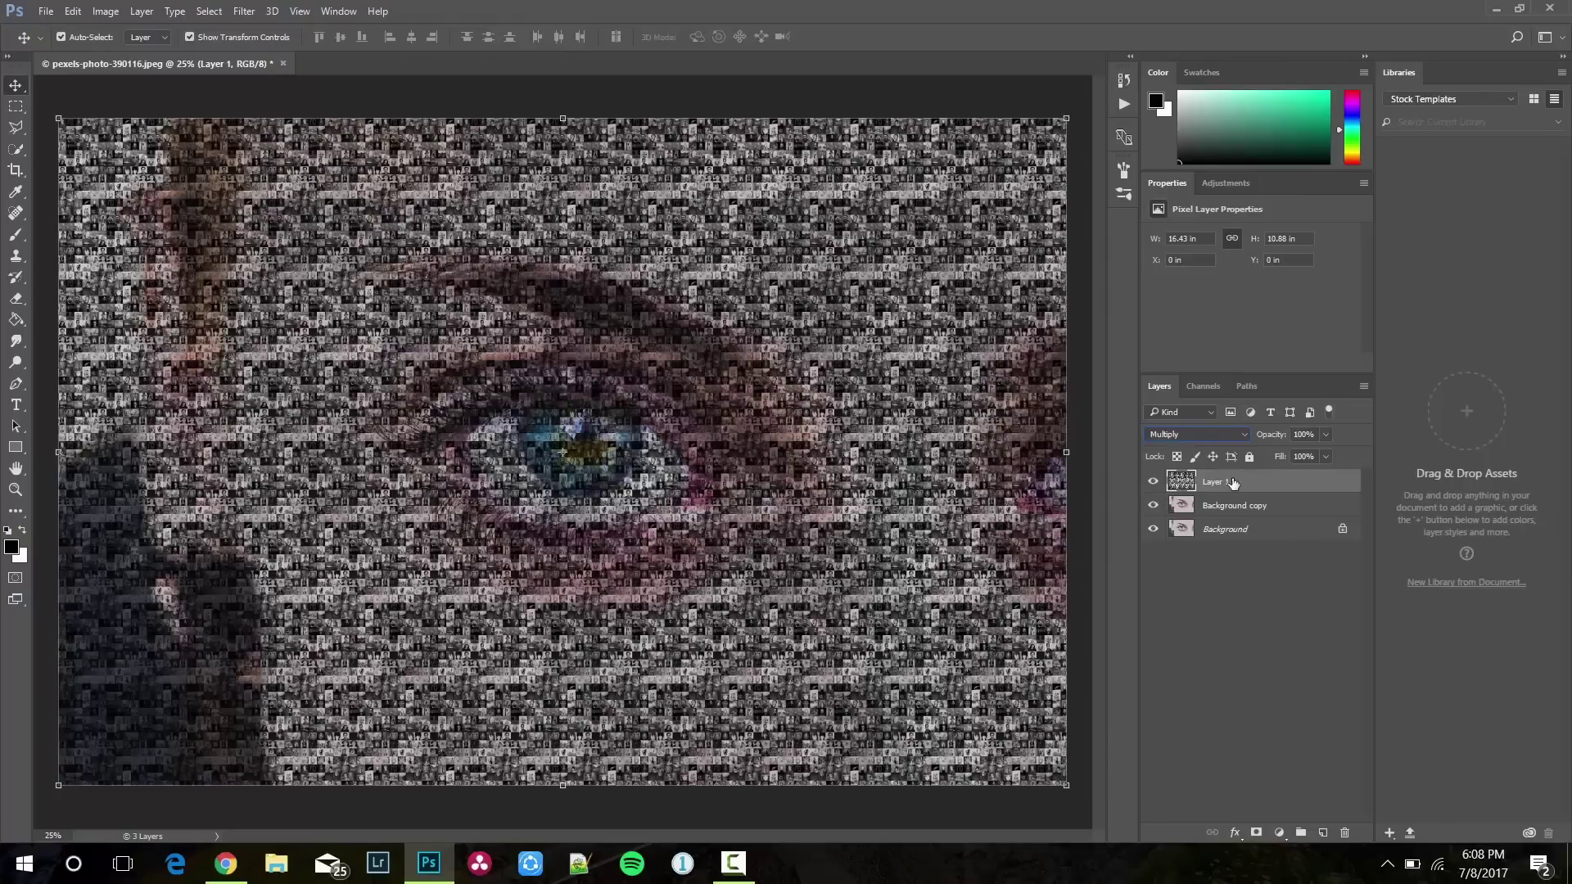
Move the Background copy layer above Layer 1
click(1220, 505)
drag(1222, 504, 1222, 477)
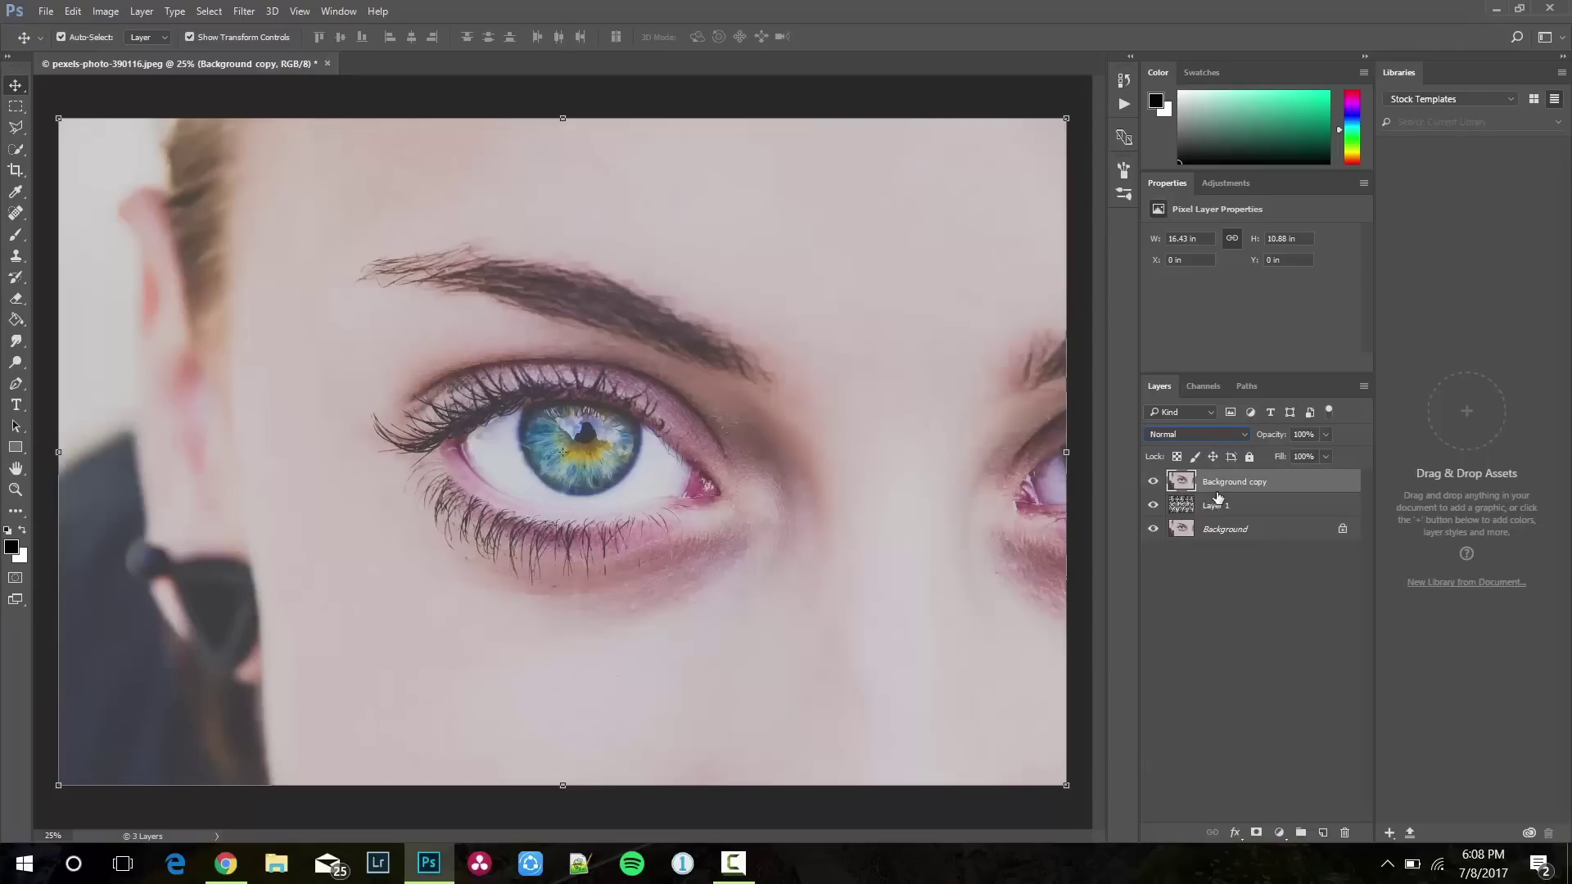
Set the Background copy layer's blend mode to Overlay
click(1198, 435)
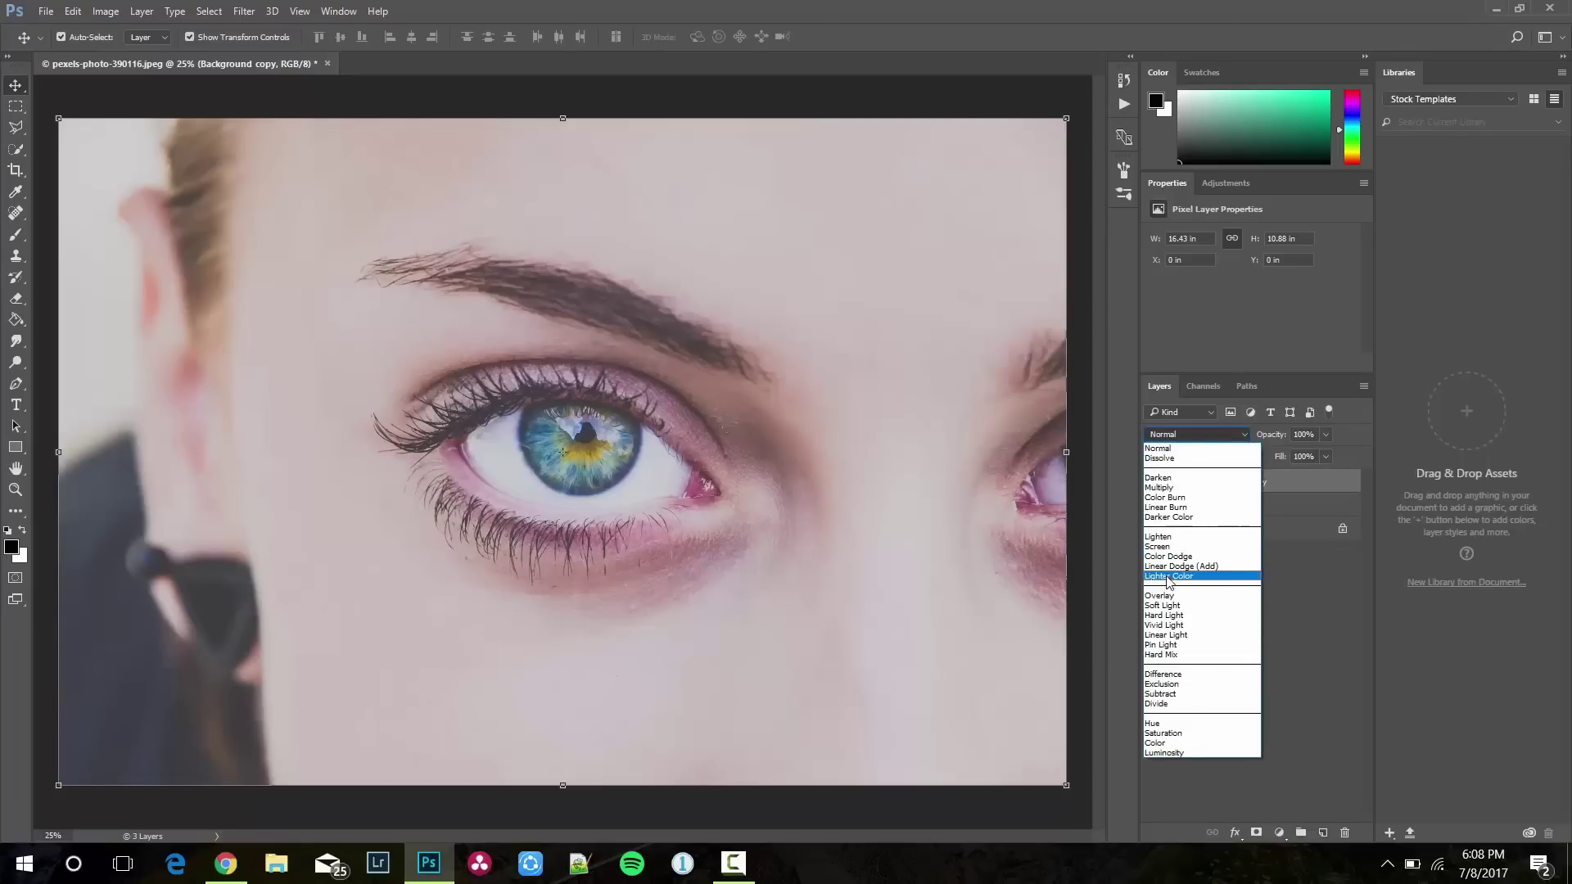
click(1166, 596)
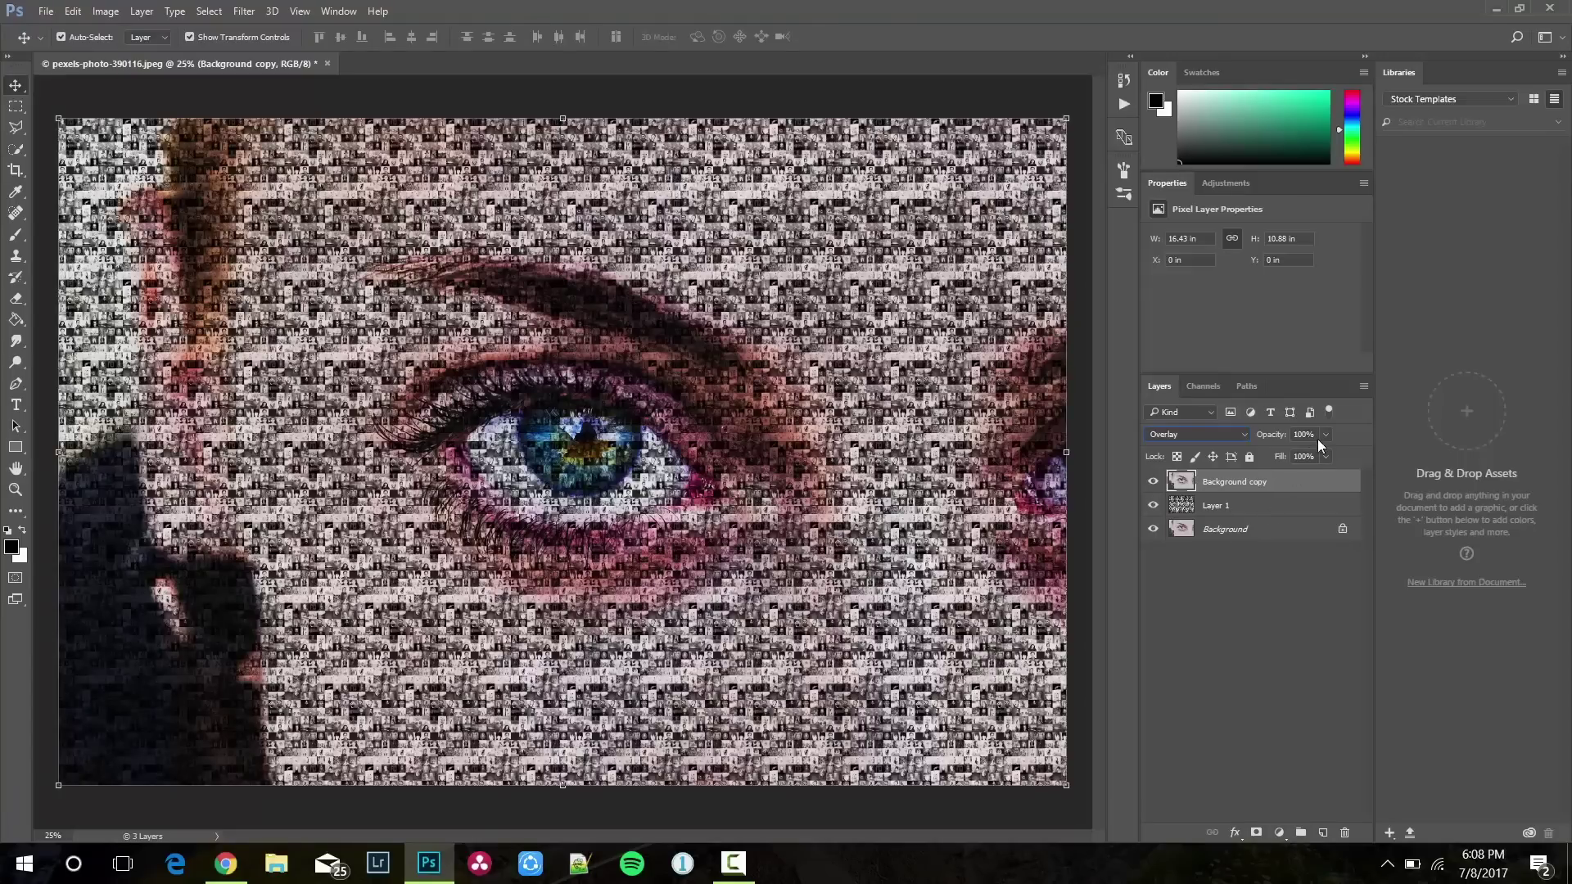
Lower the opacity of Layer 1 and Background copy (to about 92%) so the tiles show through
click(1250, 506)
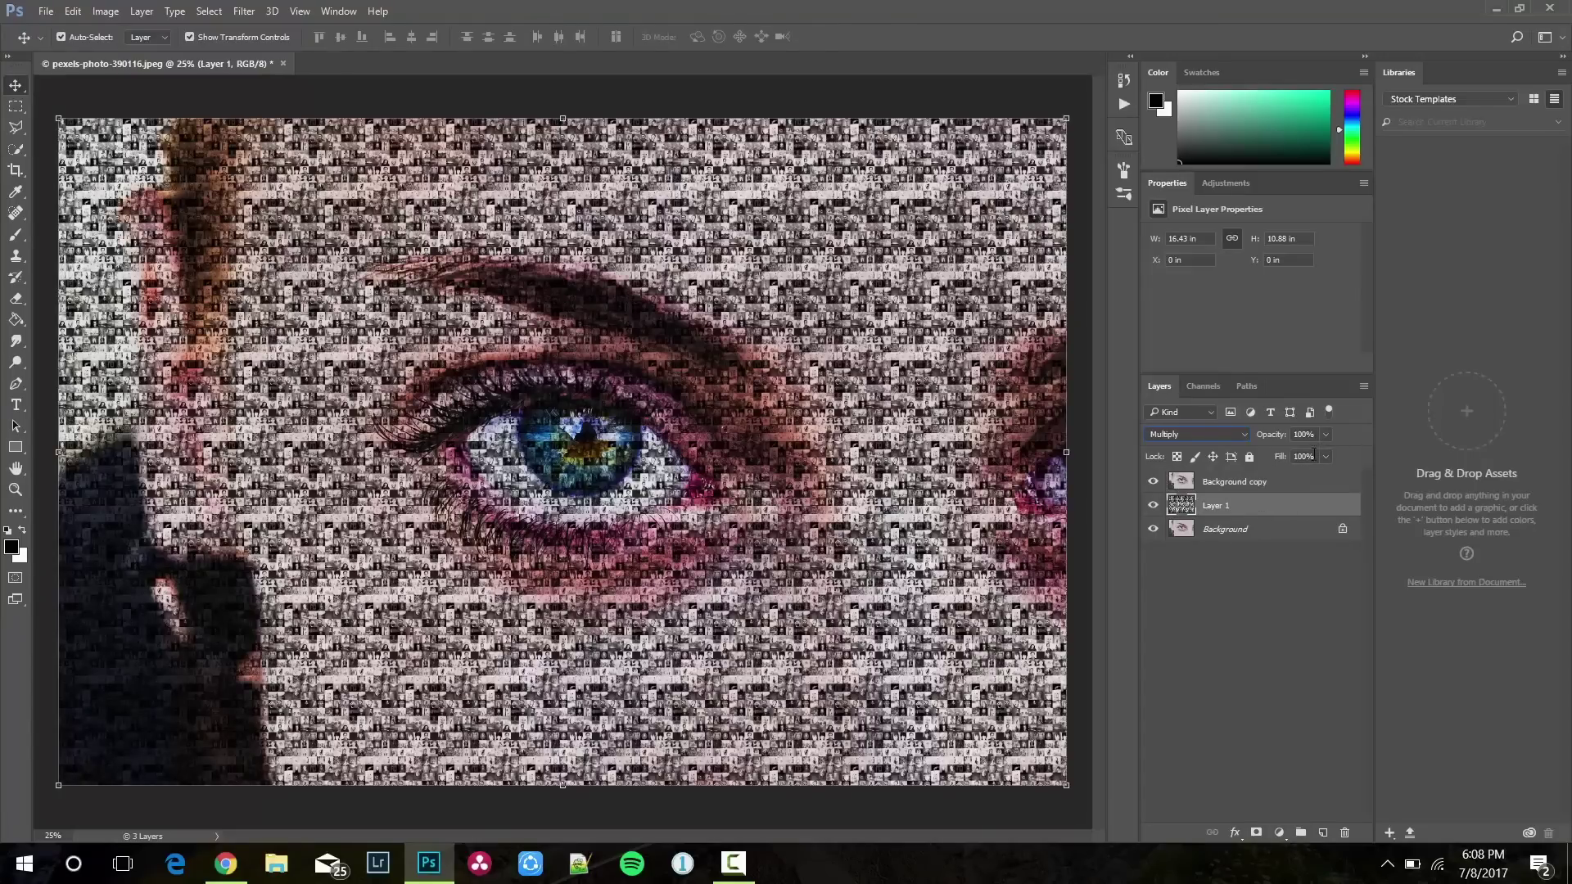
click(1323, 439)
drag(1309, 457, 1303, 456)
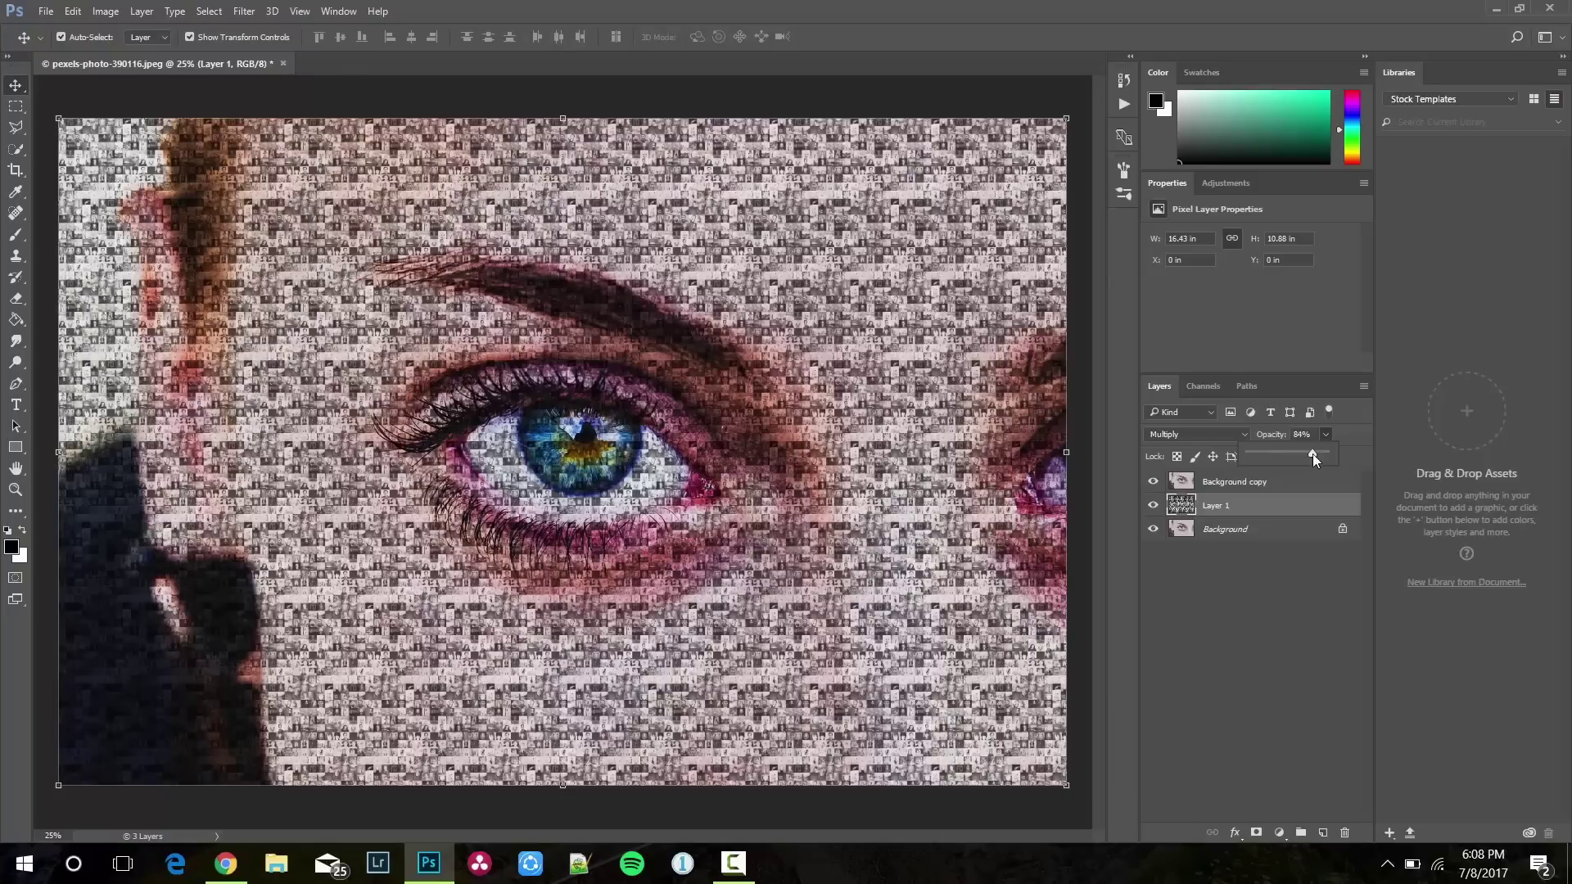
click(1234, 483)
click(1323, 438)
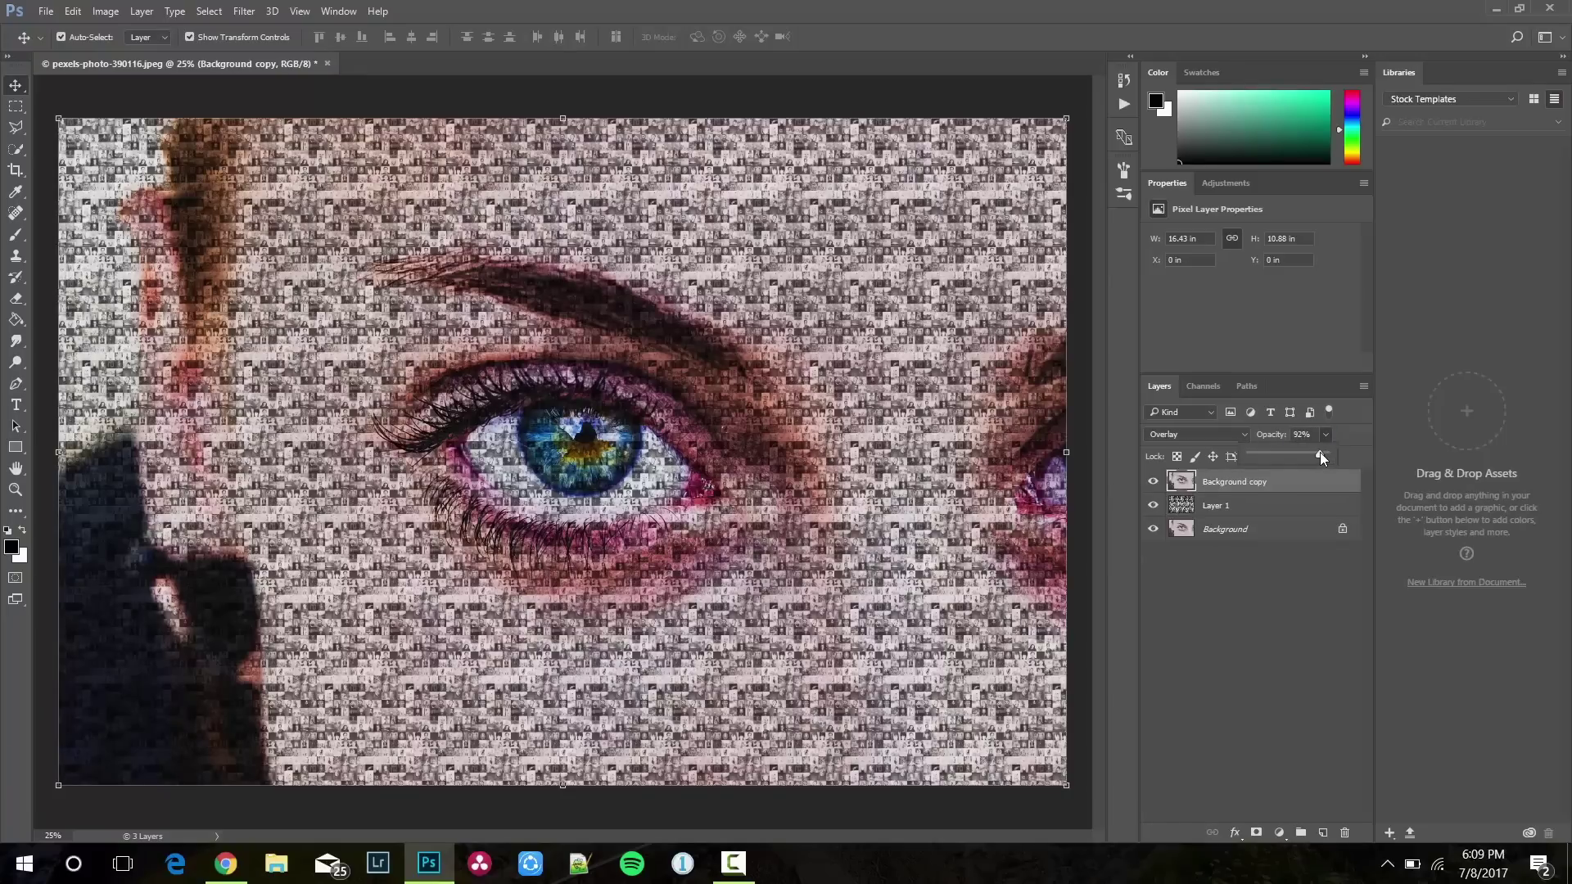
click(1306, 608)
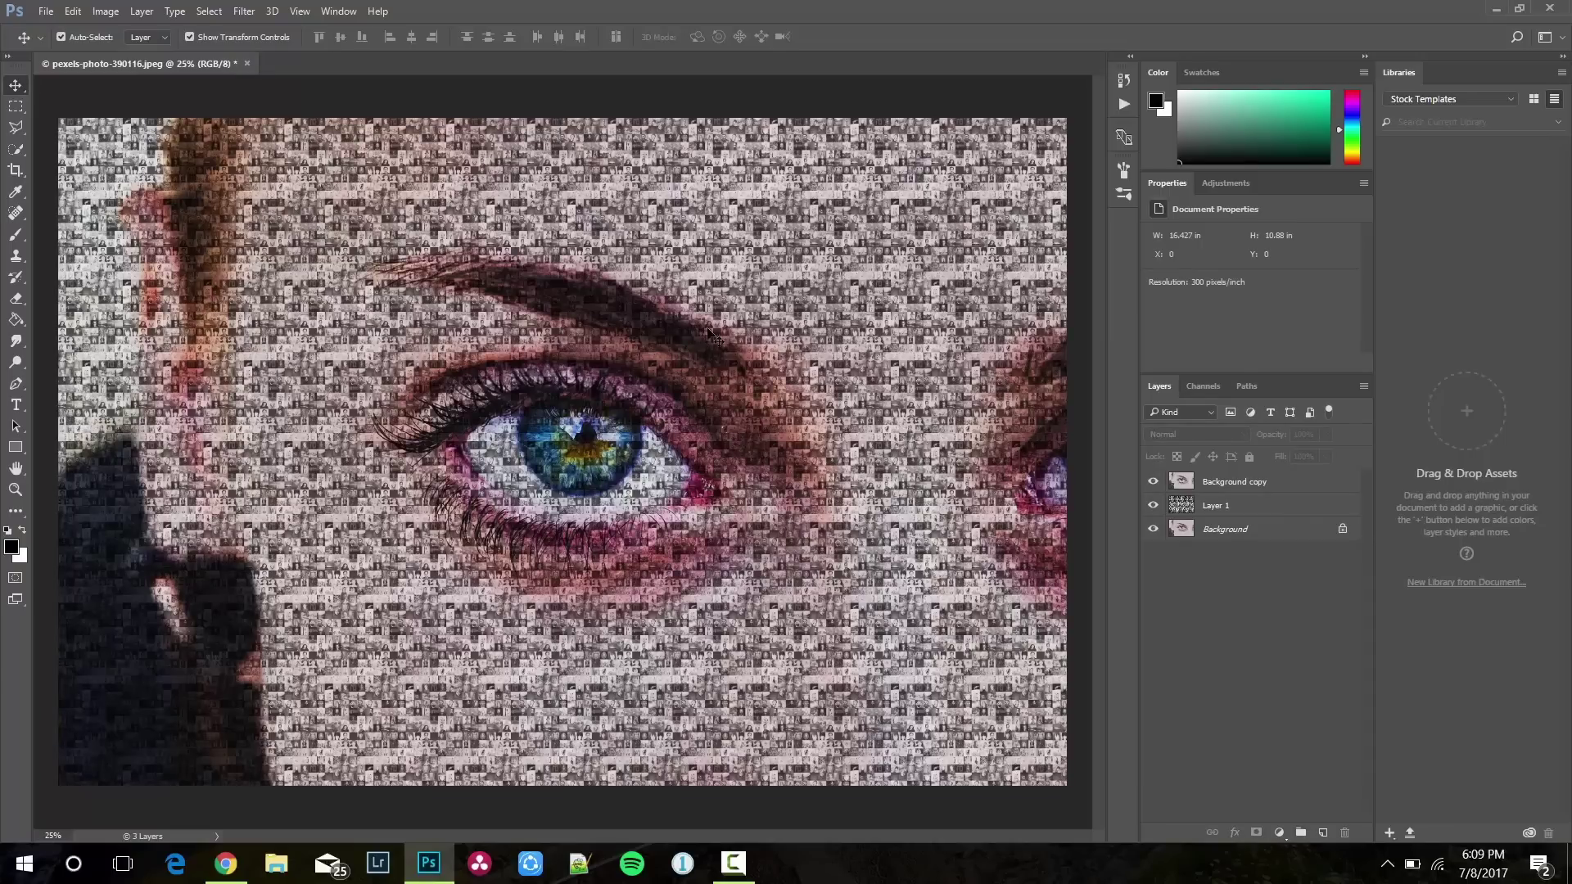
scroll(701, 344, up, 1)
scroll(701, 349, up, 1)
scroll(860, 361, up, 2)
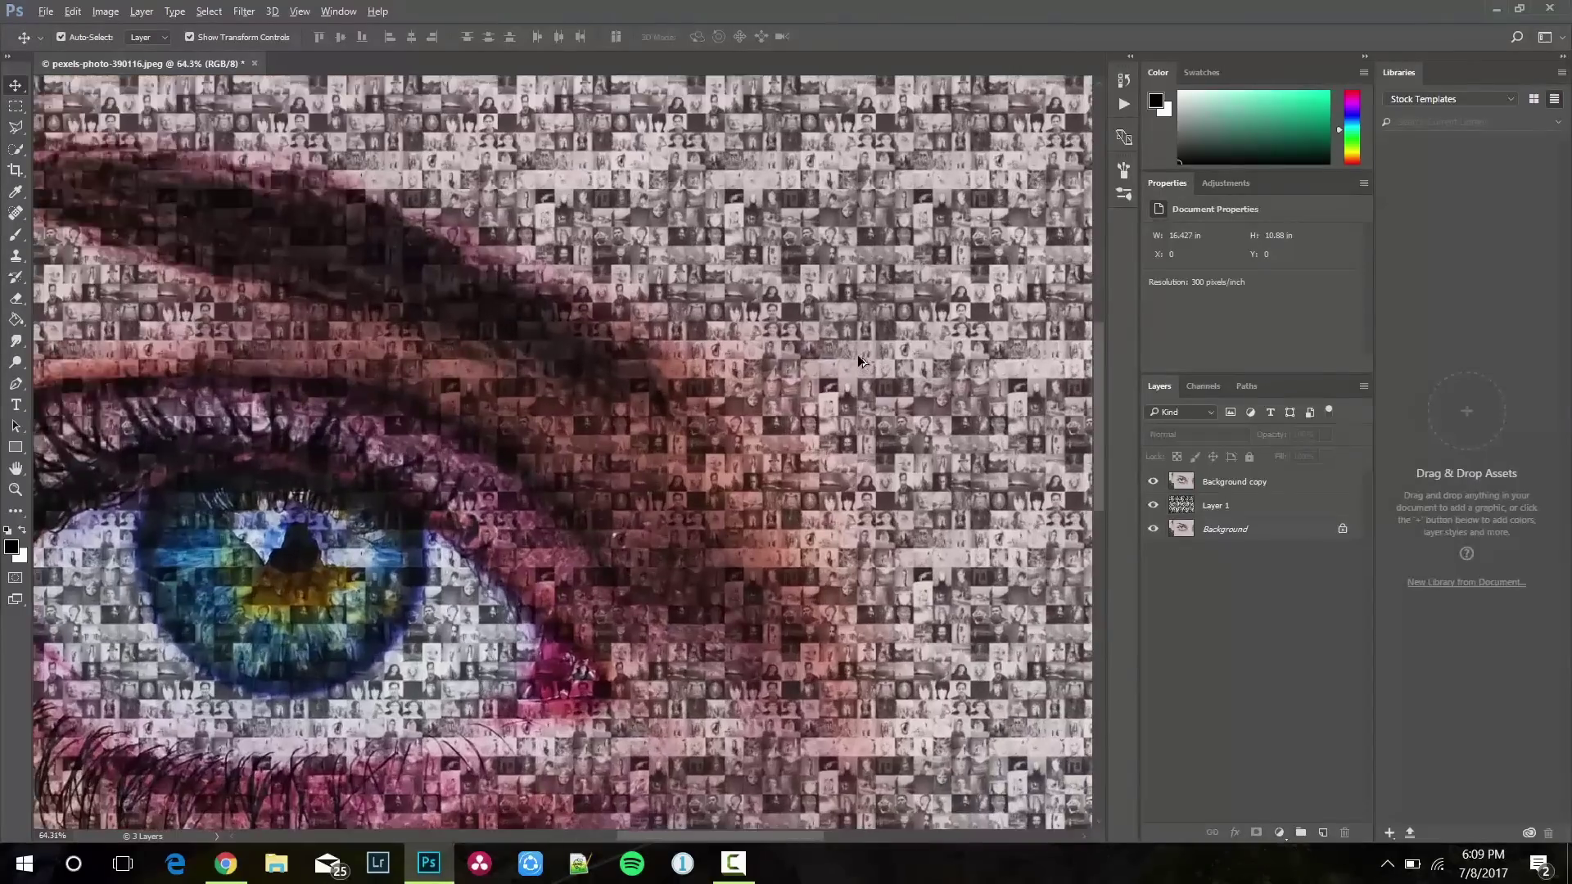
scroll(860, 362, up, 2)
scroll(861, 361, up, 2)
scroll(860, 361, up, 1)
scroll(857, 355, down, 2)
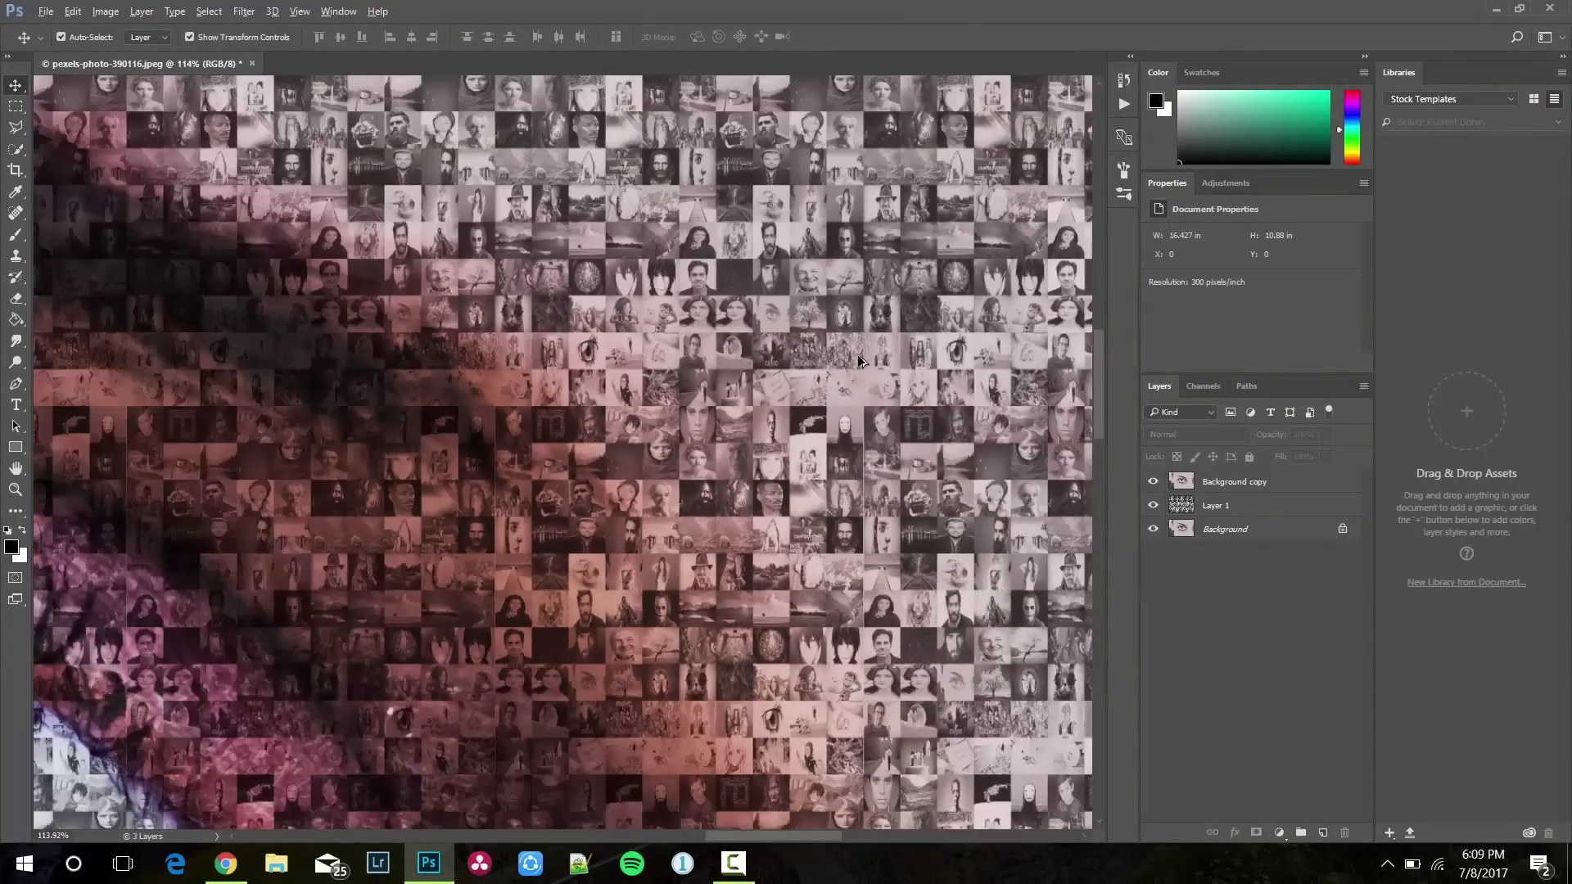
scroll(858, 355, down, 2)
scroll(858, 355, down, 2)
scroll(859, 355, down, 1)
scroll(857, 355, down, 1)
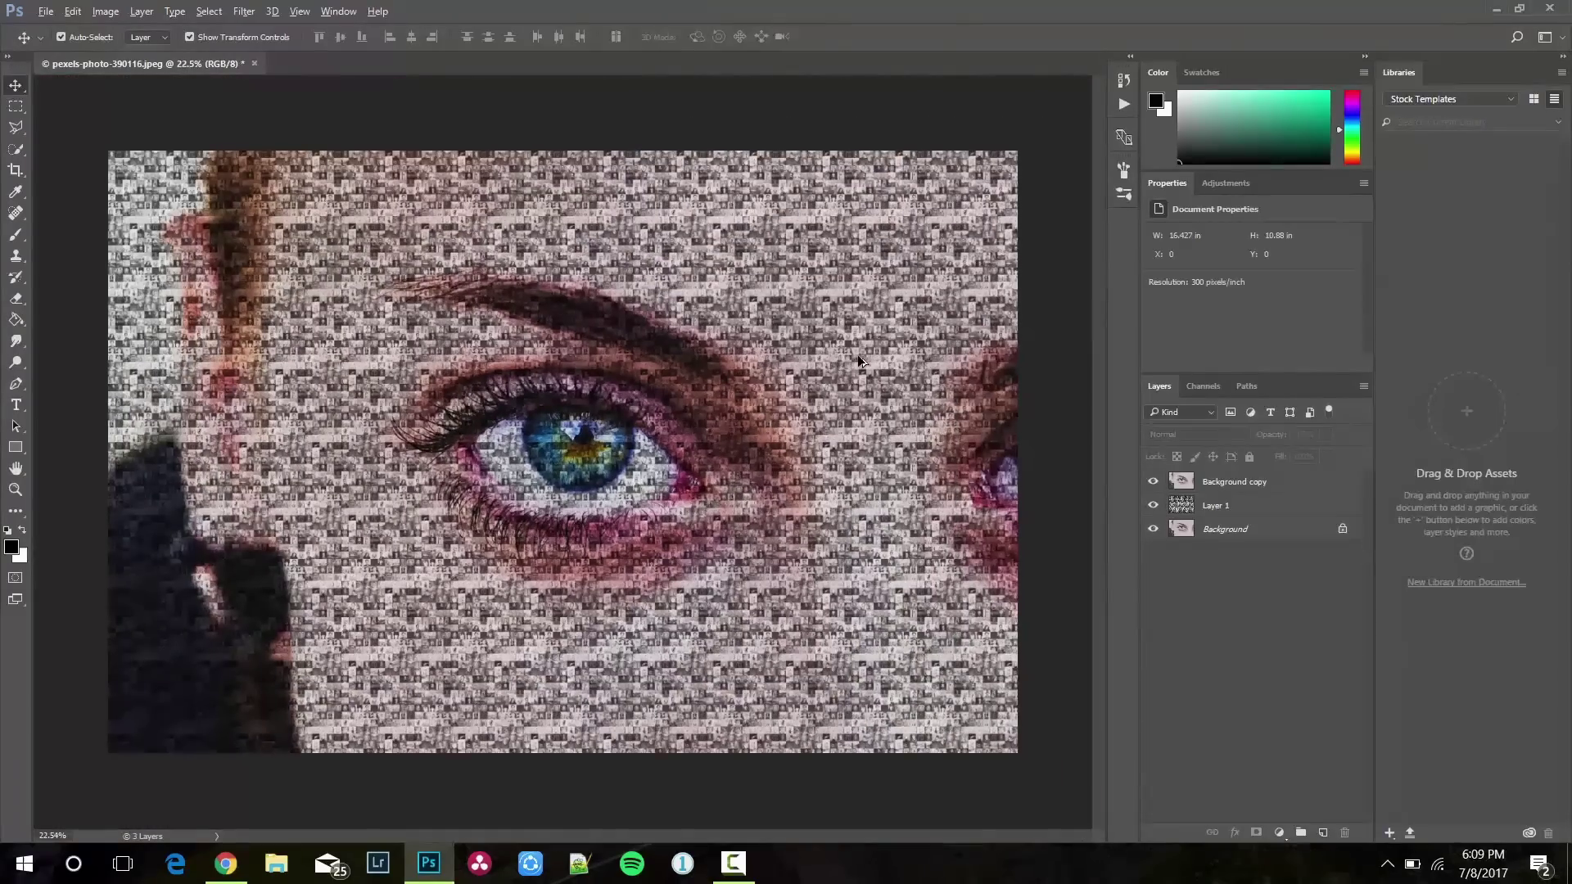